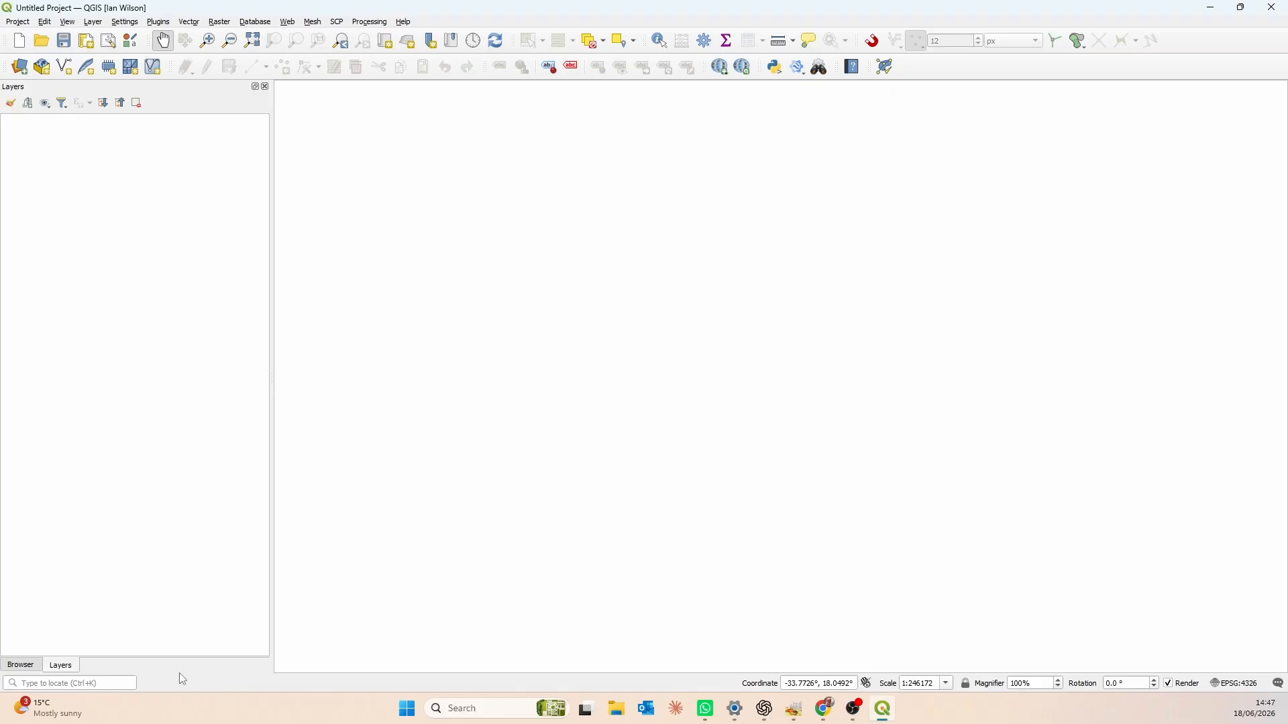
- Add the Llandudno folder on the Desktop to the Browser favourites
{"action": "left_click", "coordinate": [22, 667]}
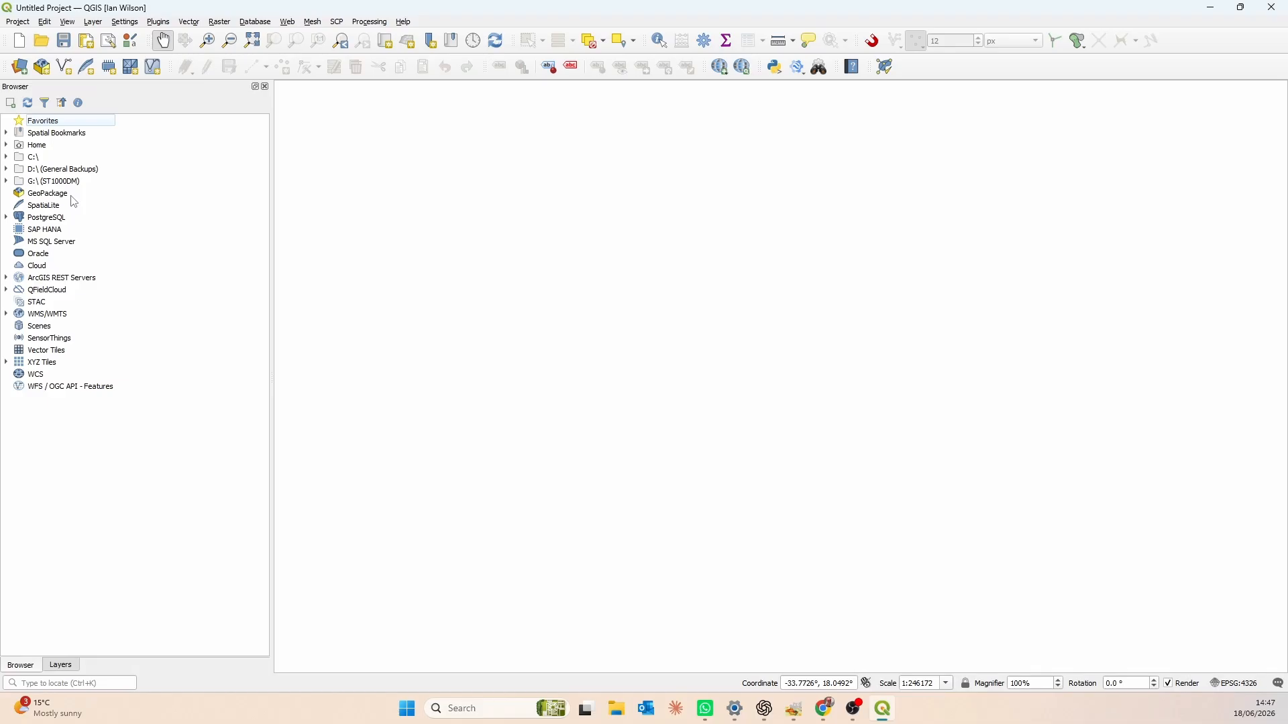
{"action": "right_click", "coordinate": [86, 124]}
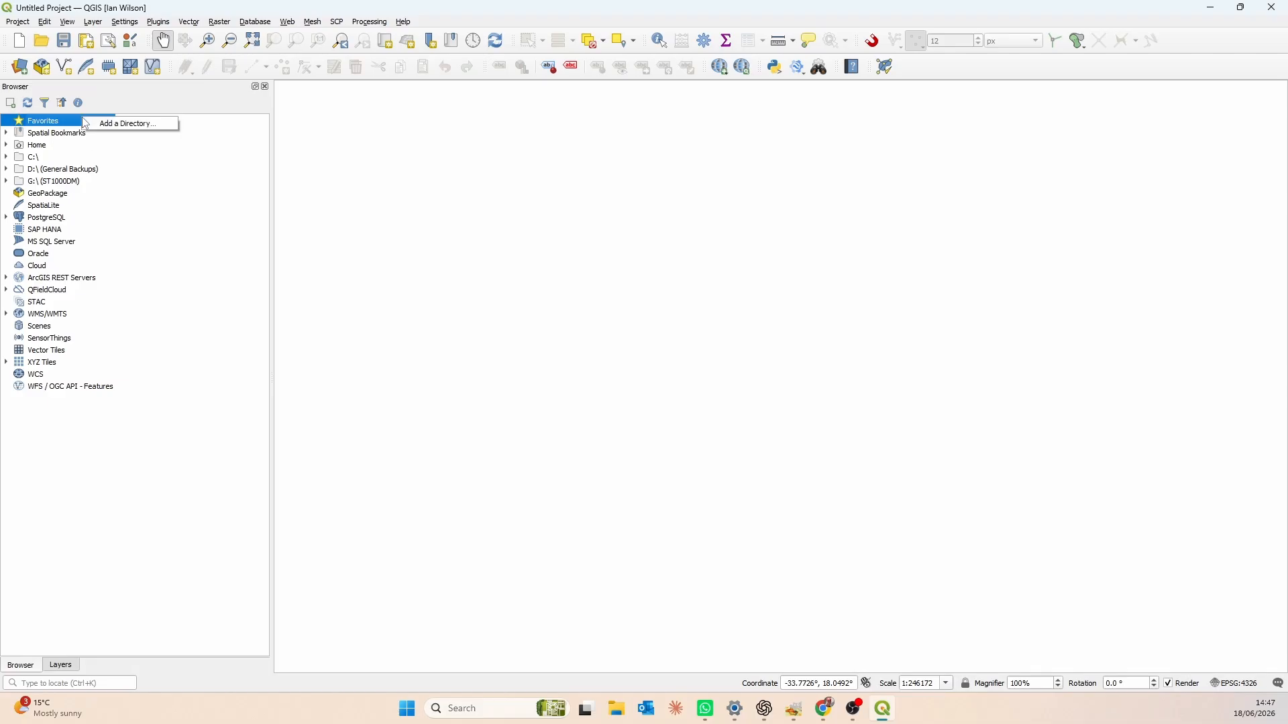
{"action": "left_click", "coordinate": [132, 128]}
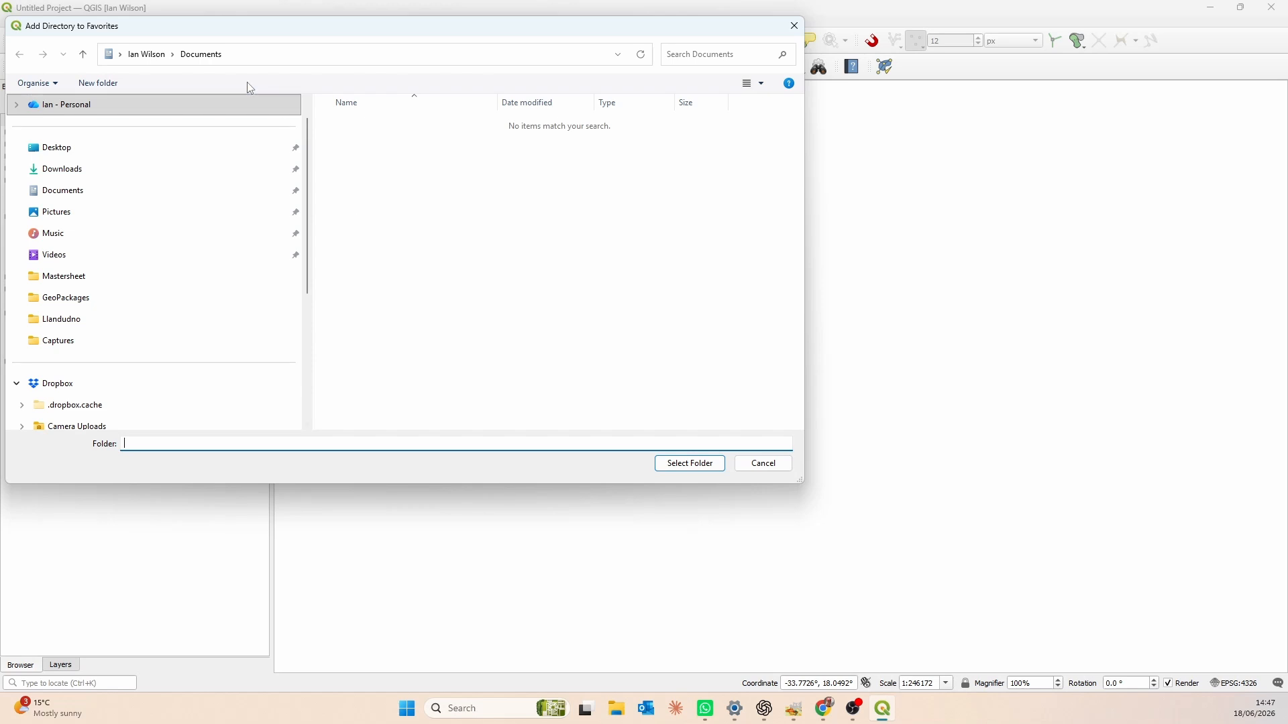
{"action": "left_click", "coordinate": [114, 148]}
{"action": "left_click", "coordinate": [382, 164]}
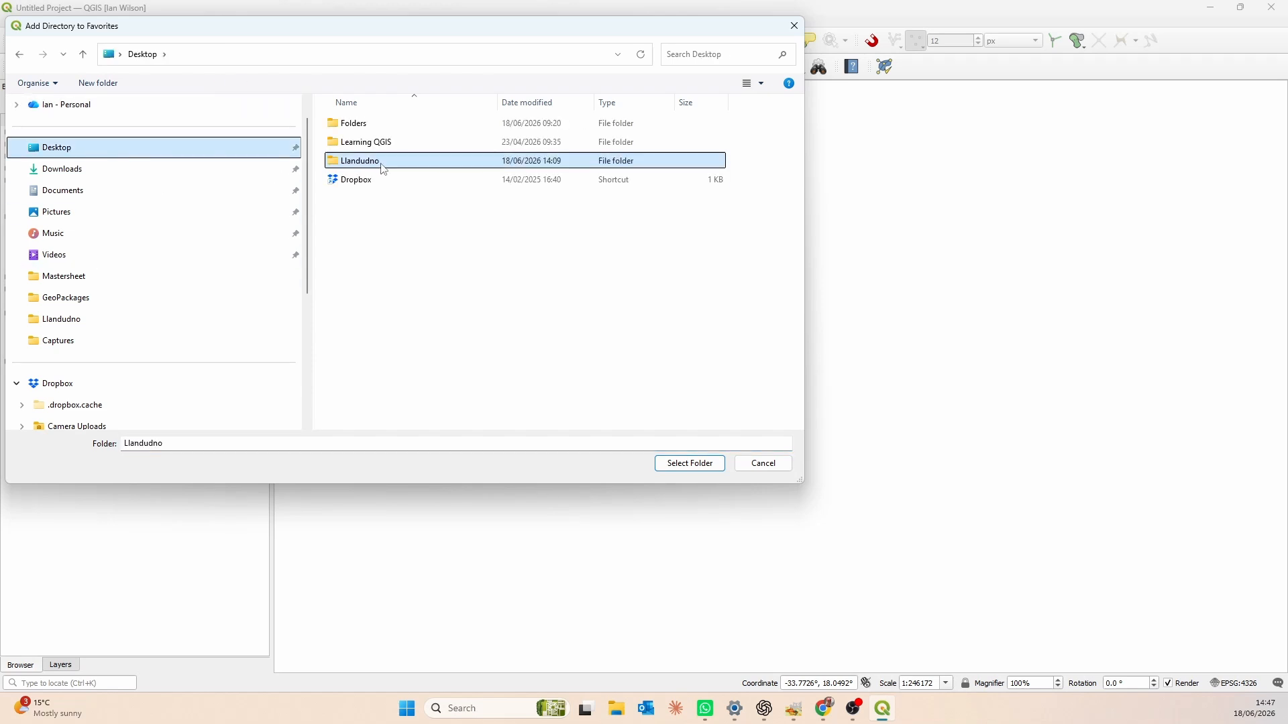
{"action": "left_click", "coordinate": [691, 465]}
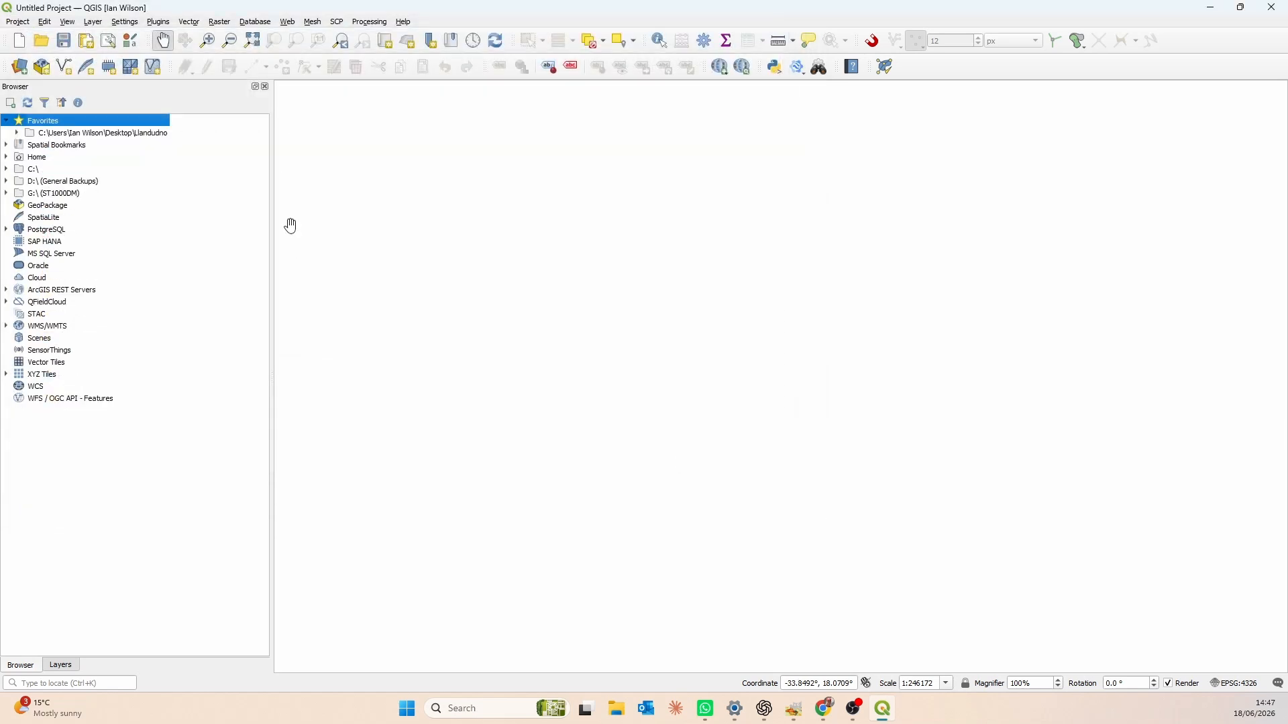
- Rename the new favourite to Llandudno, removing the rest of the folder path
{"action": "left_click", "coordinate": [107, 133]}
{"action": "right_click", "coordinate": [107, 131]}
{"action": "left_click", "coordinate": [186, 169]}
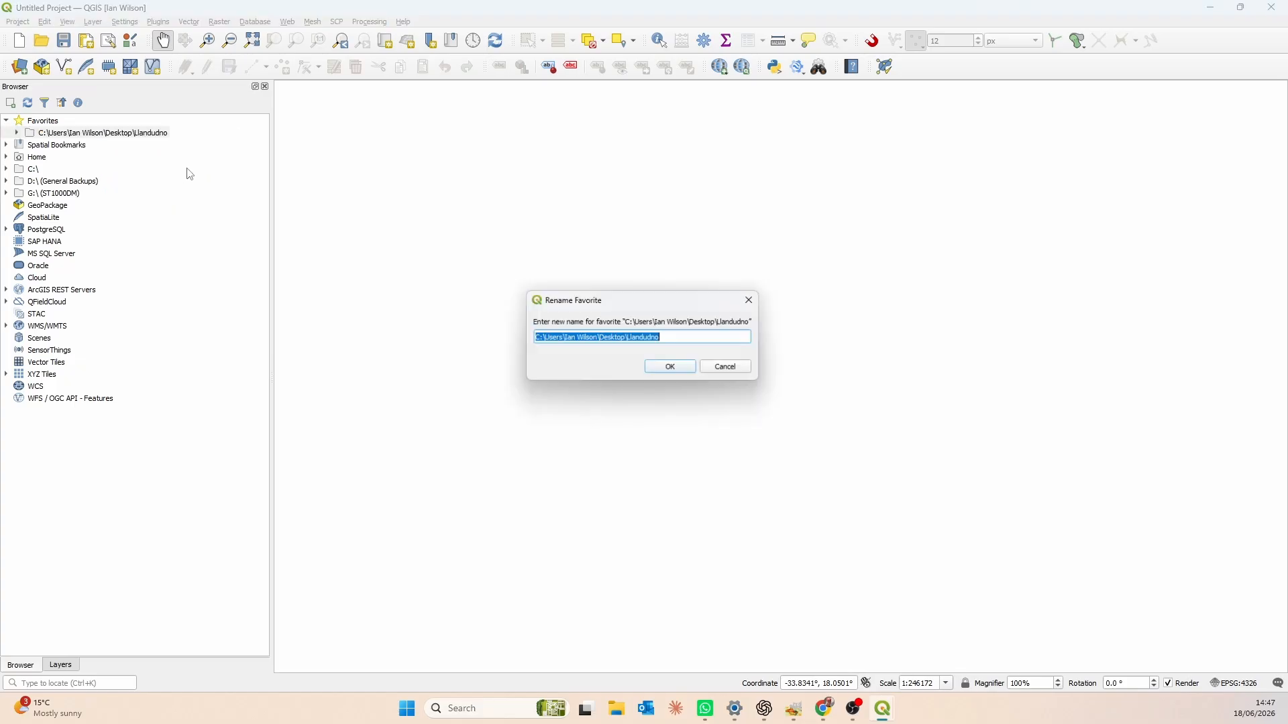
{"action": "left_click_drag", "start_coordinate": [627, 338], "coordinate": [461, 330]}
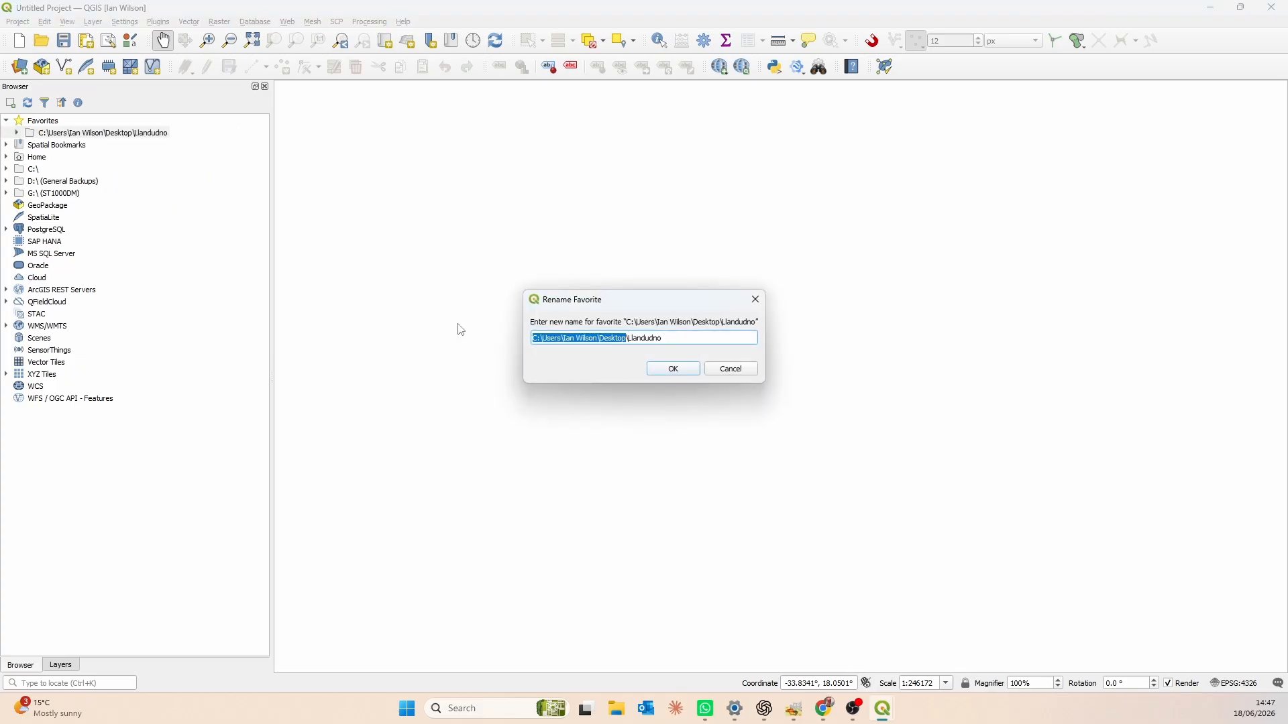
{"action": "key", "text": "BackSpace"}
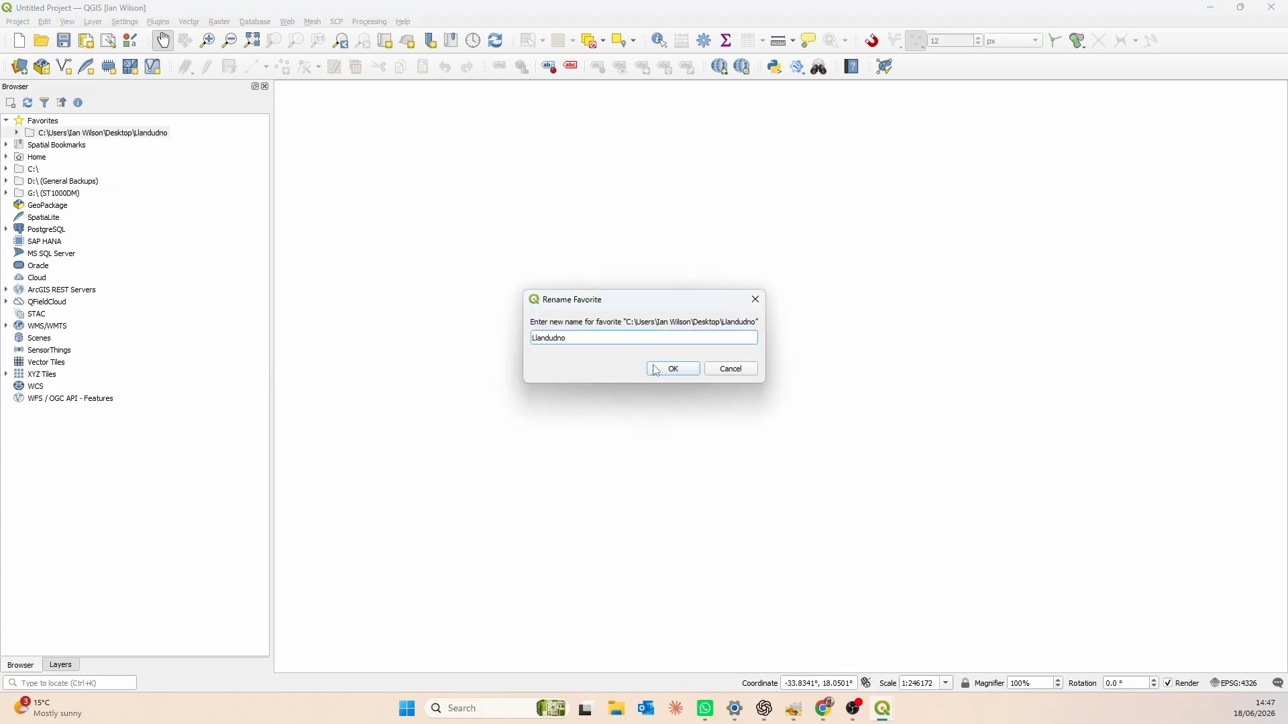
{"action": "left_click", "coordinate": [674, 368]}
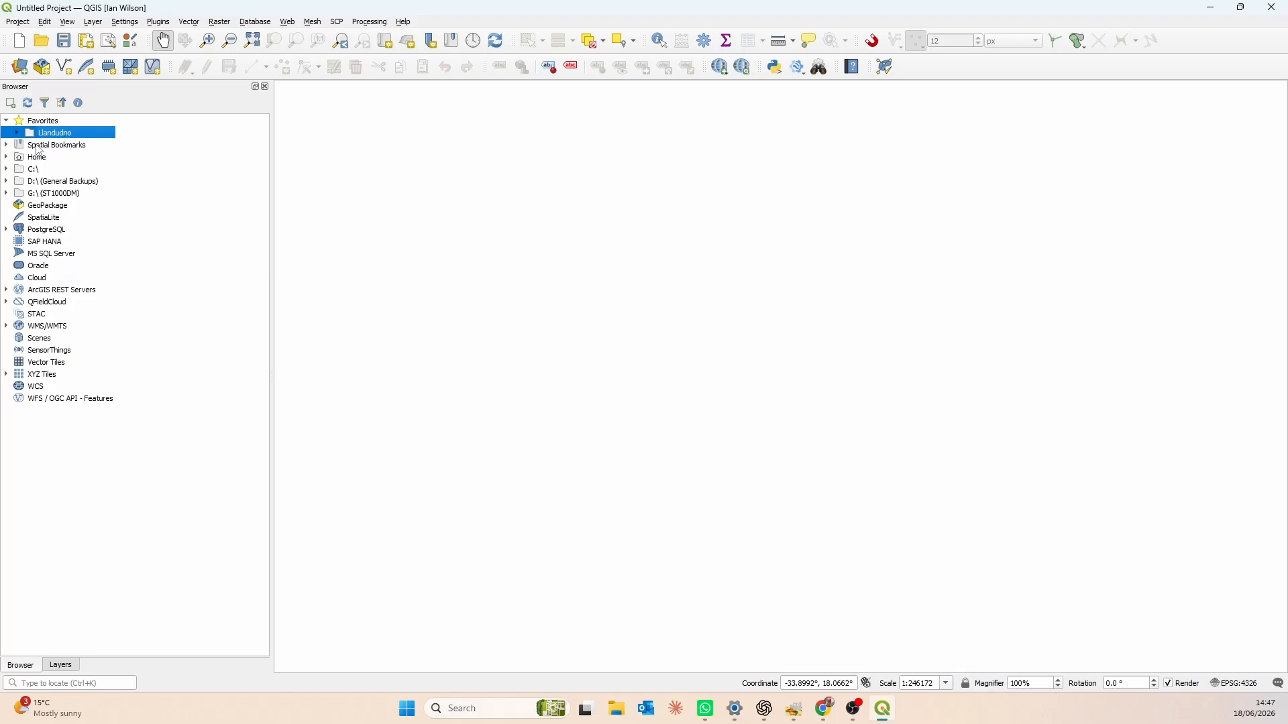
- Create a GeoPackage connection to llandudno.gpkg in the Llandudno GeoPackages folder
{"action": "left_click", "coordinate": [62, 210]}
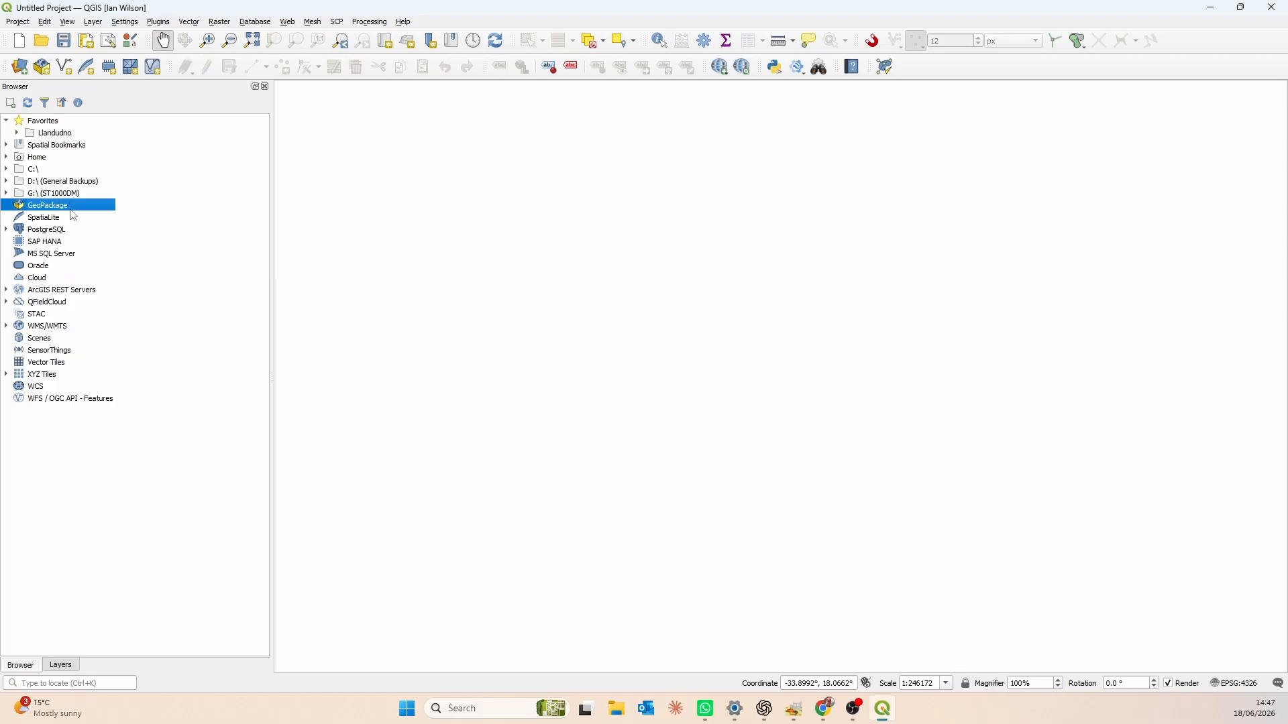
{"action": "right_click", "coordinate": [64, 210]}
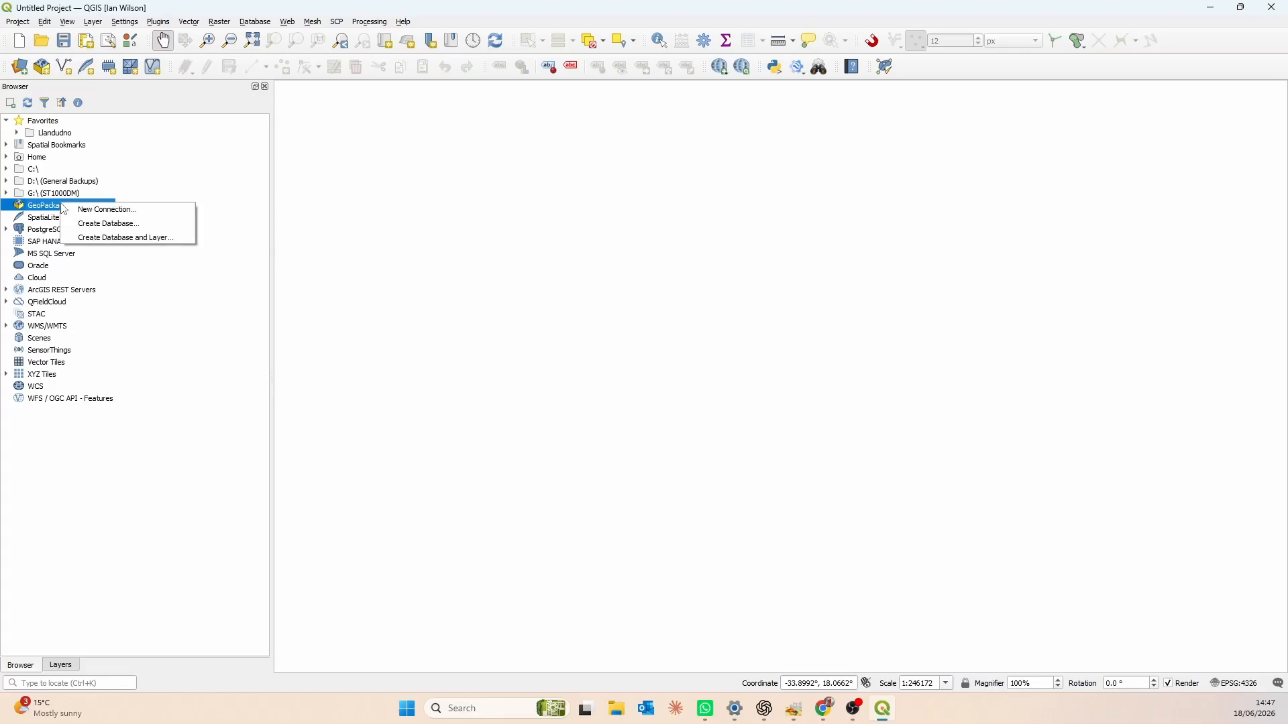
{"action": "left_click", "coordinate": [137, 212]}
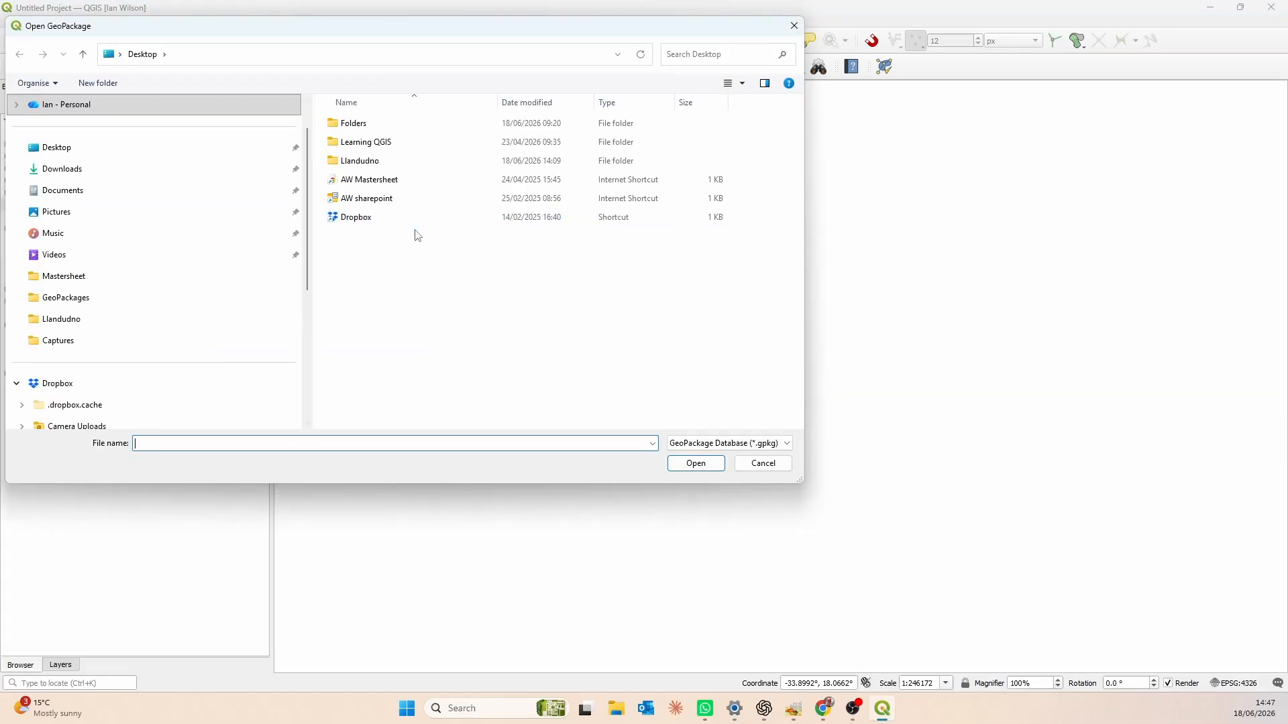
{"action": "double_click", "coordinate": [370, 166]}
{"action": "double_click", "coordinate": [366, 123]}
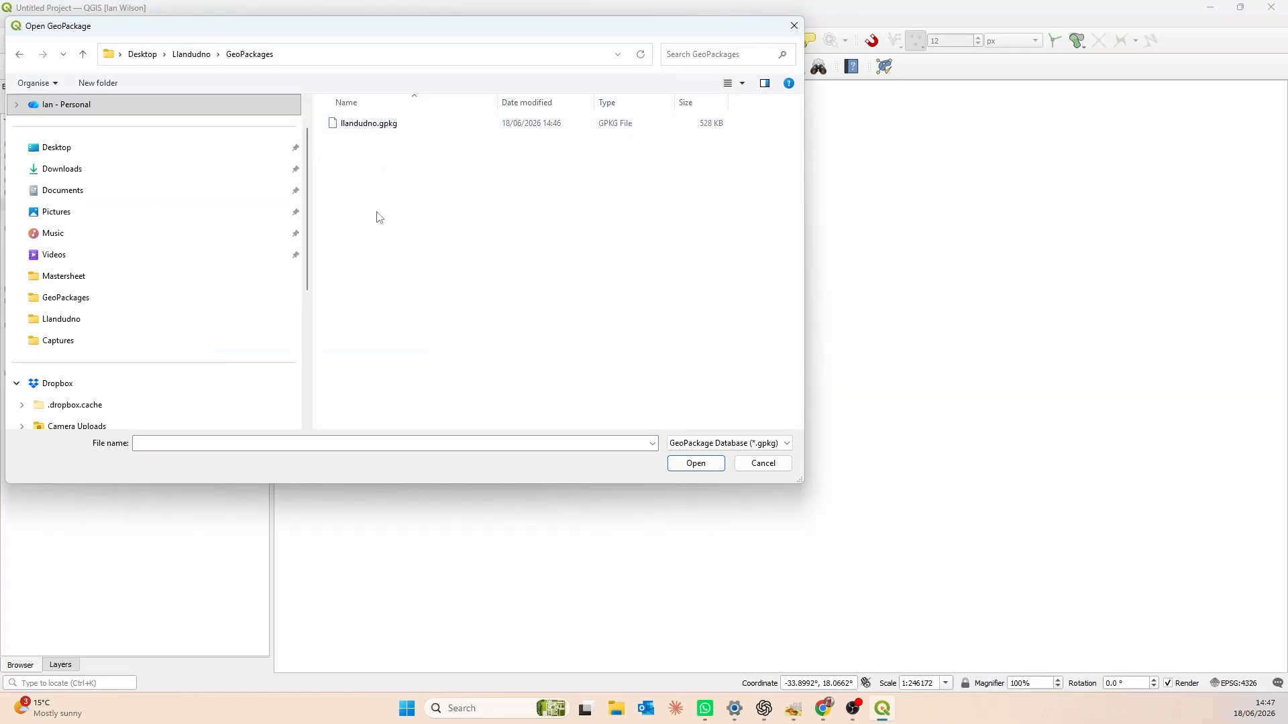
{"action": "left_click", "coordinate": [369, 130]}
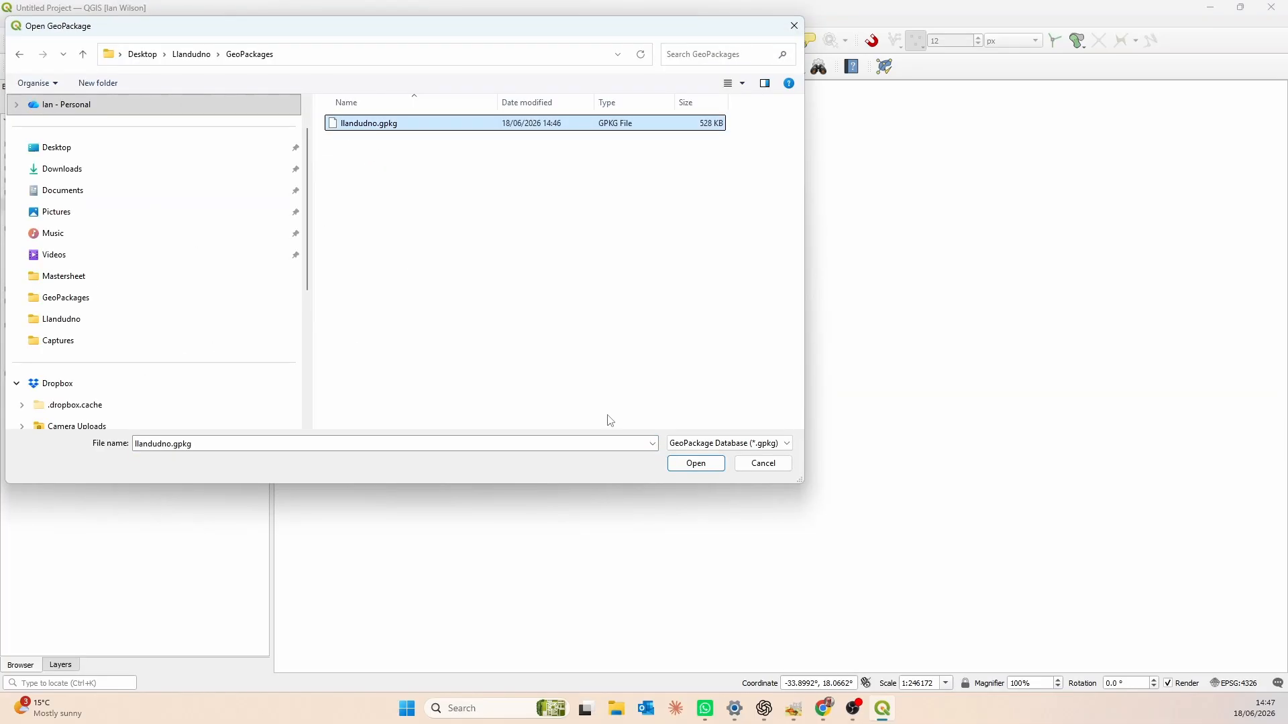
{"action": "left_click", "coordinate": [697, 463]}
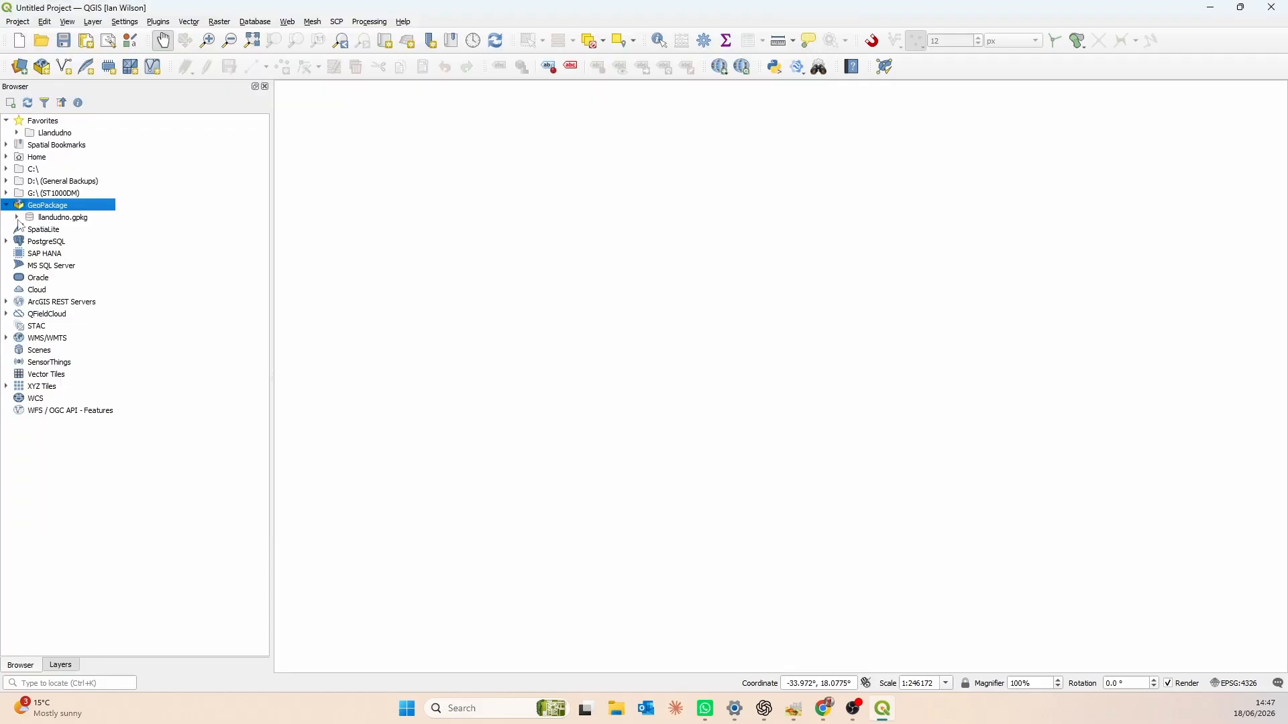
- Open the llandudno project stored inside the llandudno.gpkg GeoPackage
{"action": "left_click", "coordinate": [18, 218]}
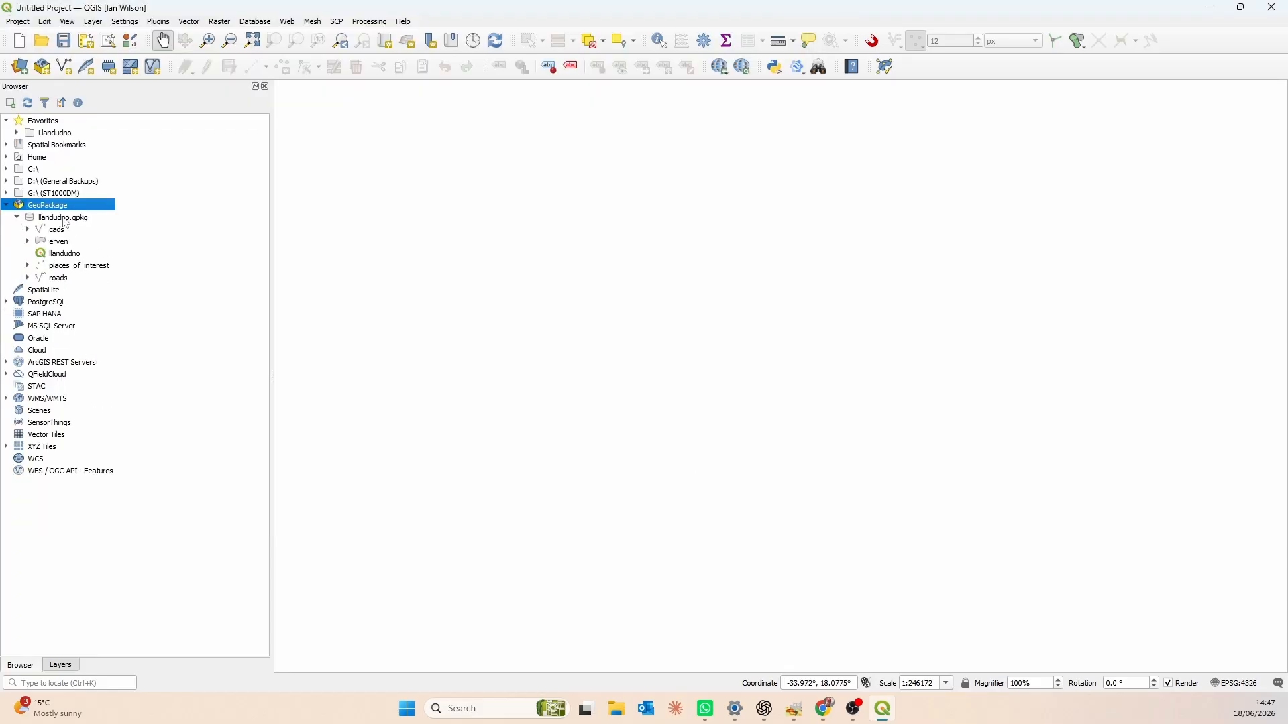
{"action": "left_click", "coordinate": [72, 258]}
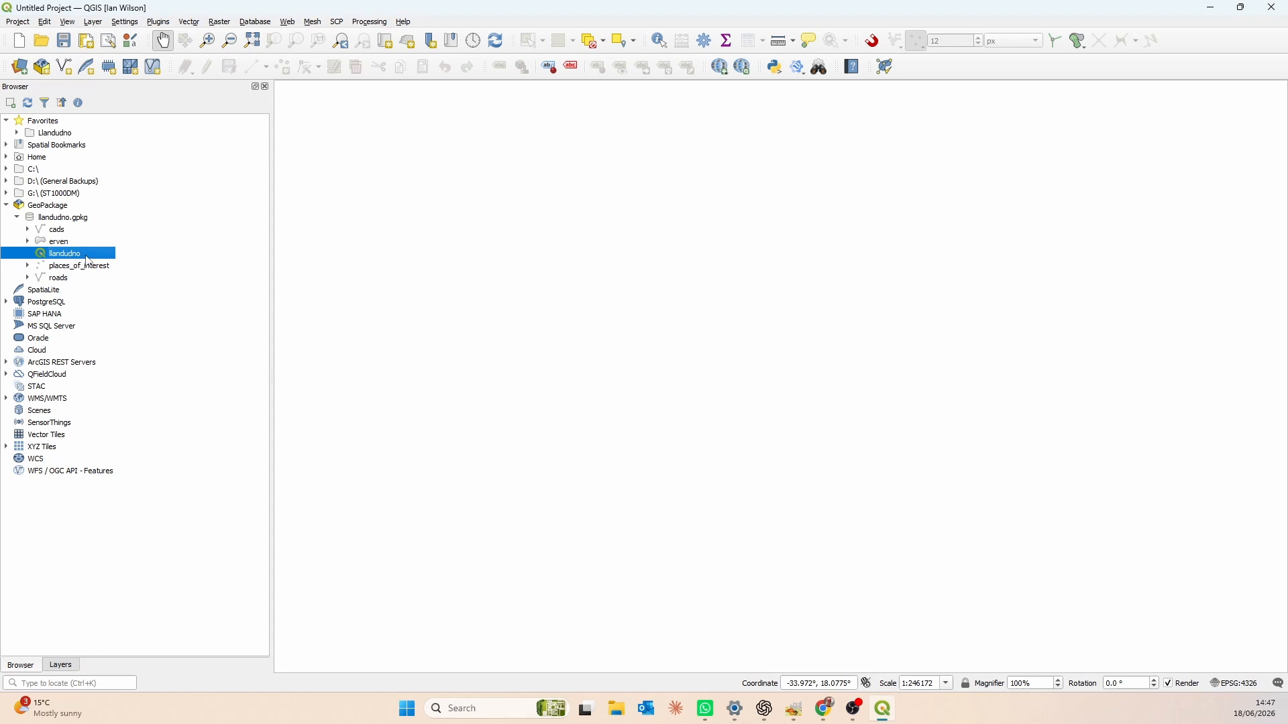
{"action": "left_click_drag", "start_coordinate": [57, 260], "coordinate": [694, 354]}
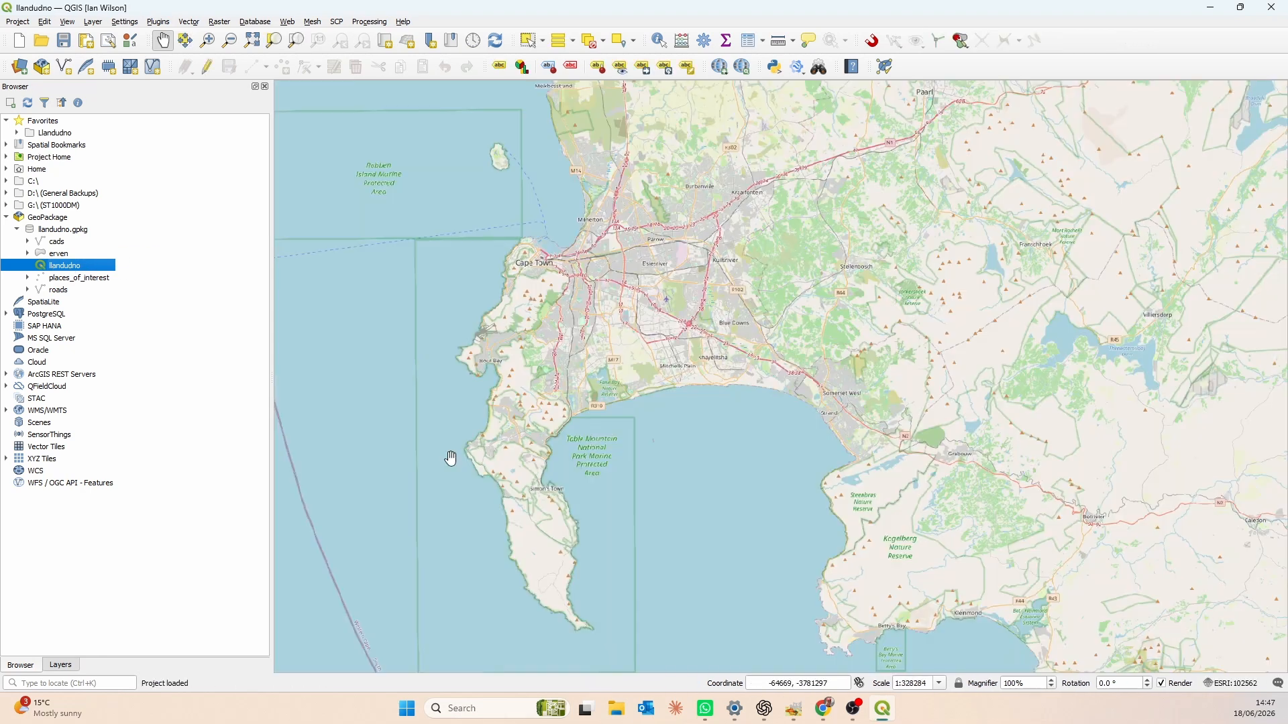
- Hide the Erven - Landuse layer to inspect the satellite imagery along Llandudno's coastline
{"action": "left_click", "coordinate": [61, 665]}
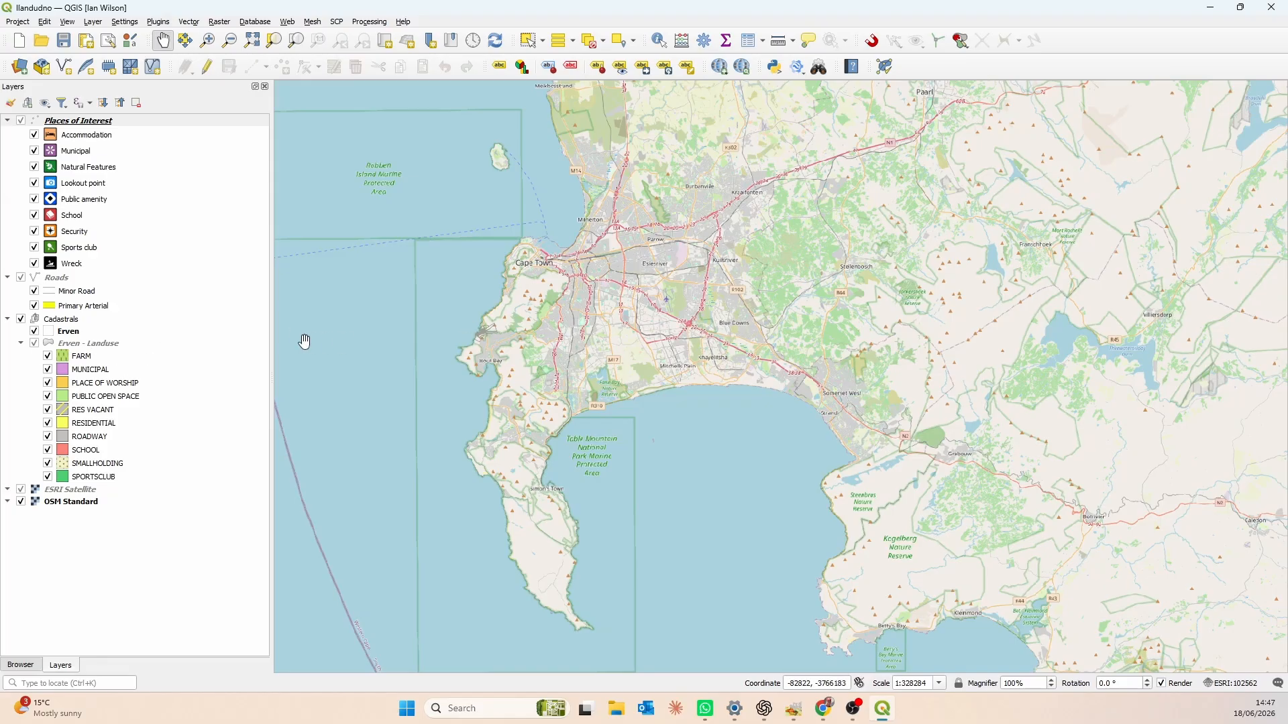
{"action": "scroll", "coordinate": [473, 333], "scroll_direction": "up", "scroll_amount": 1}
{"action": "scroll", "coordinate": [473, 334], "scroll_direction": "up", "scroll_amount": 3}
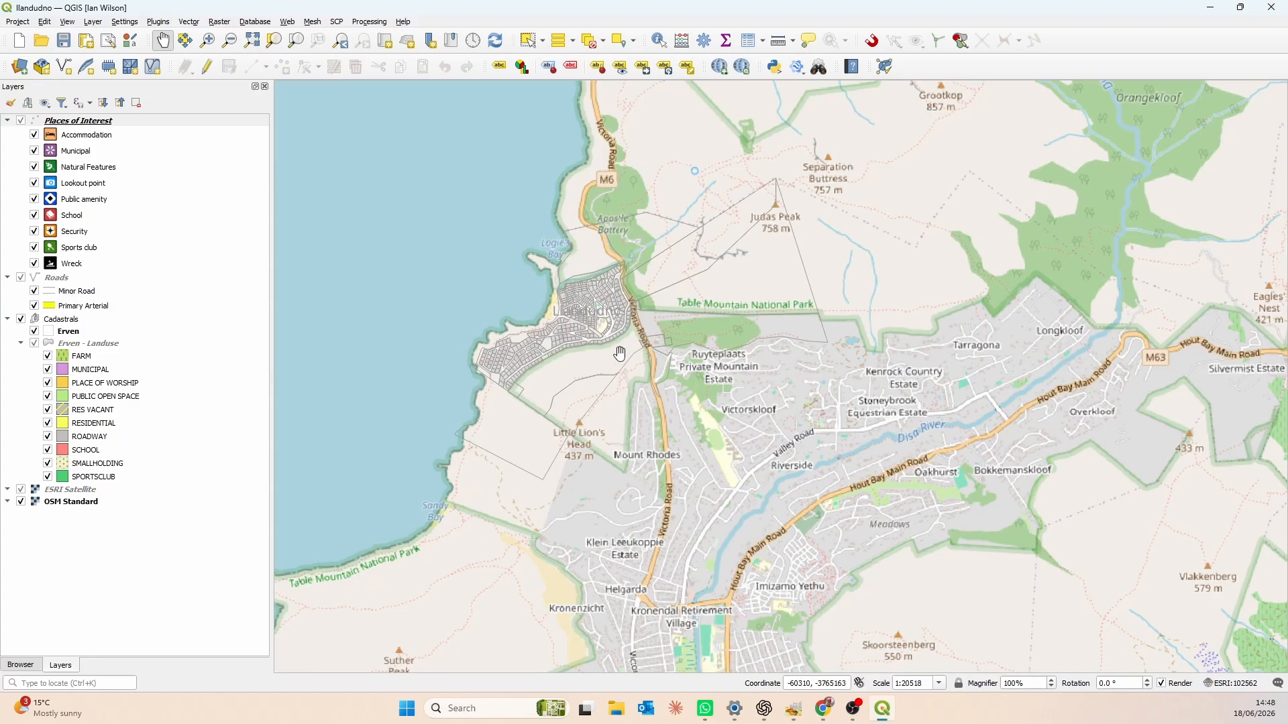
{"action": "scroll", "coordinate": [527, 332], "scroll_direction": "up", "scroll_amount": 2}
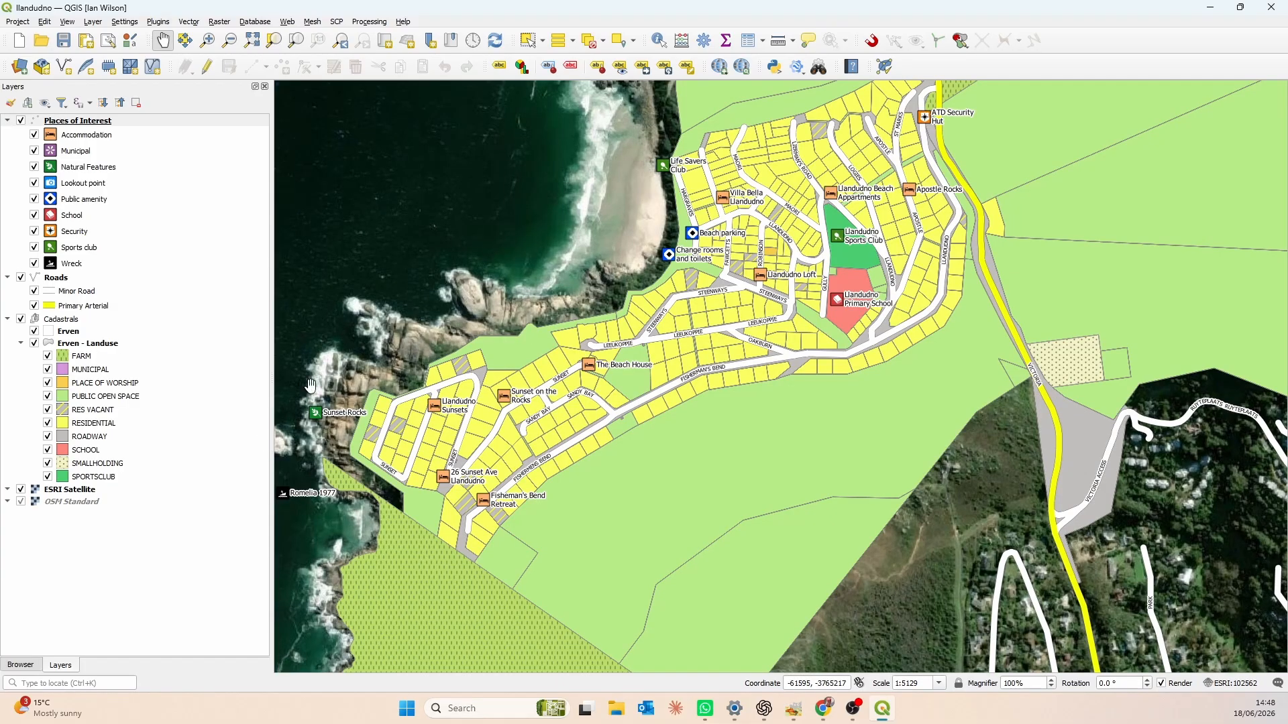
{"action": "left_click_drag", "start_coordinate": [469, 394], "coordinate": [645, 320]}
{"action": "scroll", "coordinate": [625, 369], "scroll_direction": "up", "scroll_amount": 1}
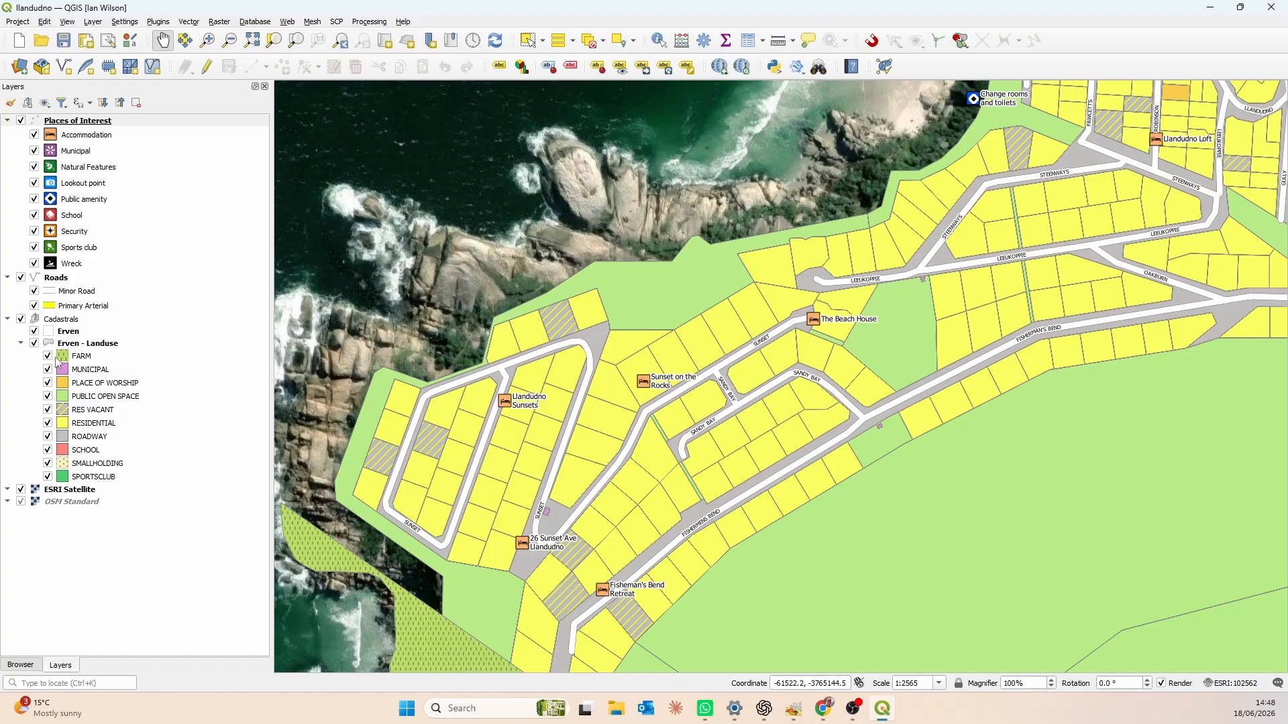
{"action": "left_click", "coordinate": [34, 344]}
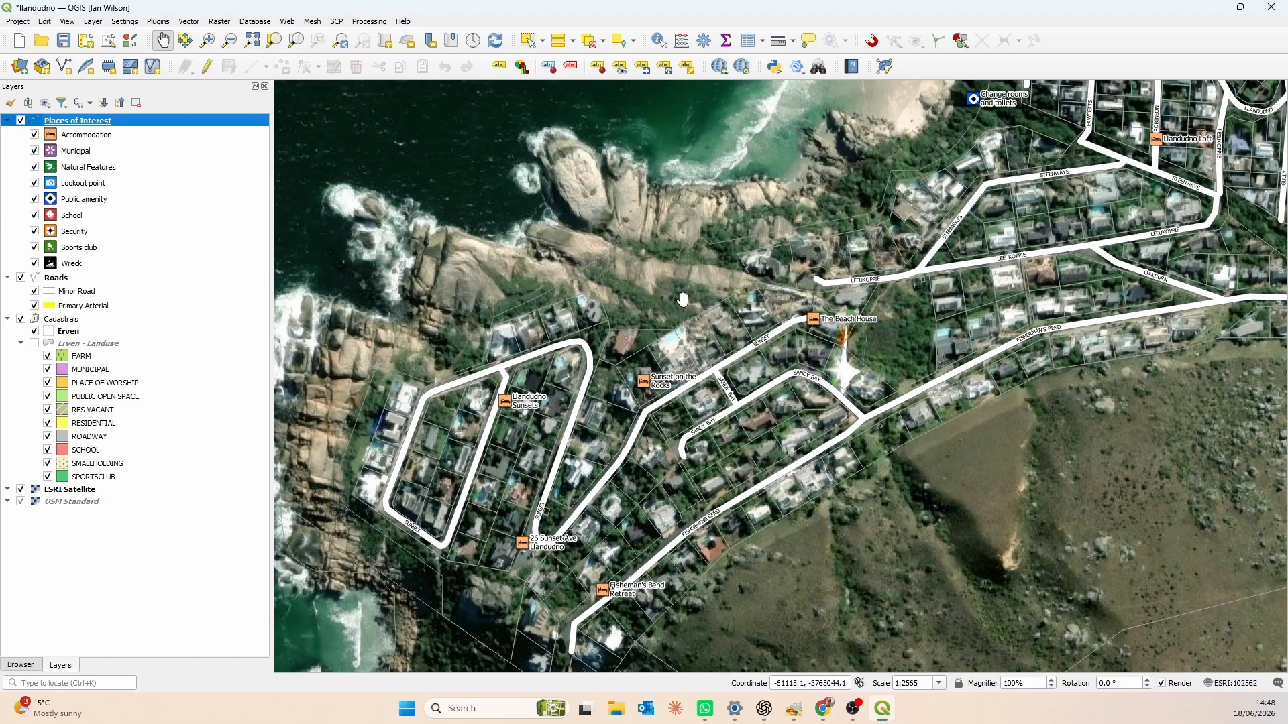
- Show the Erven - Landuse layer again over the parcels near The Beach House
{"action": "scroll", "coordinate": [664, 302], "scroll_direction": "up", "scroll_amount": 1}
{"action": "left_click_drag", "start_coordinate": [647, 284], "coordinate": [700, 323]}
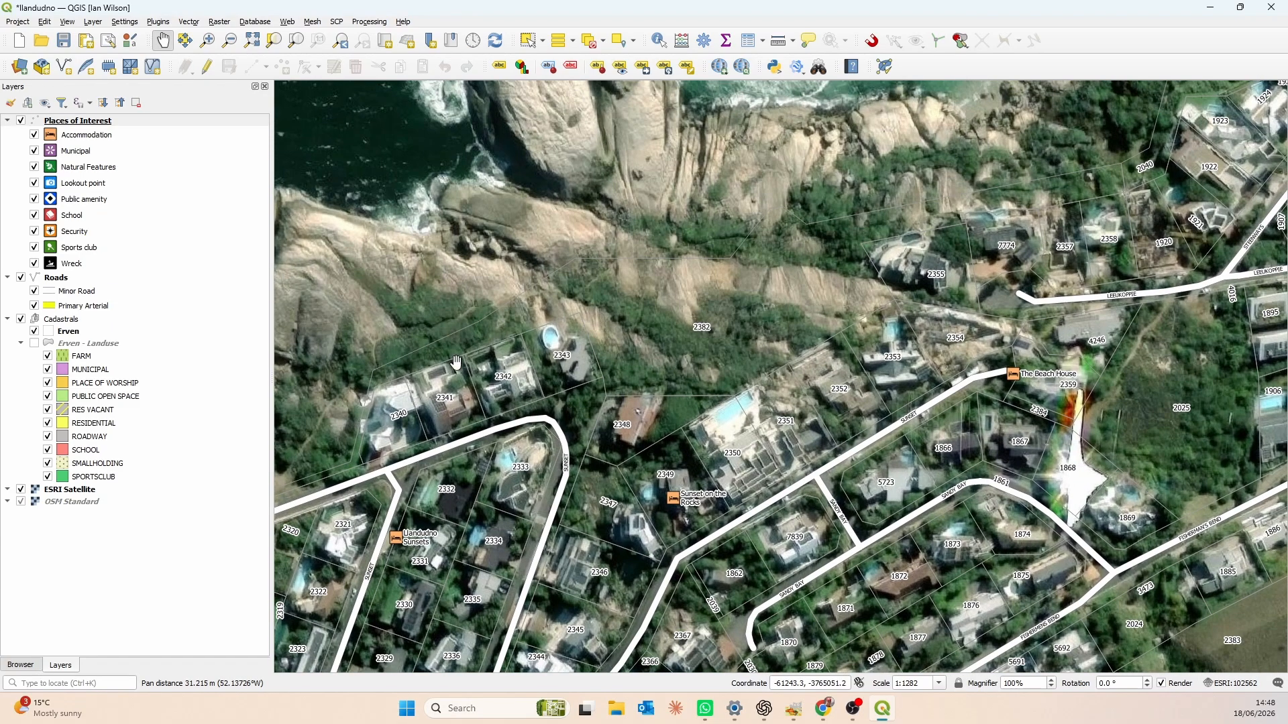
{"action": "left_click", "coordinate": [34, 343]}
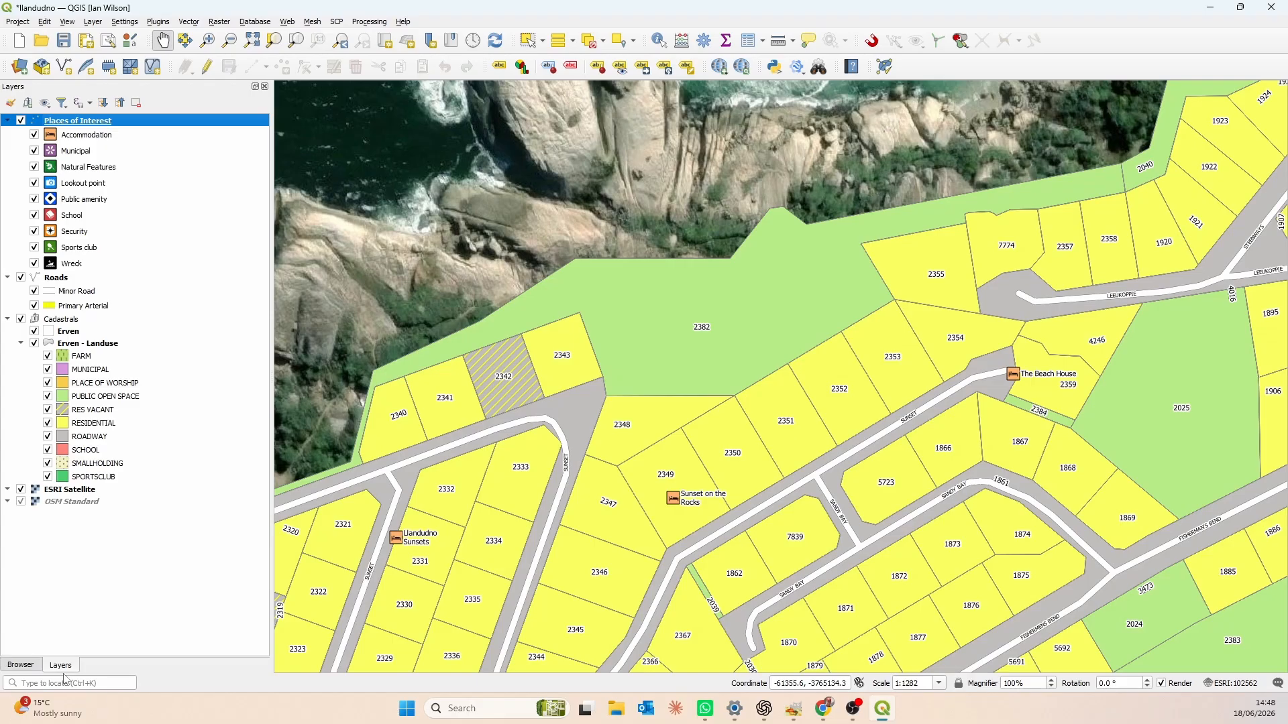
- Add the new_erven.shp shapefile from the Llandudno favourite to the map
{"action": "left_click", "coordinate": [20, 665]}
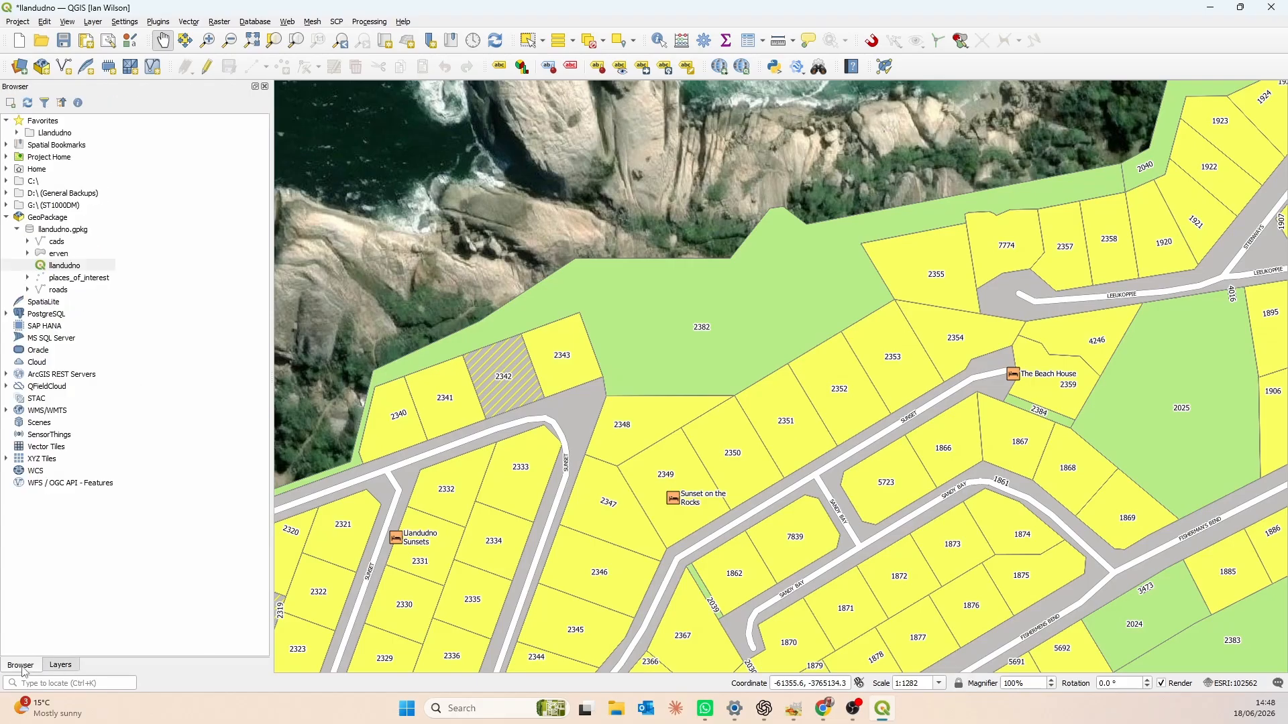
{"action": "left_click", "coordinate": [17, 133]}
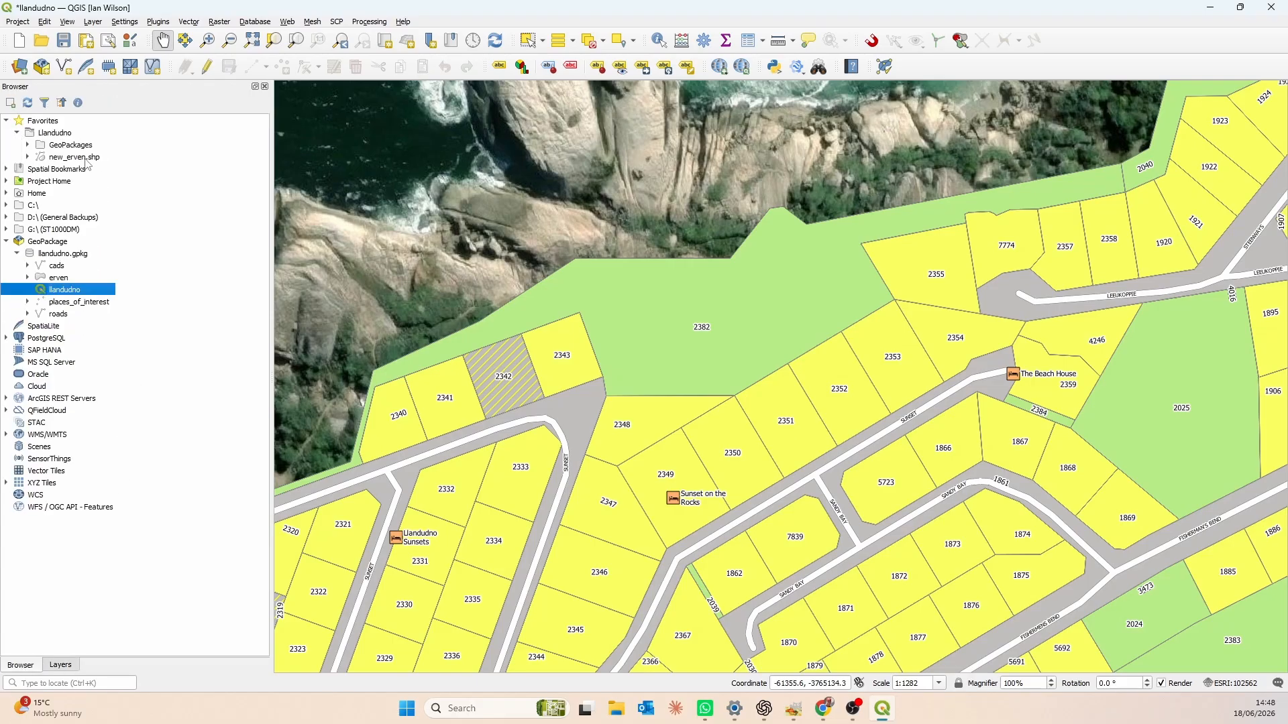
{"action": "left_click", "coordinate": [51, 158]}
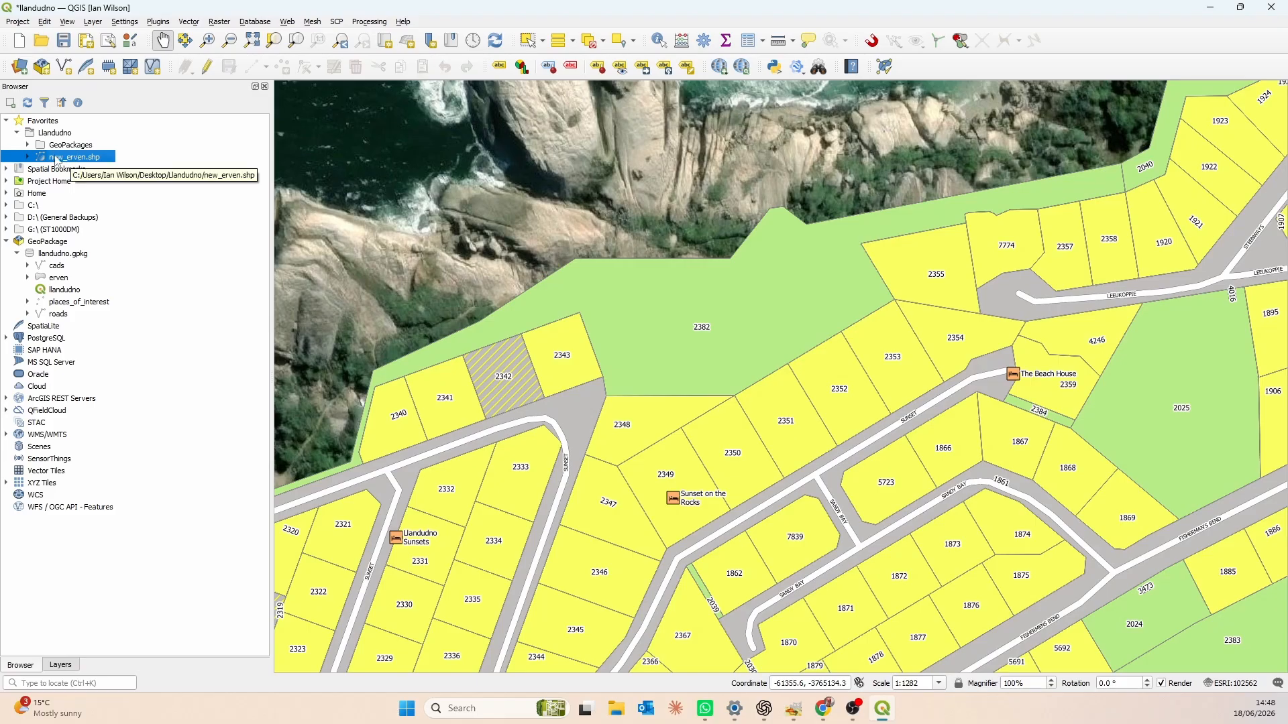
{"action": "left_click_drag", "start_coordinate": [56, 159], "coordinate": [644, 296]}
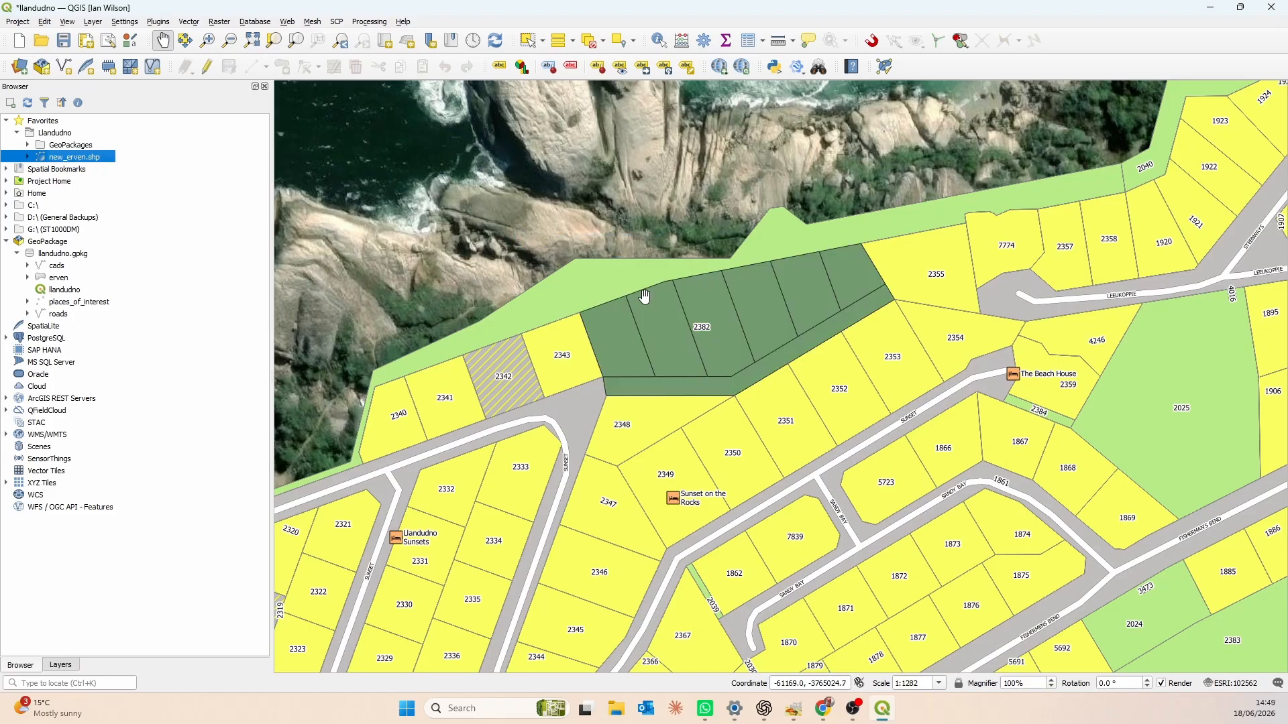
- Change the new_erven layer's fill colour to pink #ff1791 in Layer Styling, then close the styling panel
{"action": "left_click", "coordinate": [65, 666]}
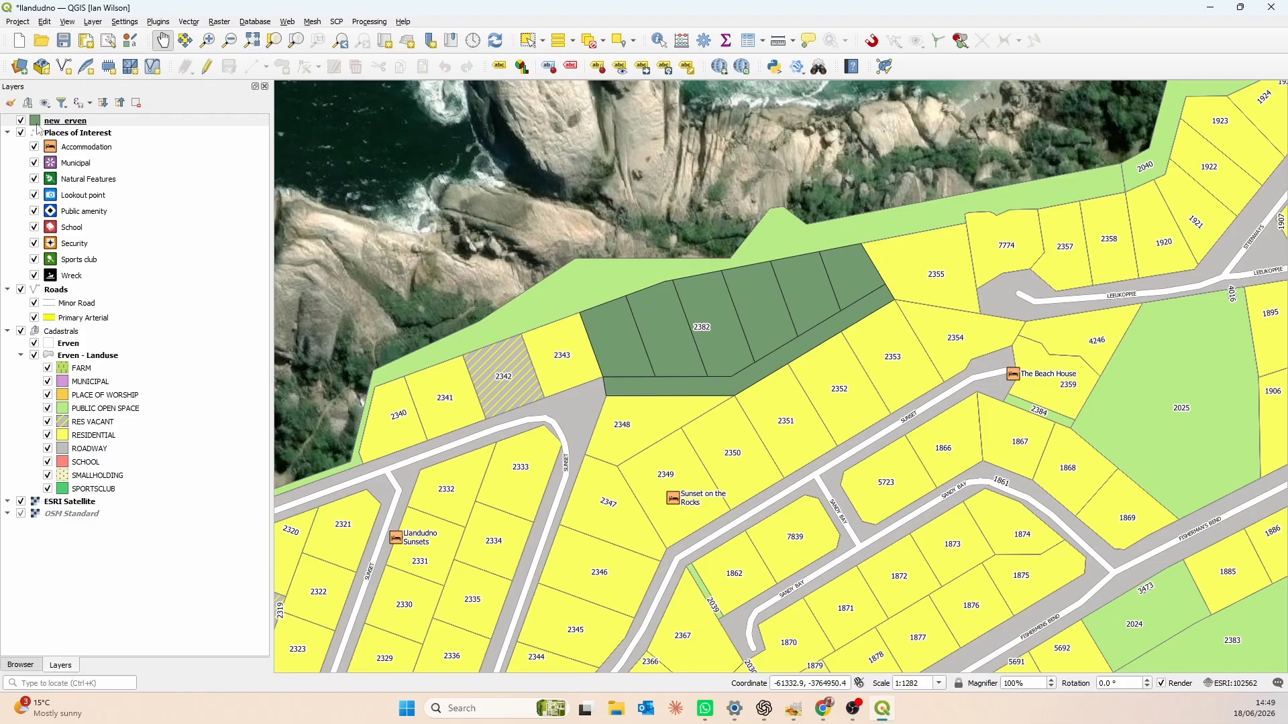
{"action": "left_click", "coordinate": [10, 102]}
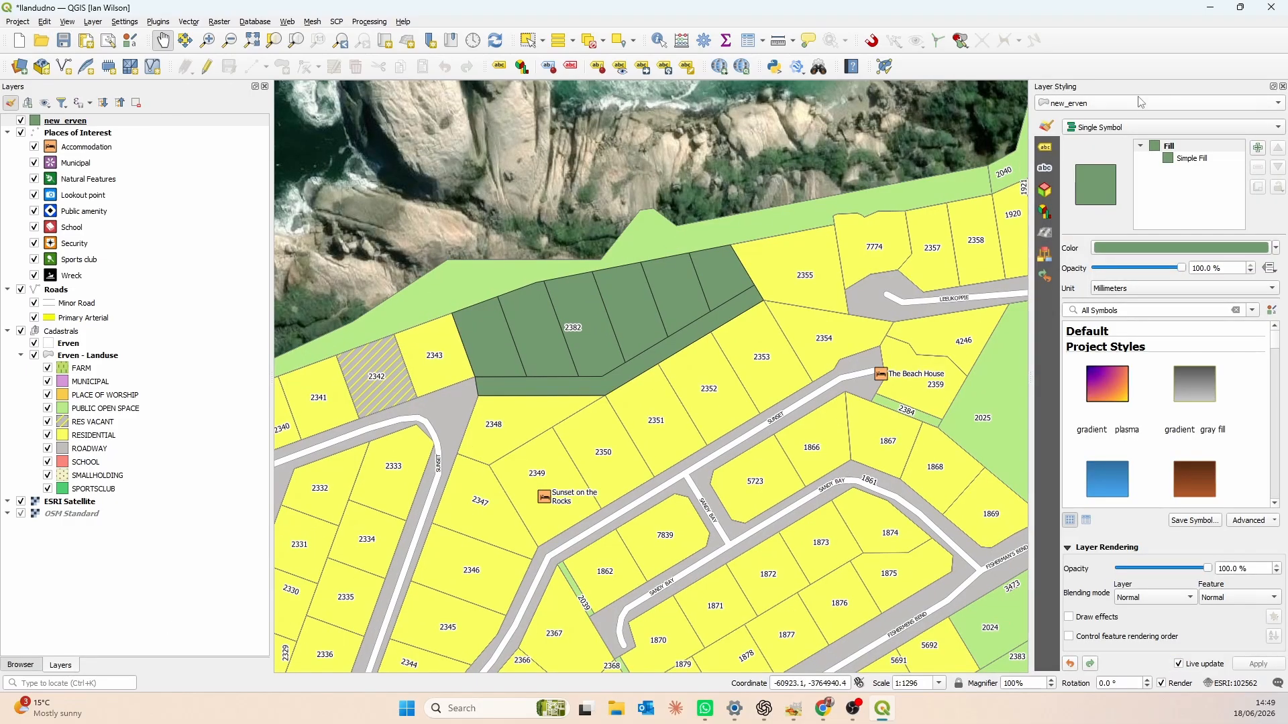
{"action": "left_click", "coordinate": [1183, 249]}
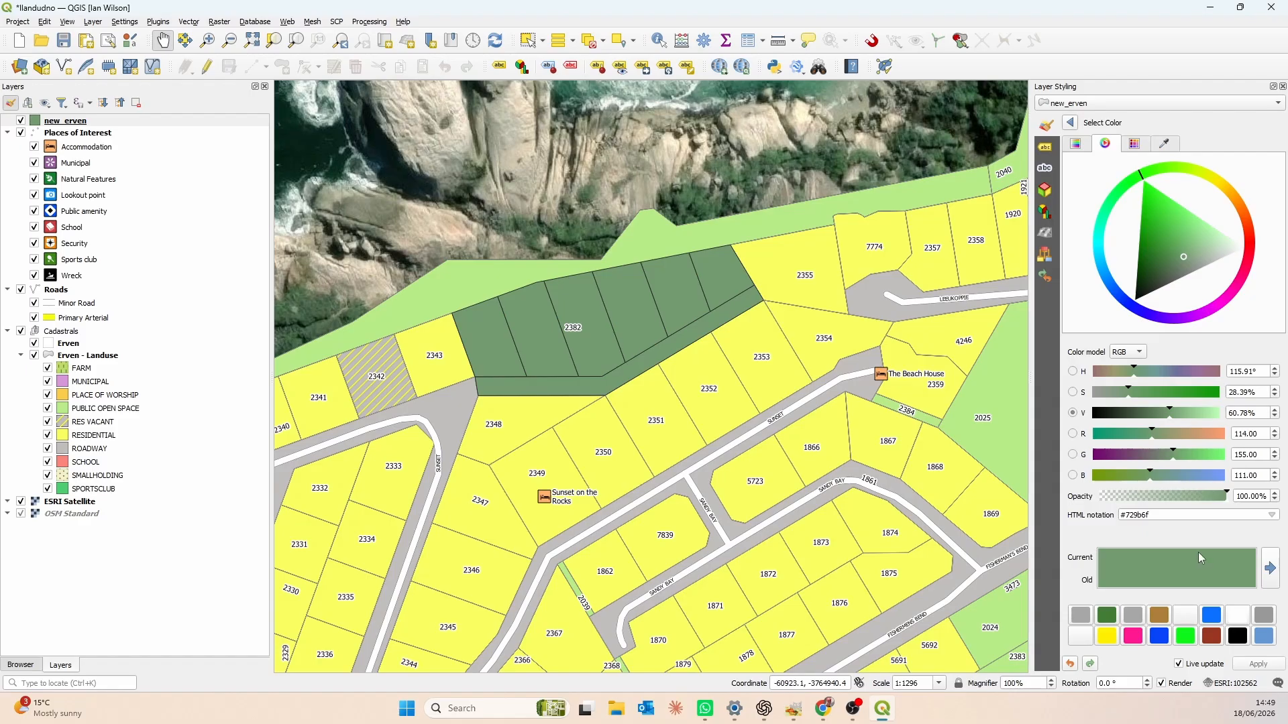
{"action": "left_click", "coordinate": [1139, 637]}
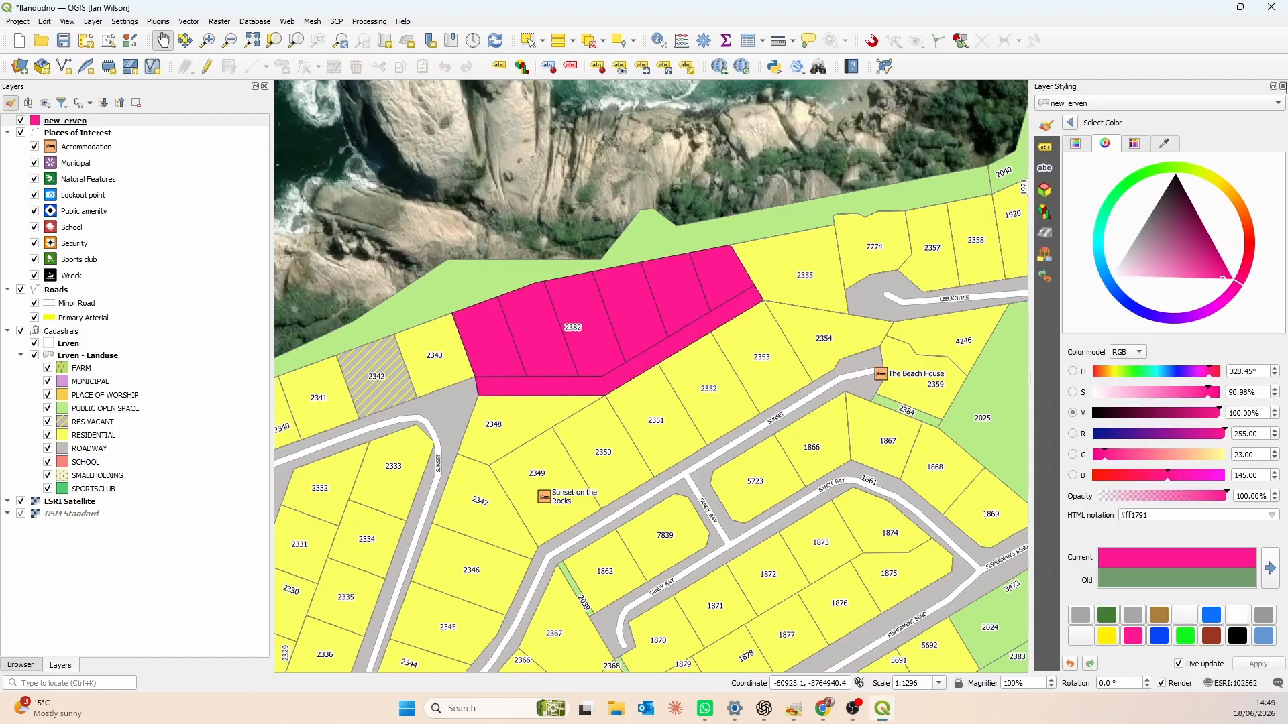
{"action": "left_click", "coordinate": [1282, 86]}
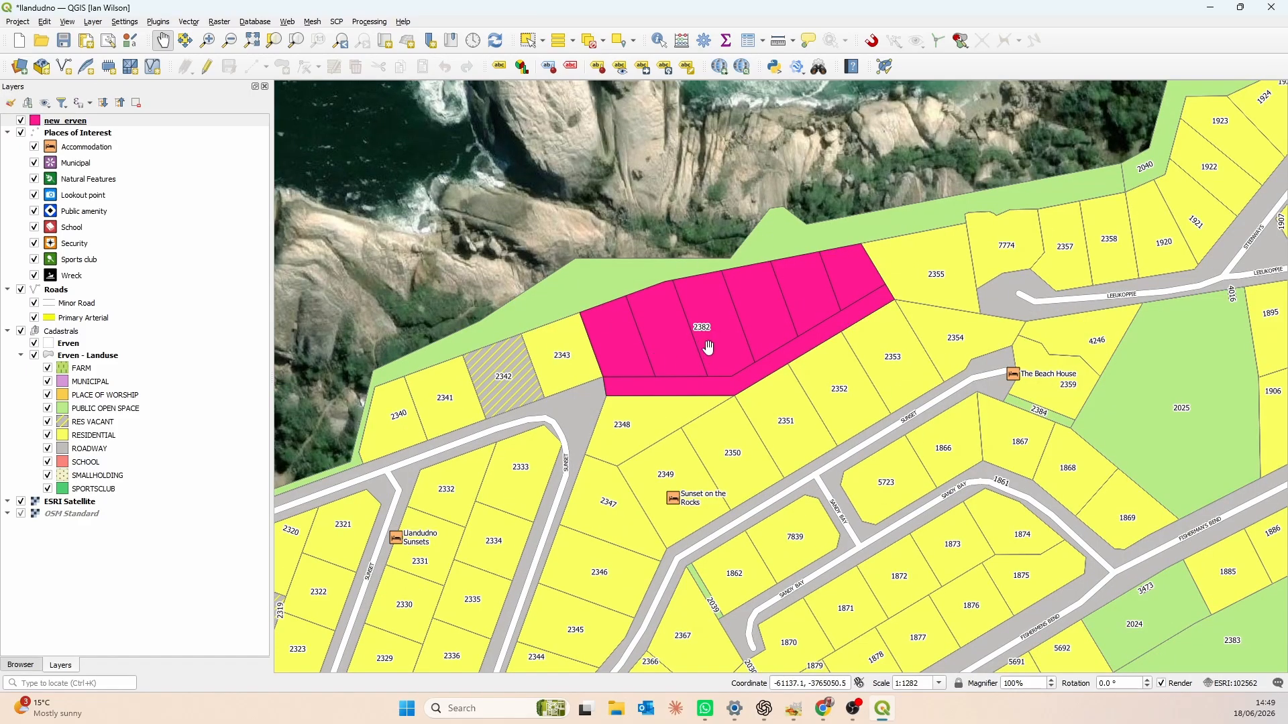
{"action": "scroll", "coordinate": [731, 347], "scroll_direction": "up", "scroll_amount": 1}
{"action": "left_click_drag", "start_coordinate": [747, 287], "coordinate": [749, 317]}
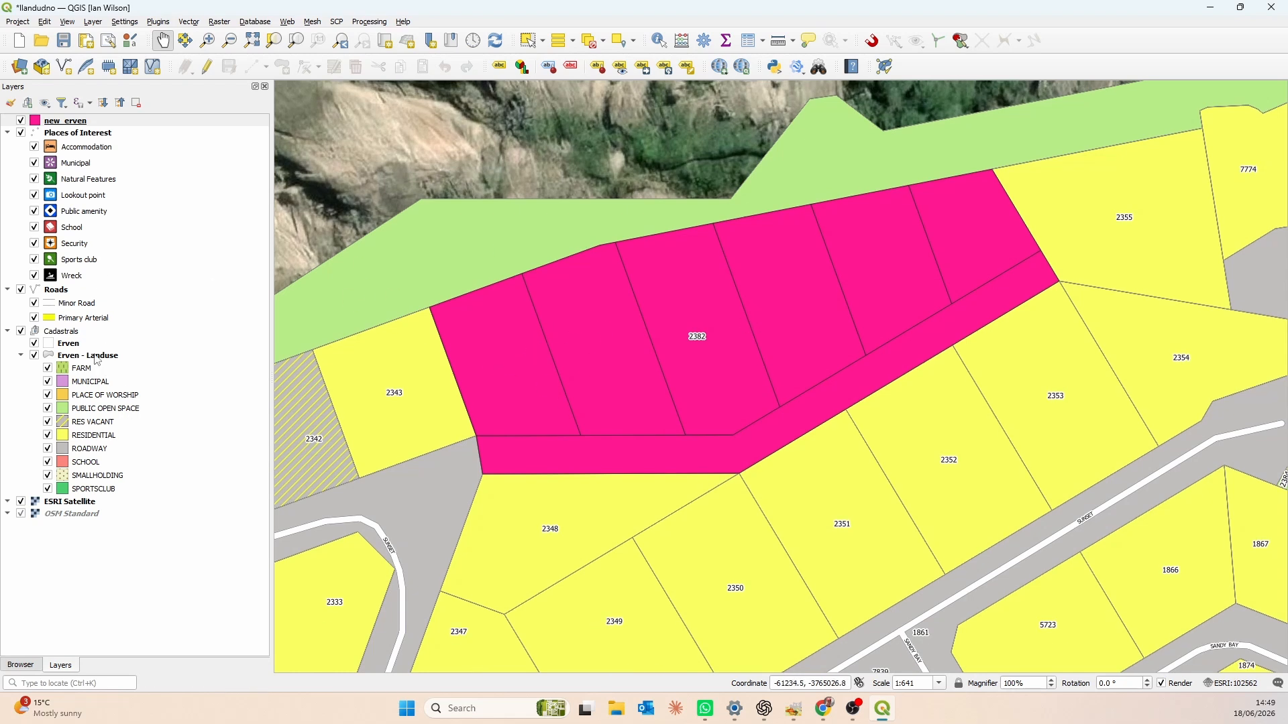
- Open the new_erven layer's attribute table to review its fields, then close it
{"action": "left_click", "coordinate": [162, 123]}
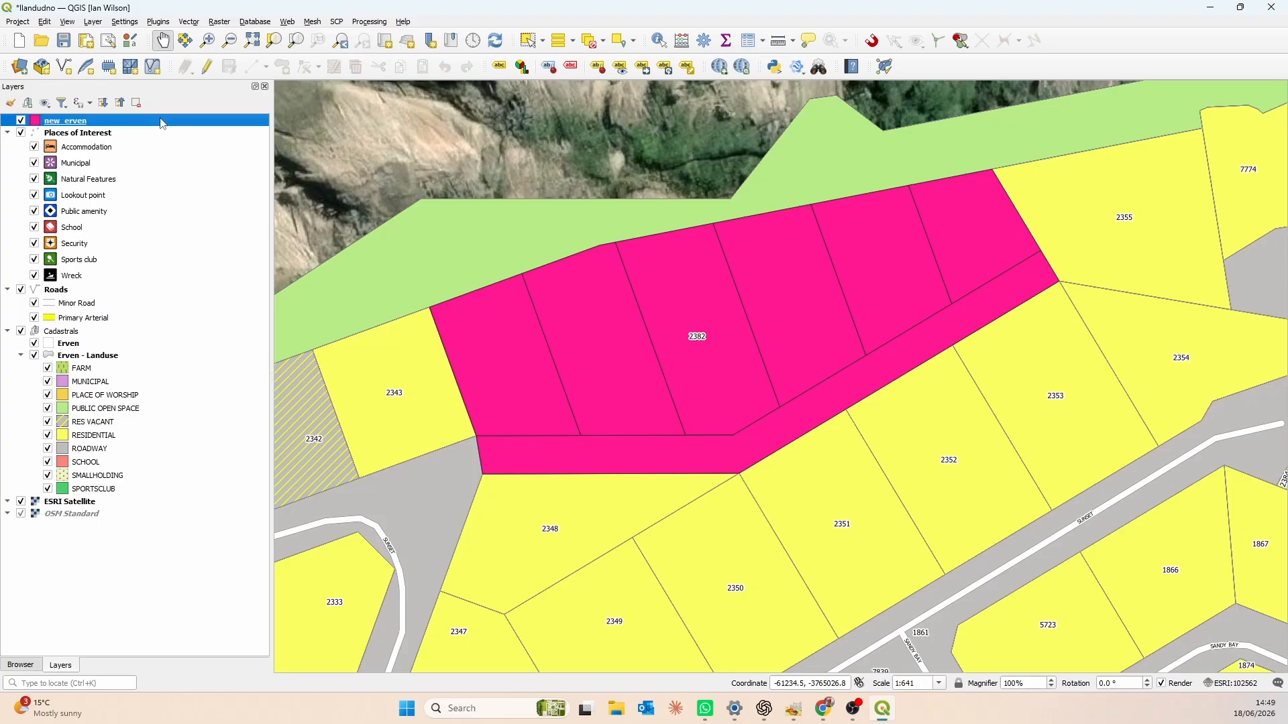
{"action": "left_click", "coordinate": [748, 40]}
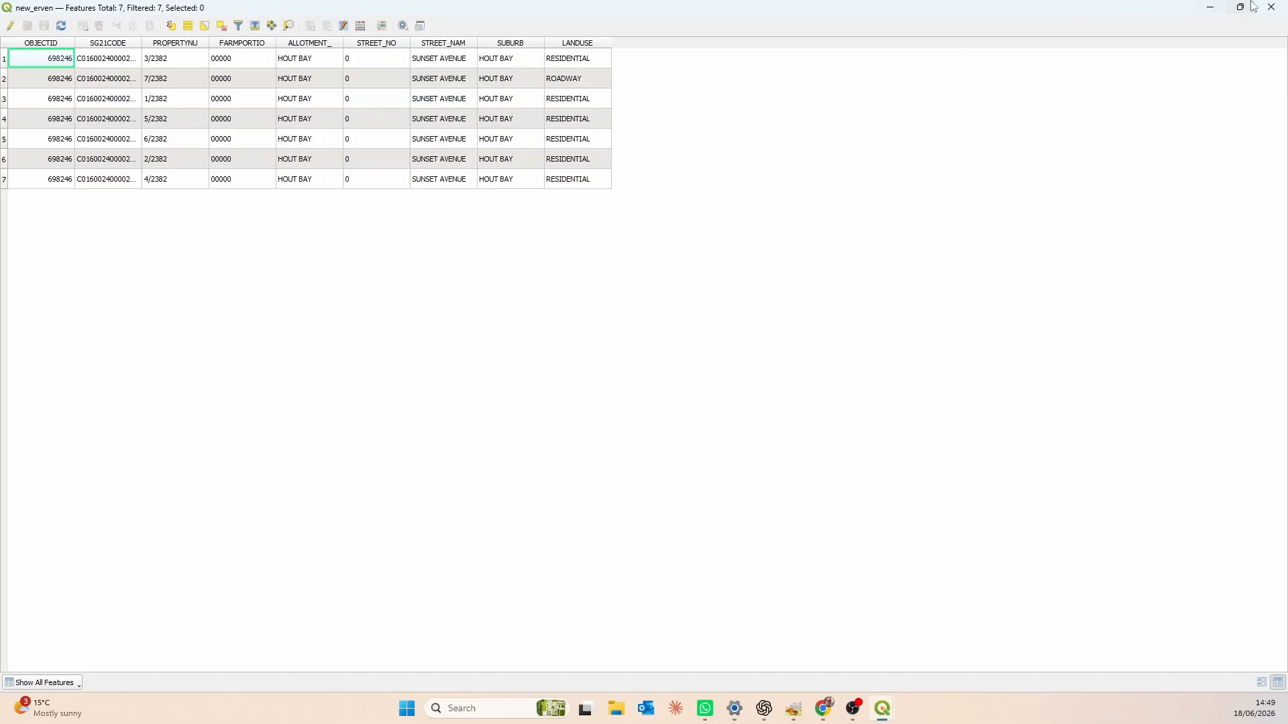
{"action": "left_click", "coordinate": [1272, 9]}
- Open the Erven - Landuse layer's attribute table to compare its fields, then close it
{"action": "left_click", "coordinate": [99, 357]}
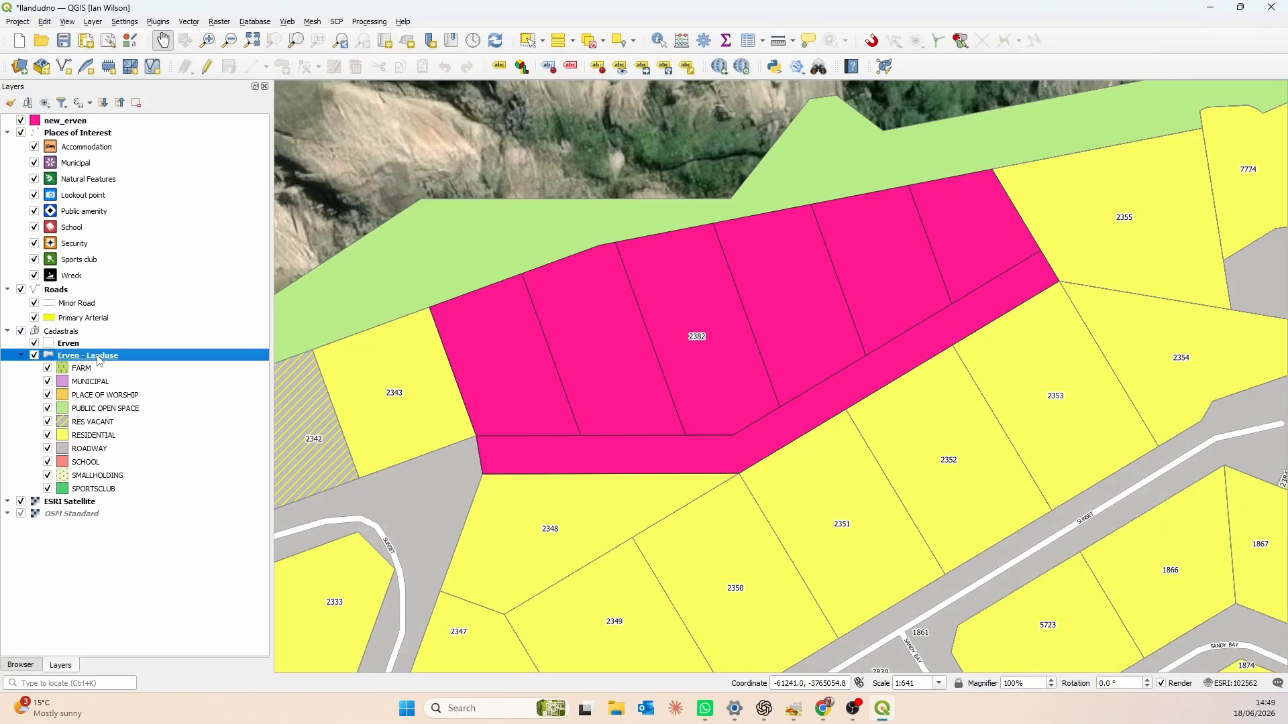
{"action": "right_click", "coordinate": [100, 358]}
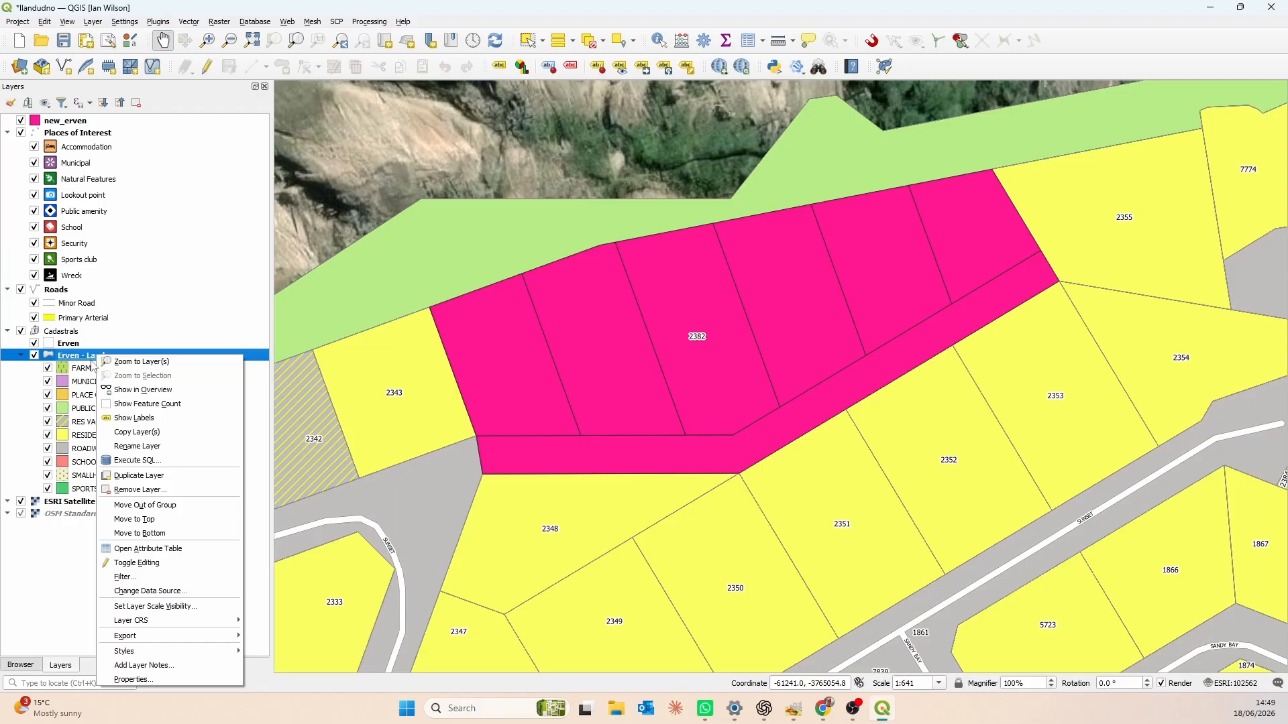
{"action": "left_click", "coordinate": [168, 549]}
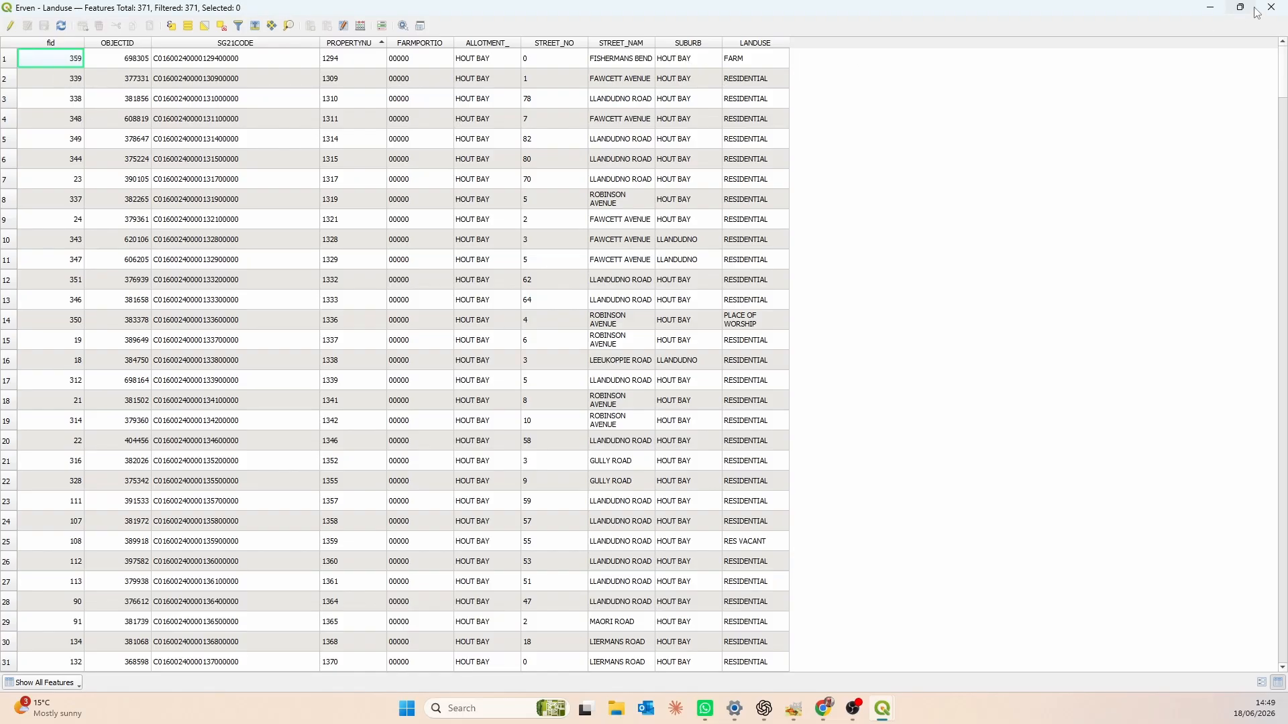
{"action": "left_click", "coordinate": [1283, 10]}
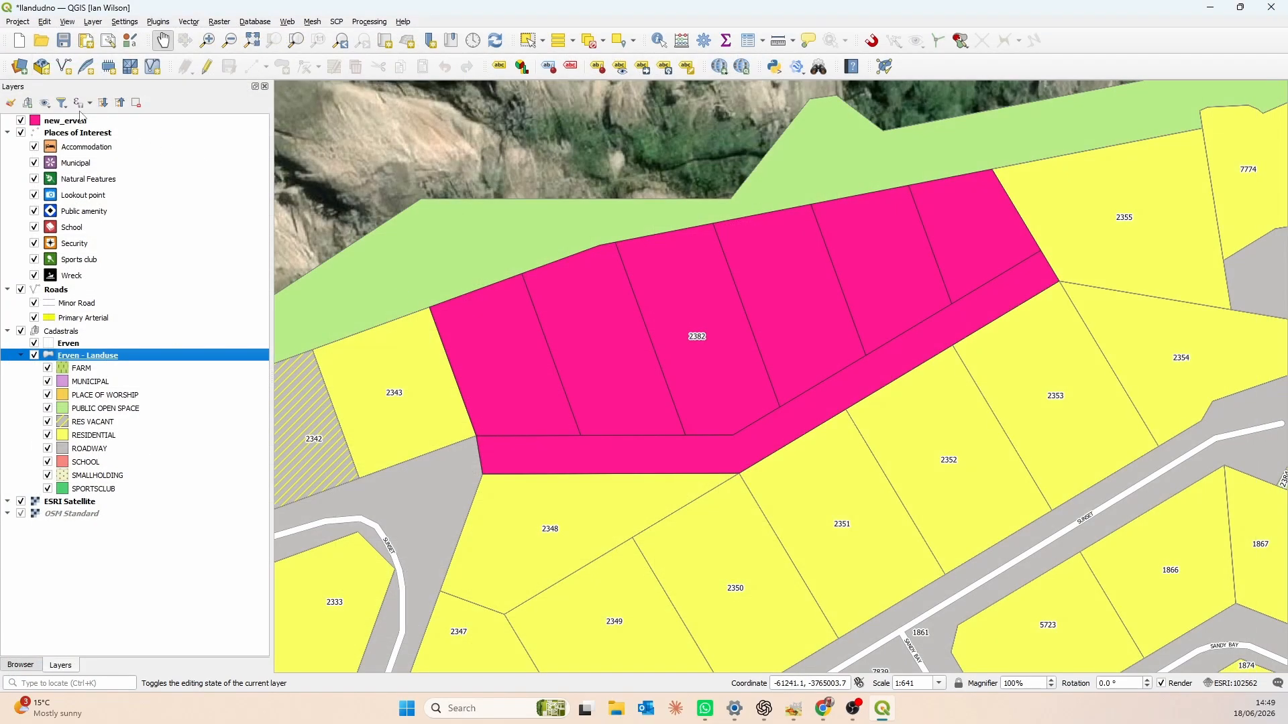
- Start exporting the new_erven layer, choosing llandudno.gpkg in the GeoPackages folder as the destination file
{"action": "left_click", "coordinate": [97, 125]}
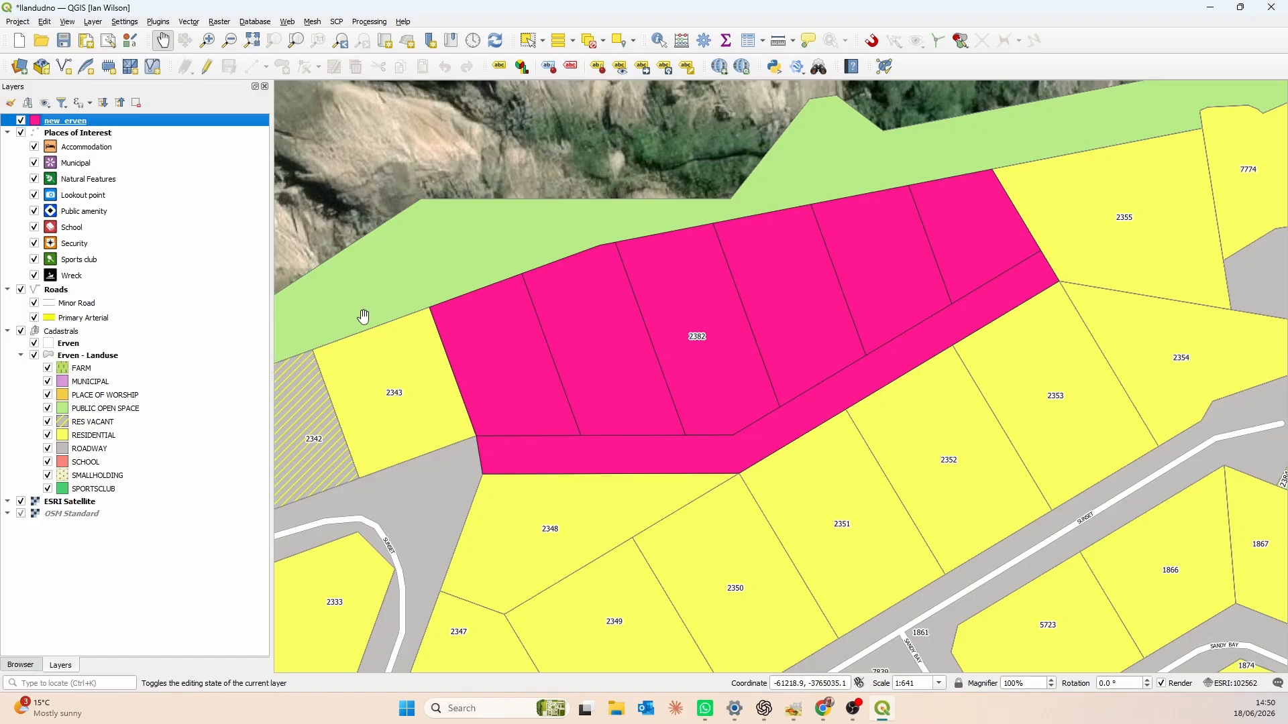
{"action": "left_click", "coordinate": [96, 353]}
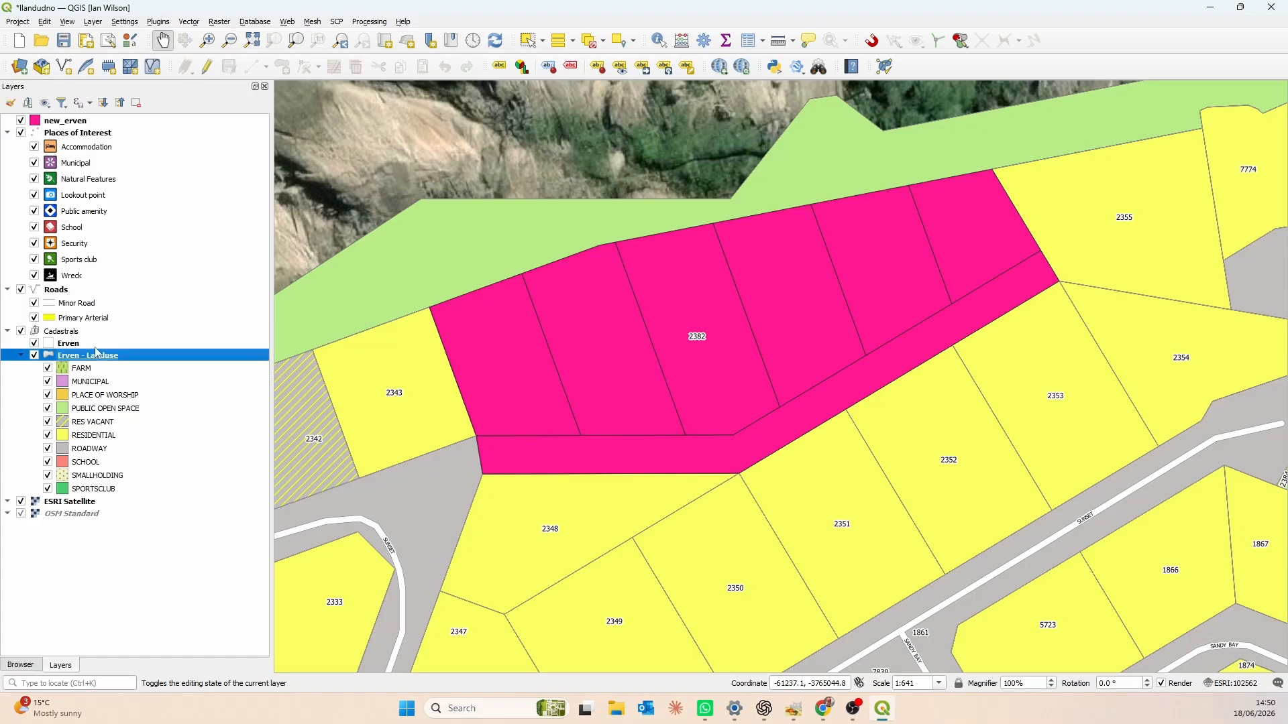
{"action": "left_click", "coordinate": [78, 123]}
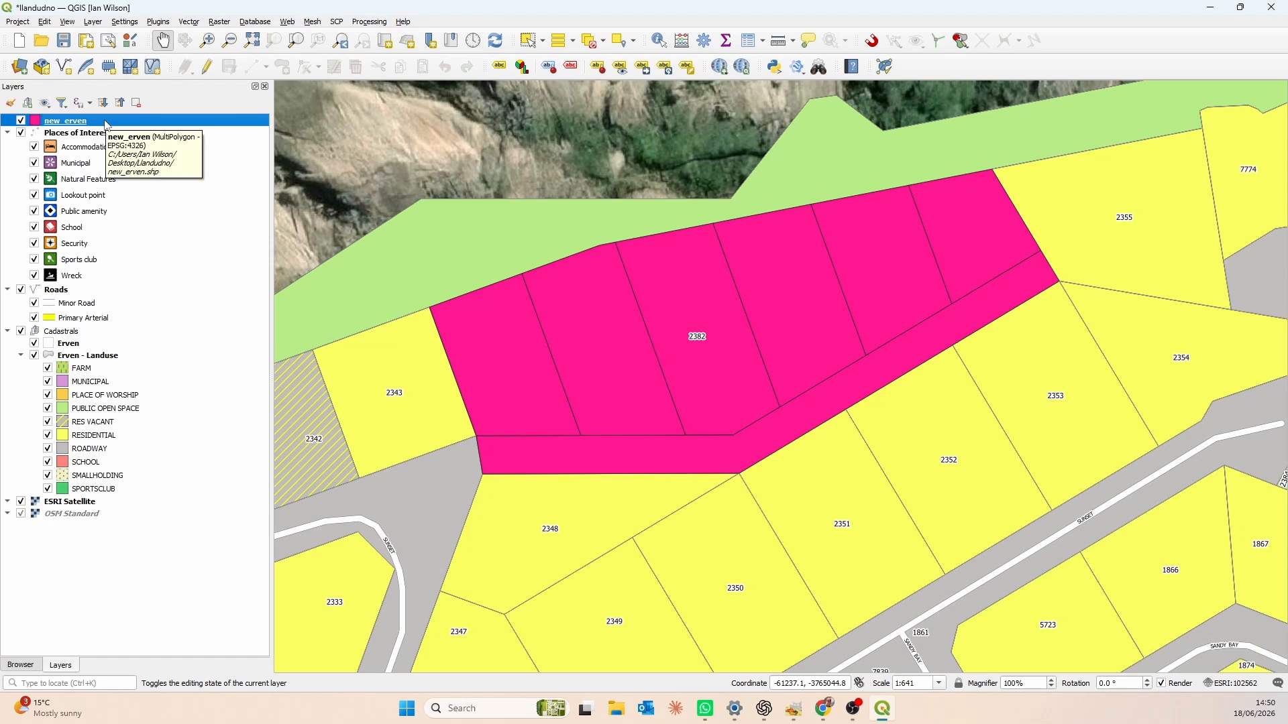
{"action": "right_click", "coordinate": [107, 125]}
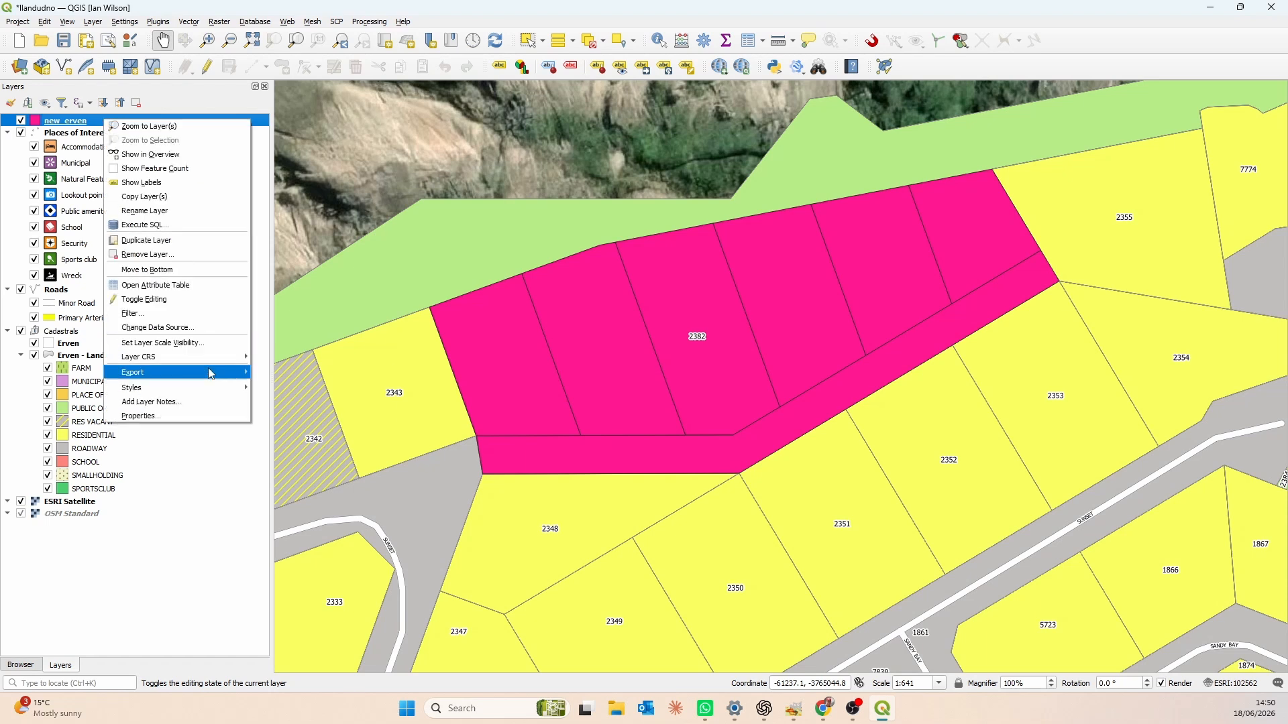
{"action": "mouse_move", "coordinate": [209, 373]}
{"action": "left_click", "coordinate": [356, 377]}
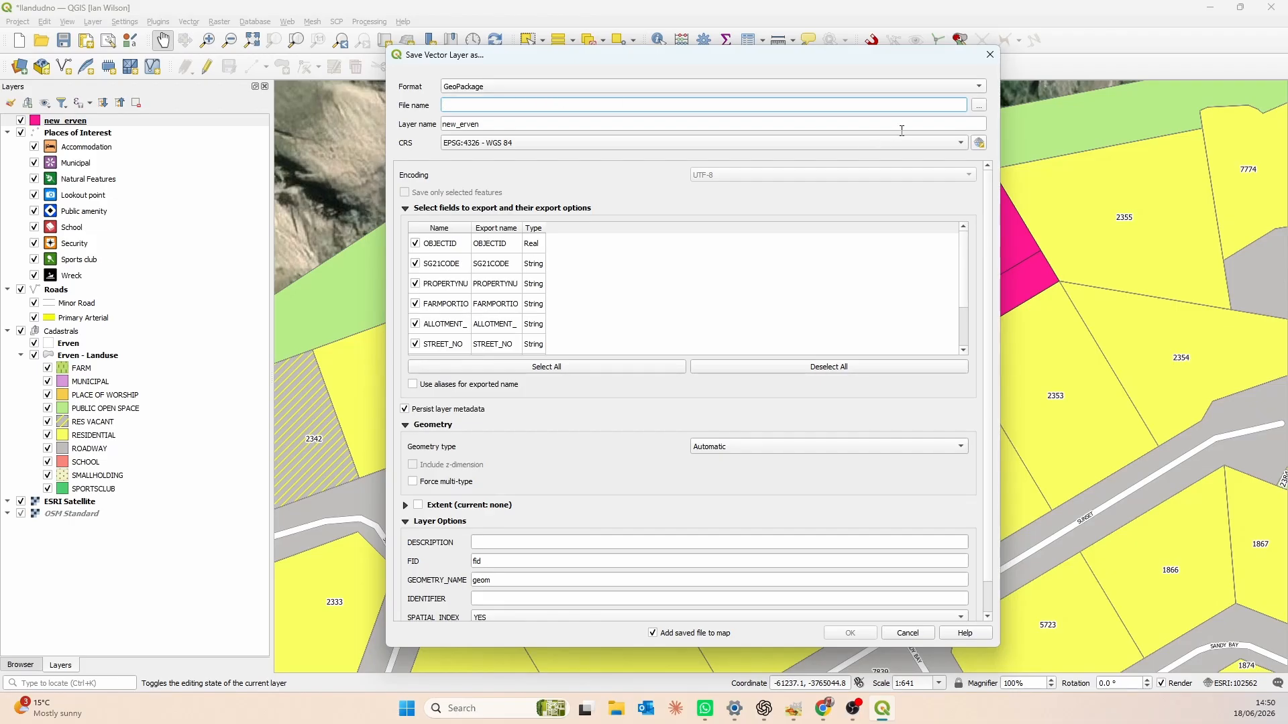
{"action": "left_click", "coordinate": [980, 105]}
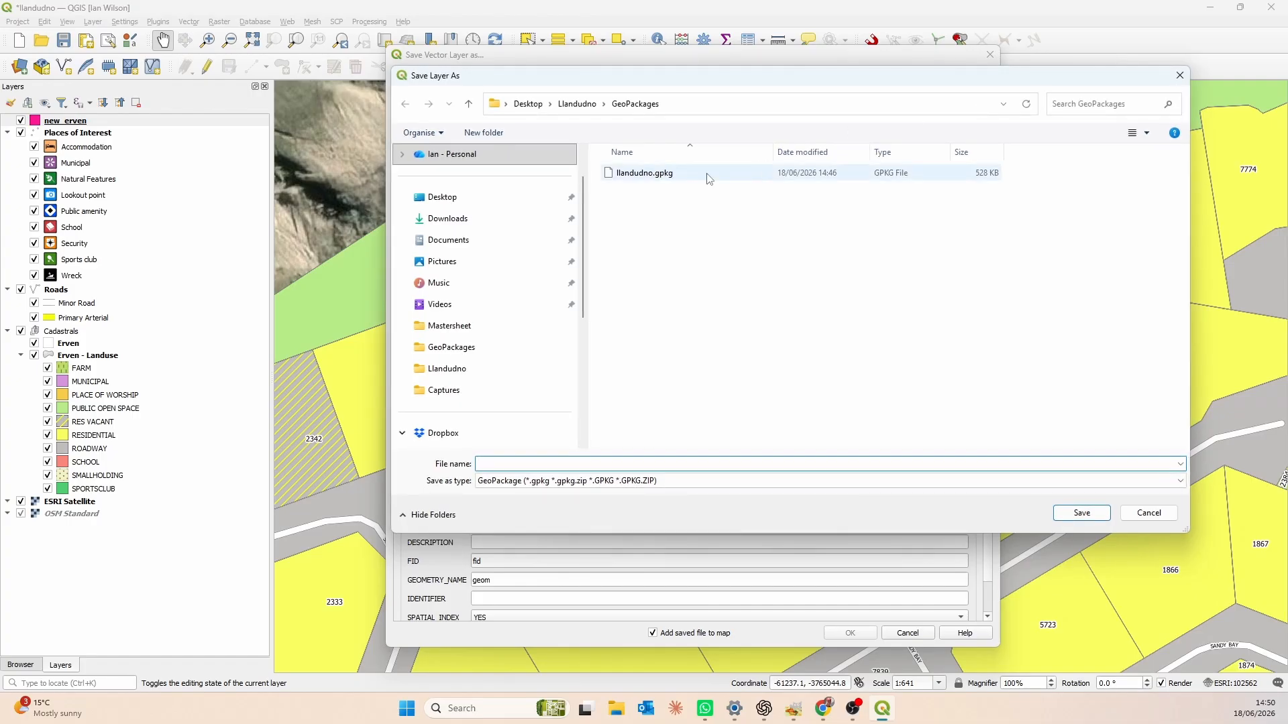
{"action": "left_click", "coordinate": [737, 173]}
{"action": "left_click", "coordinate": [1083, 513]}
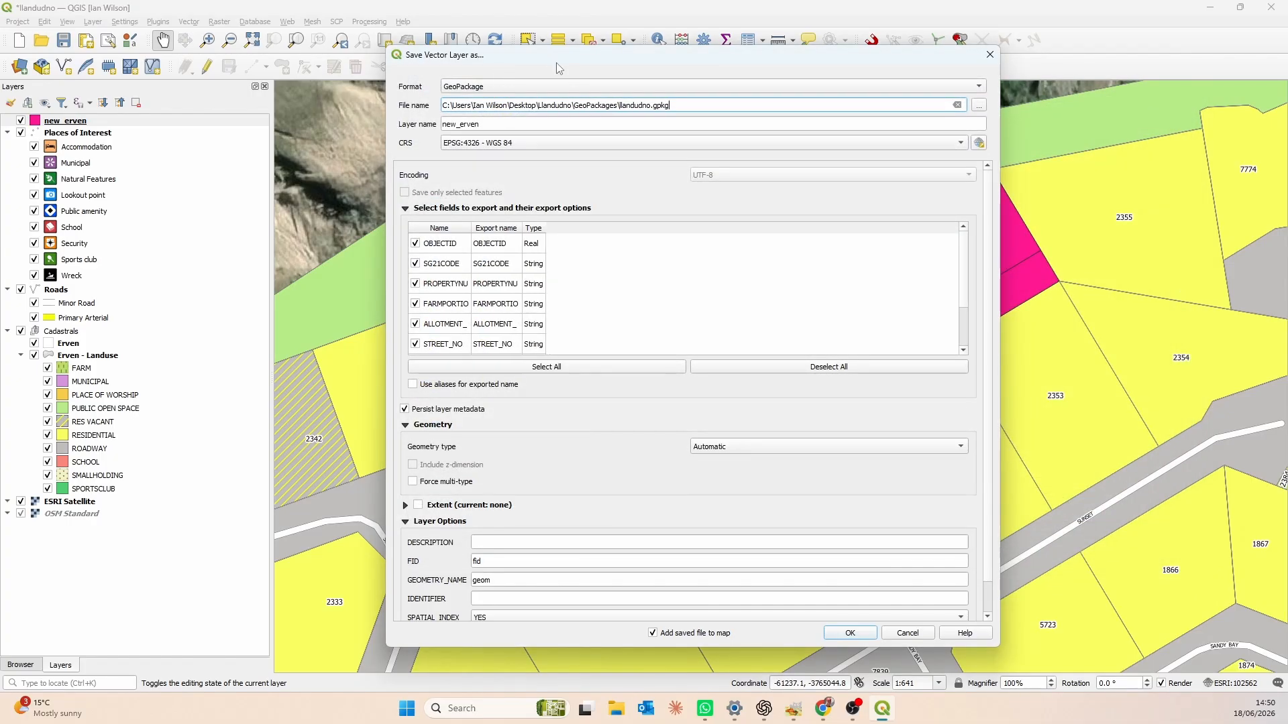
- Set the layer name to erven, turn off adding the saved file to the map, and append the features to that layer
{"action": "left_click_drag", "start_coordinate": [552, 58], "coordinate": [513, 74]}
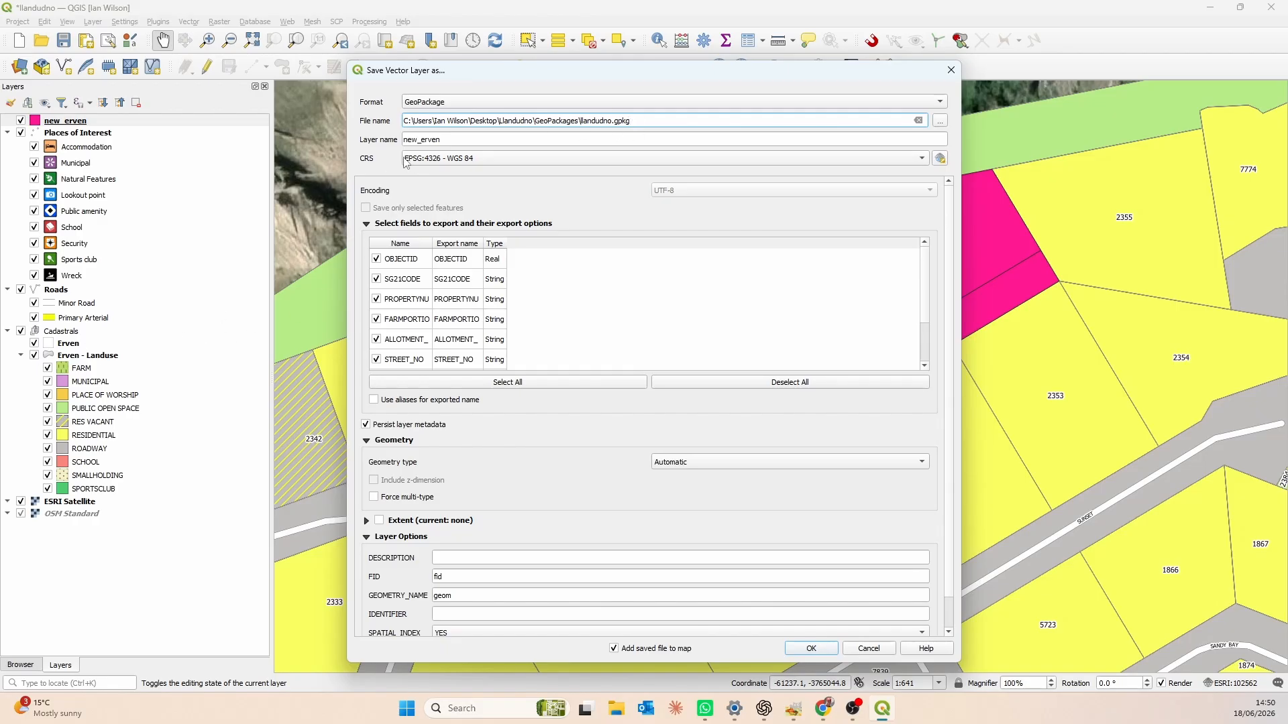
{"action": "left_click_drag", "start_coordinate": [425, 139], "coordinate": [370, 140]}
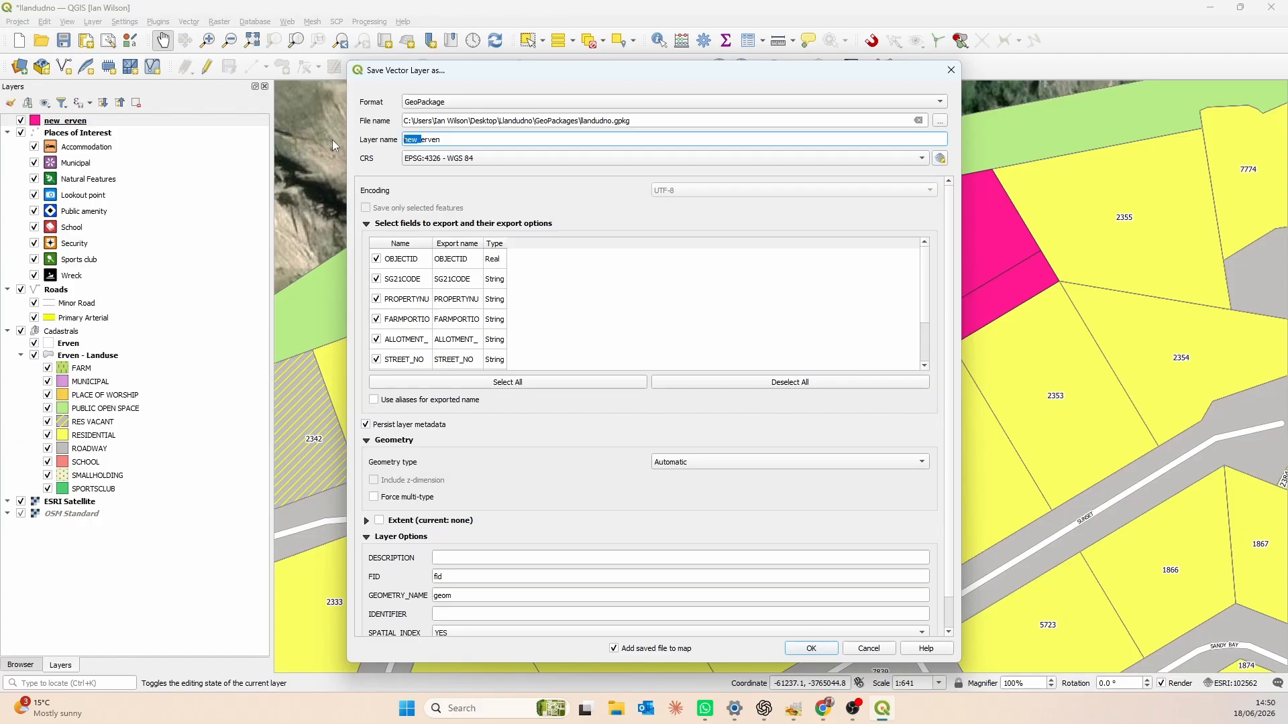
{"action": "key", "text": "BackSpace"}
{"action": "left_click", "coordinate": [613, 648]}
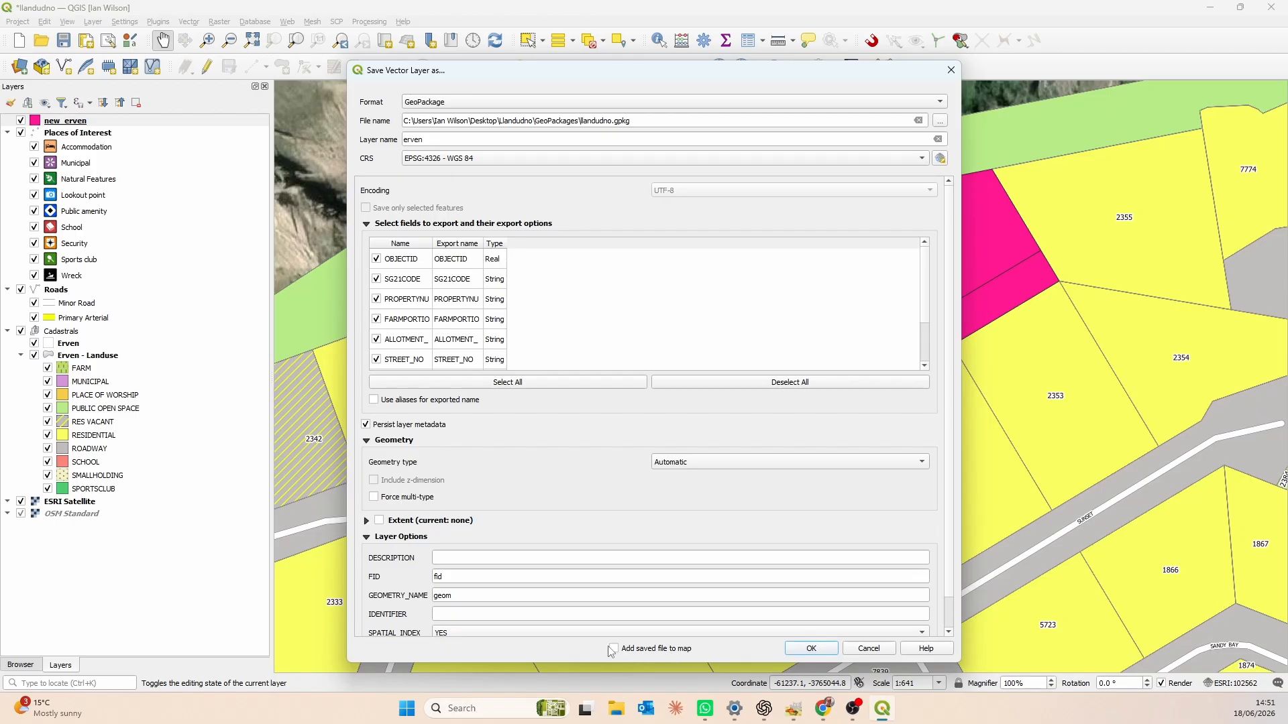
{"action": "left_click", "coordinate": [807, 648]}
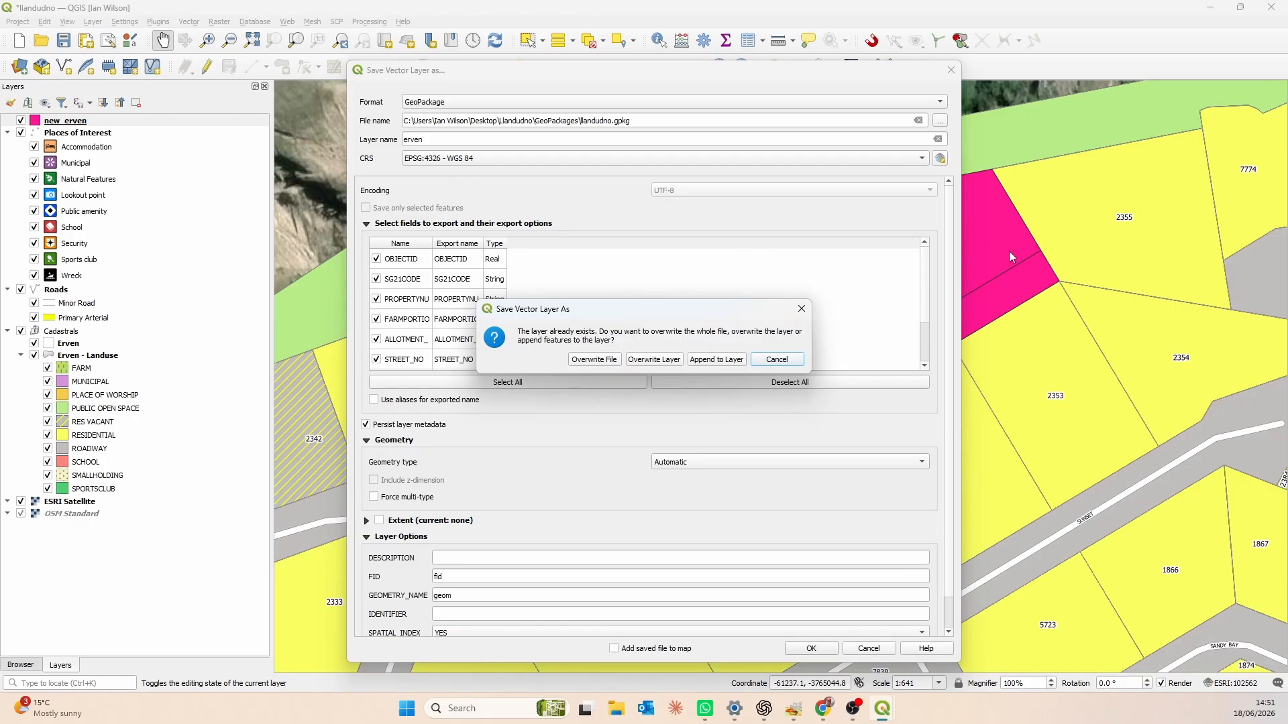
{"action": "left_click", "coordinate": [721, 363]}
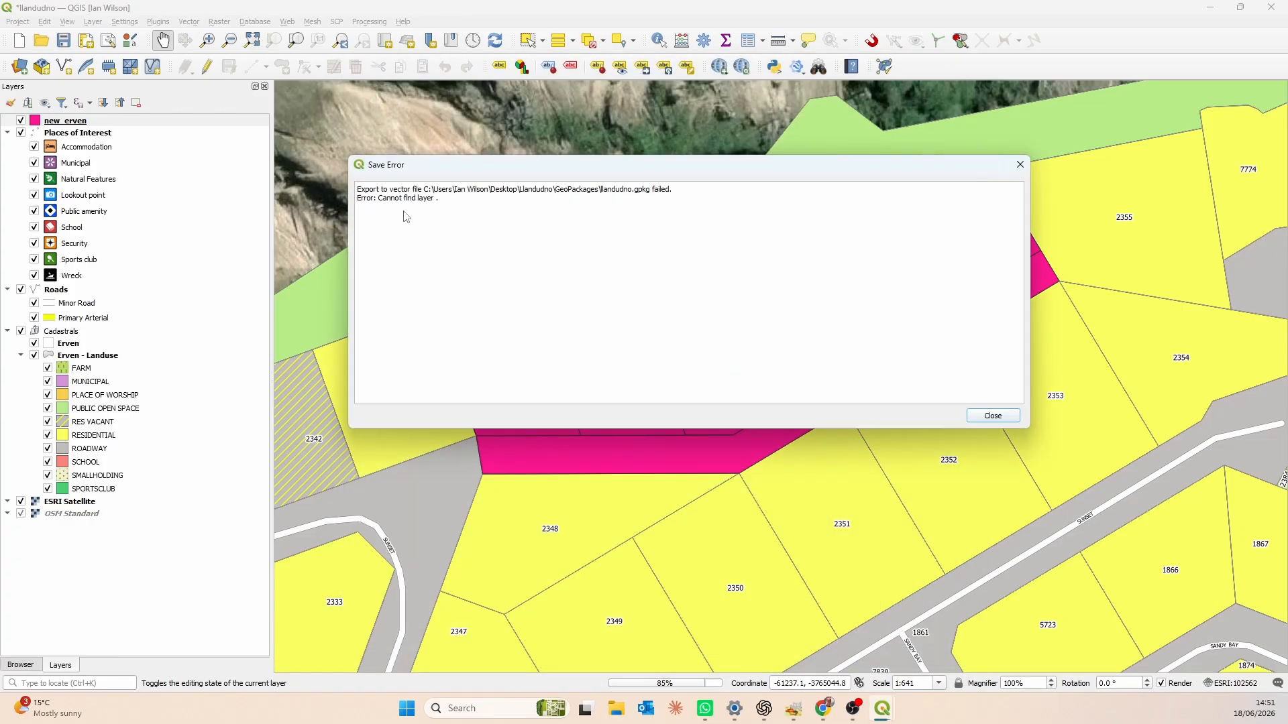
{"action": "left_click_drag", "start_coordinate": [548, 168], "coordinate": [579, 151]}
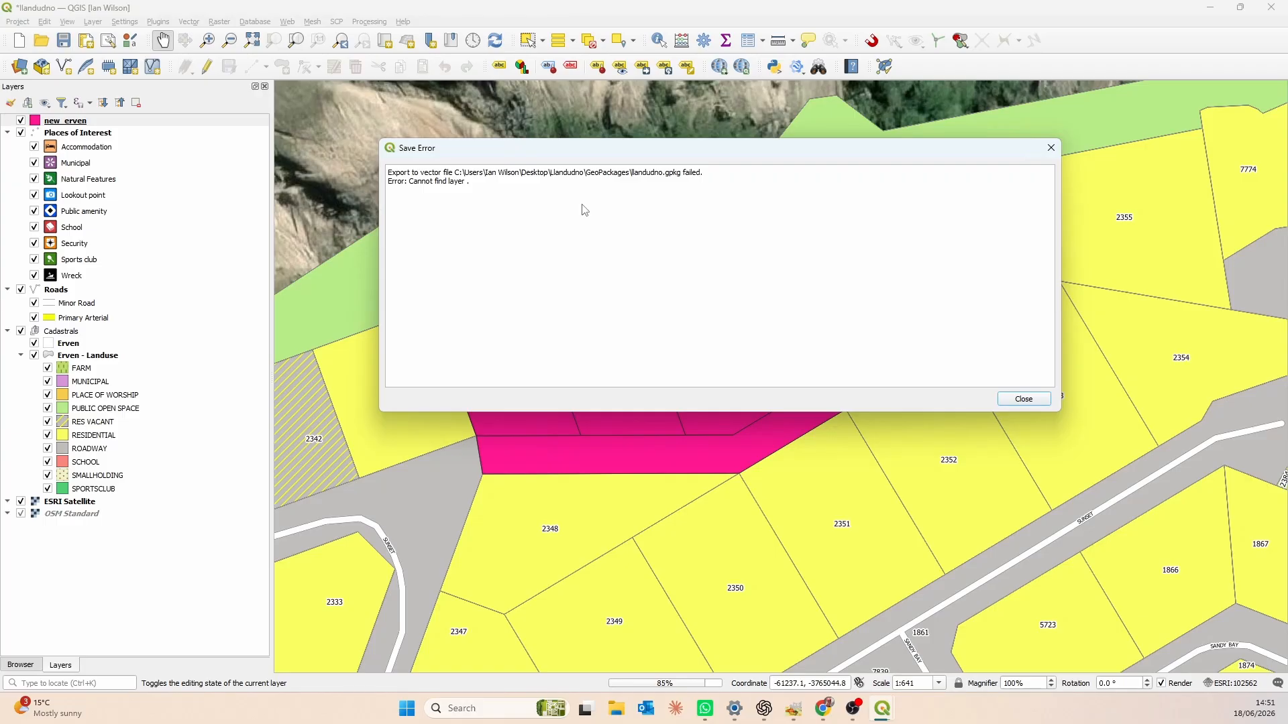
{"action": "left_click", "coordinate": [1024, 400]}
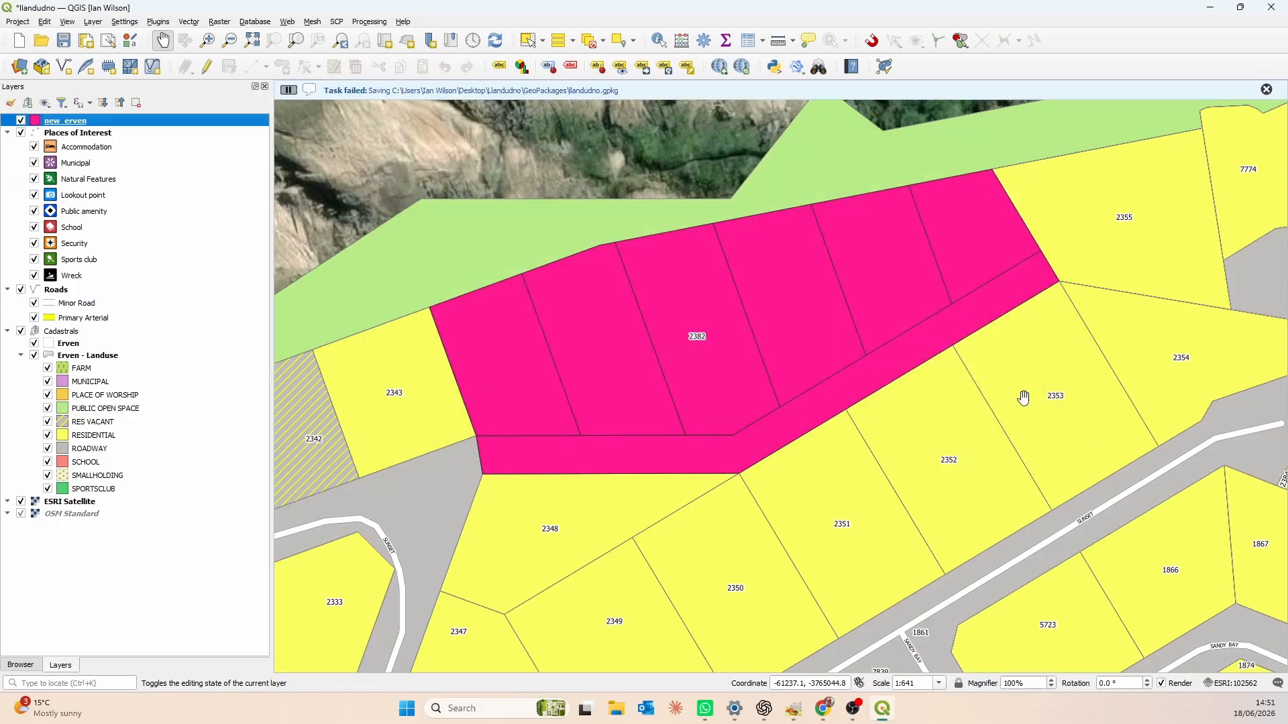
- Hide new_erven and refresh the map, then remove the new_erven layer from the project
{"action": "left_click", "coordinate": [21, 120]}
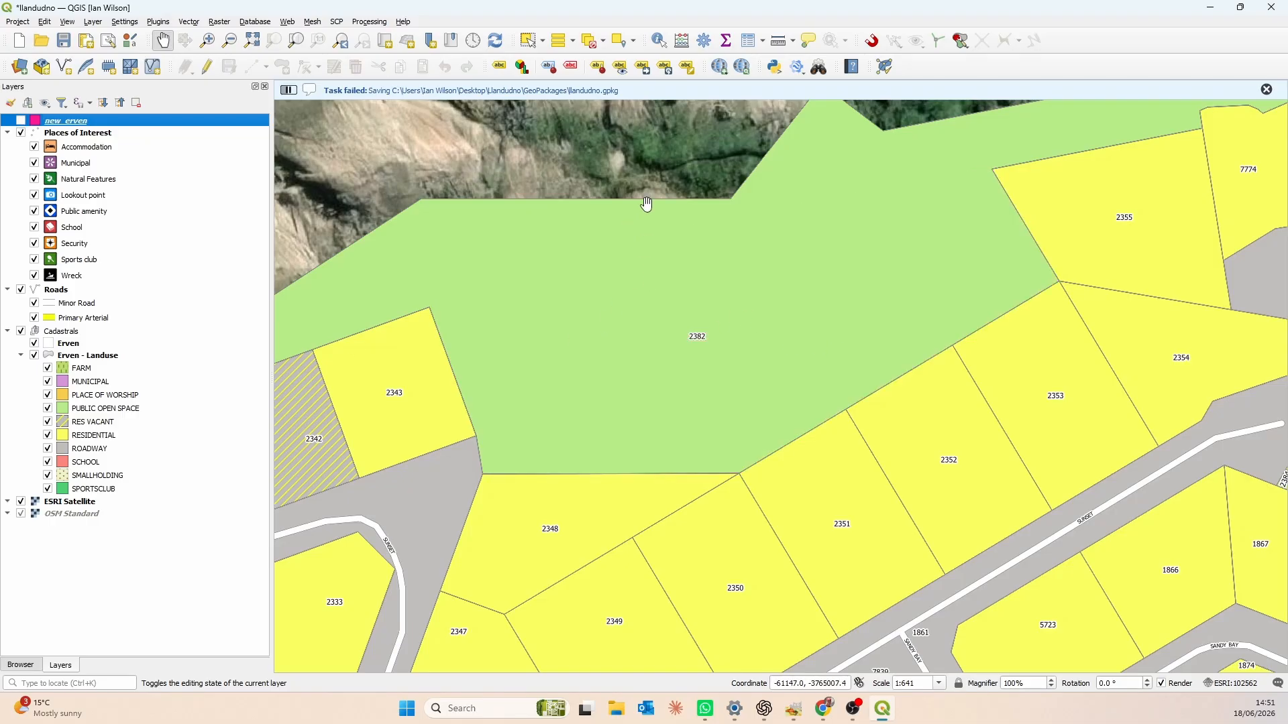
{"action": "left_click", "coordinate": [496, 41]}
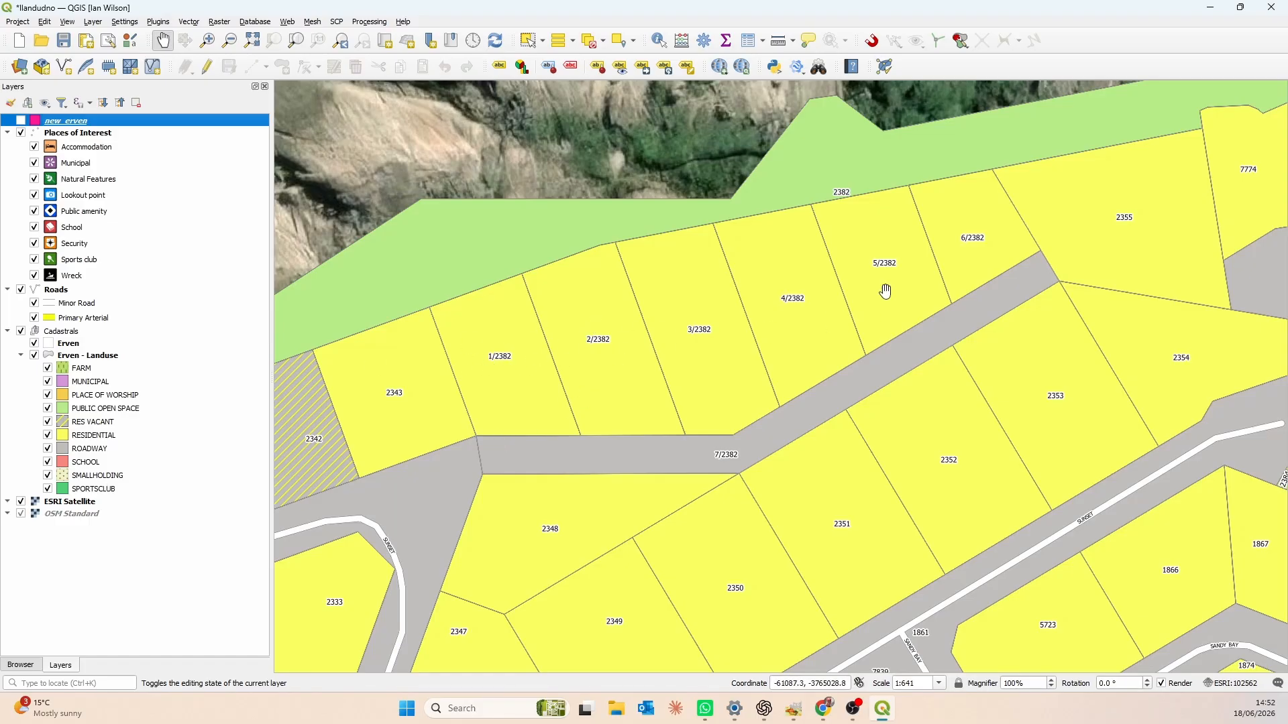
{"action": "right_click", "coordinate": [136, 123]}
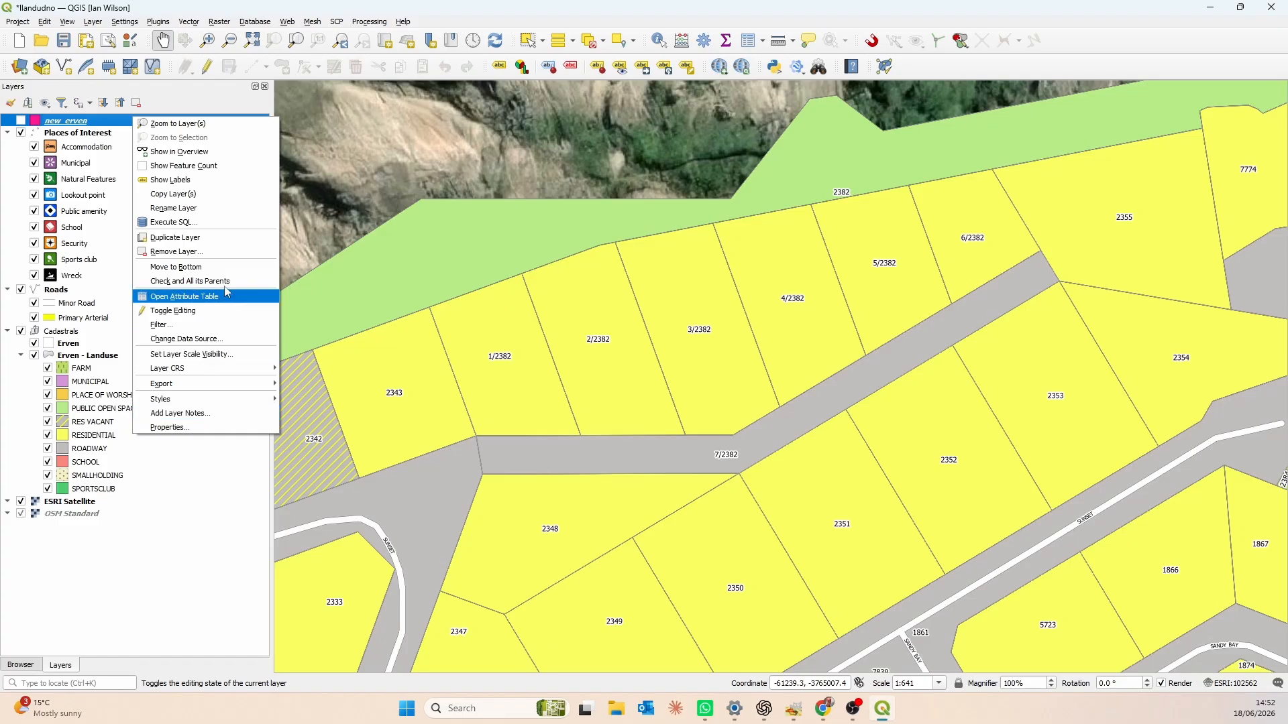
{"action": "left_click", "coordinate": [232, 255]}
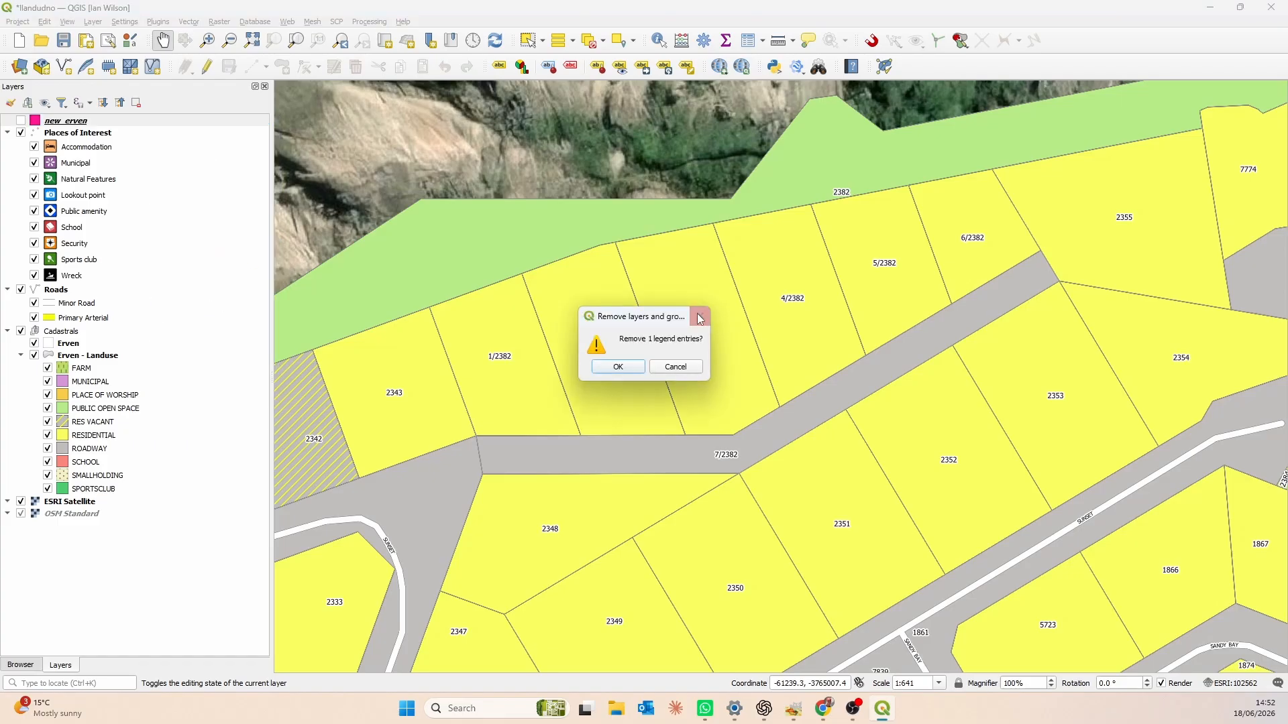
{"action": "left_click", "coordinate": [641, 380]}
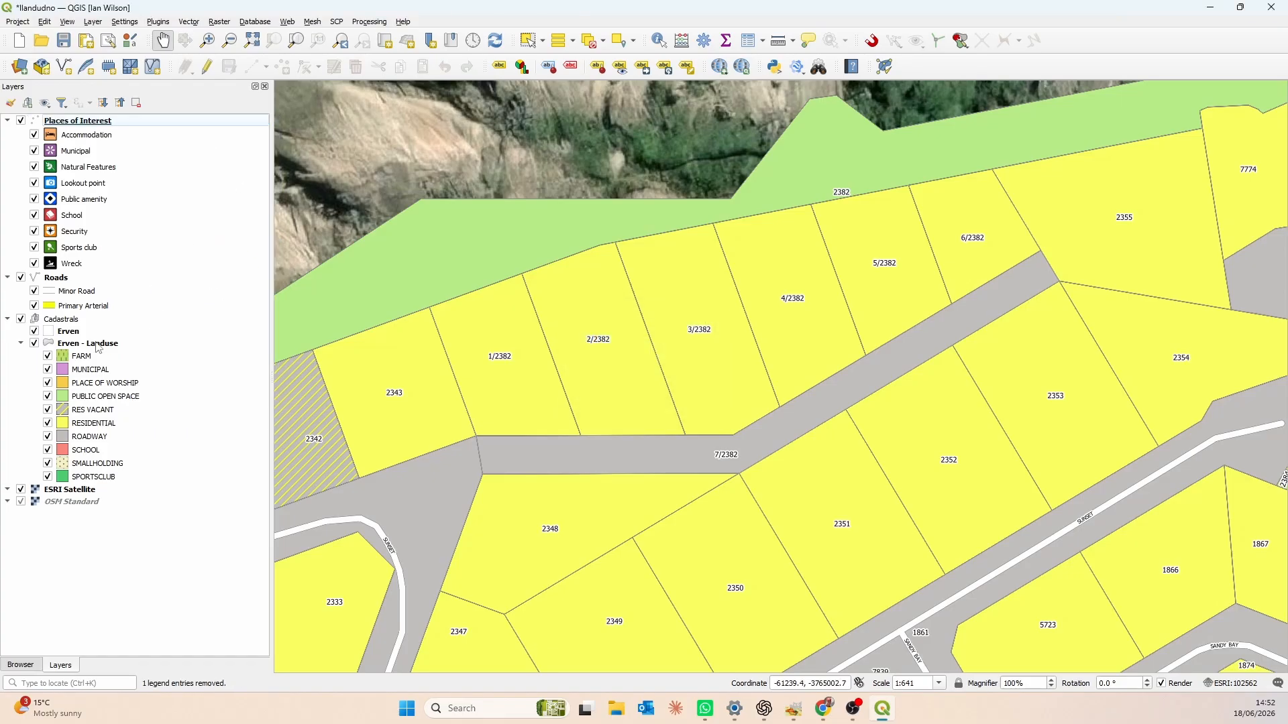
- Select parcel 2382 on the Erven layer with the Select Features tool
{"action": "left_click", "coordinate": [73, 333]}
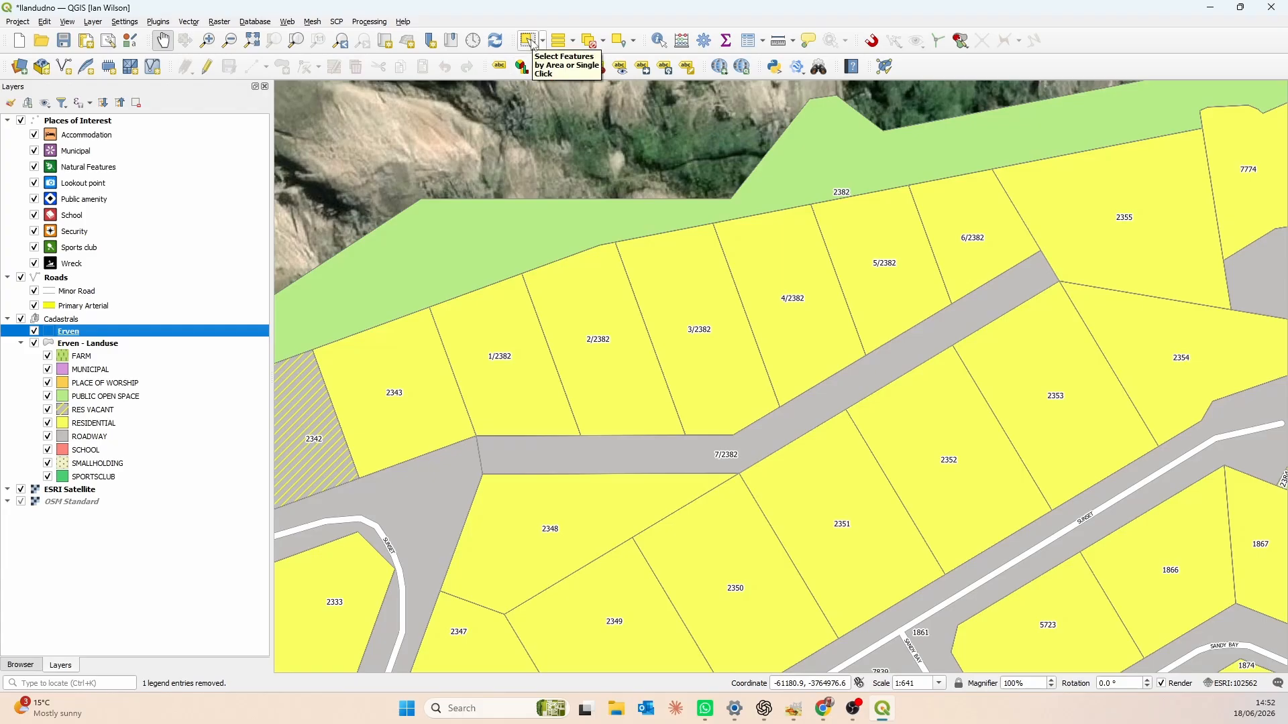
{"action": "left_click", "coordinate": [530, 41]}
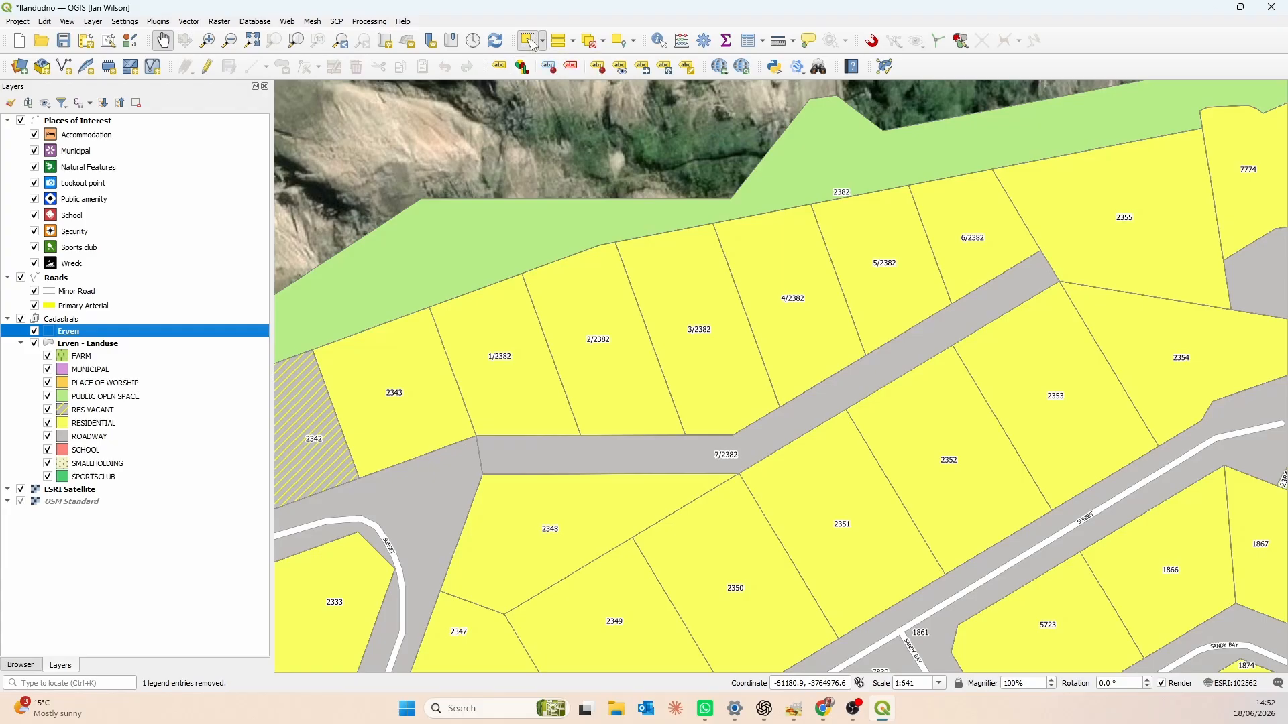
{"action": "left_click", "coordinate": [505, 229]}
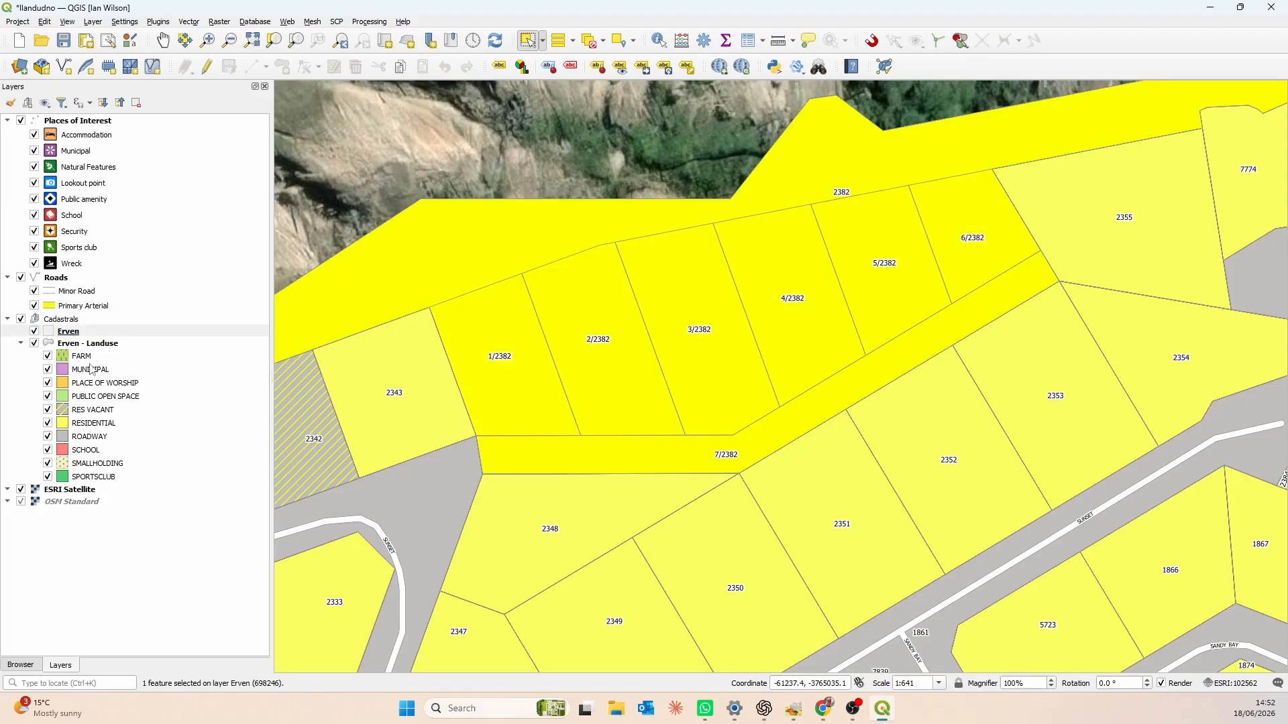
- Hide the Erven - Landuse layer and reselect the large parcel 2382 over the satellite imagery
{"action": "left_click", "coordinate": [34, 344]}
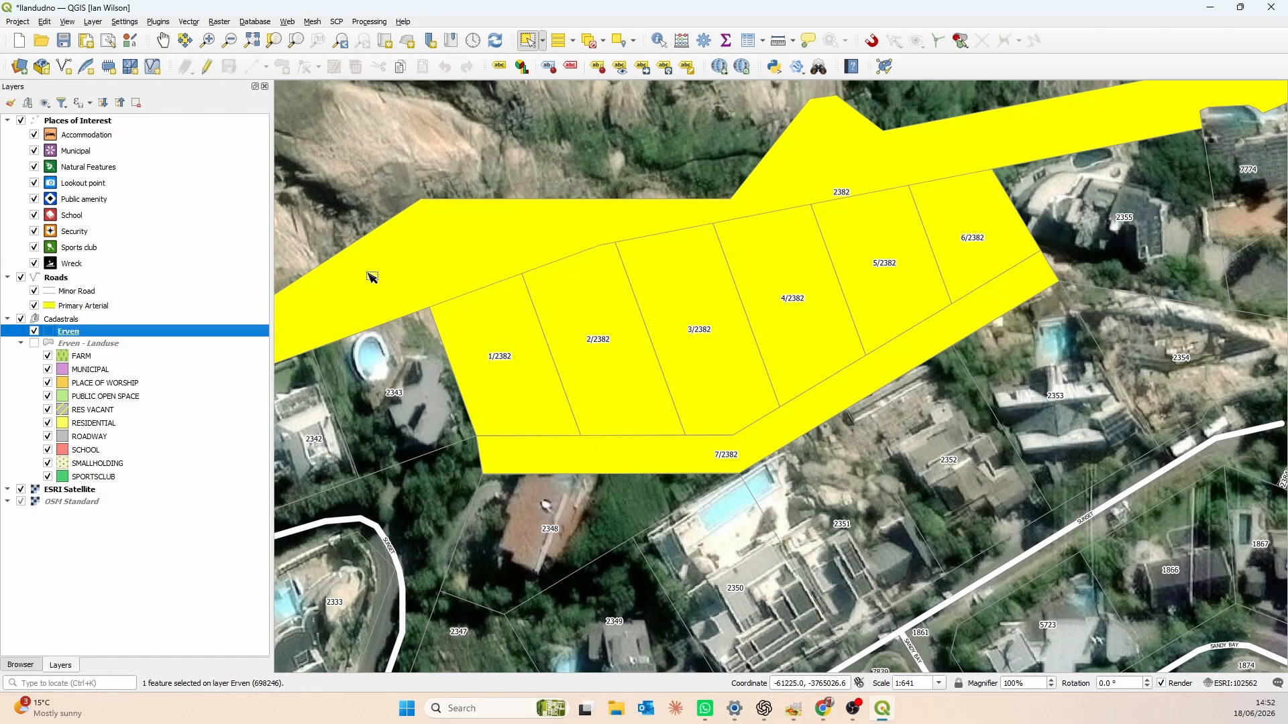
{"action": "left_click", "coordinate": [389, 171]}
{"action": "left_click", "coordinate": [510, 254]}
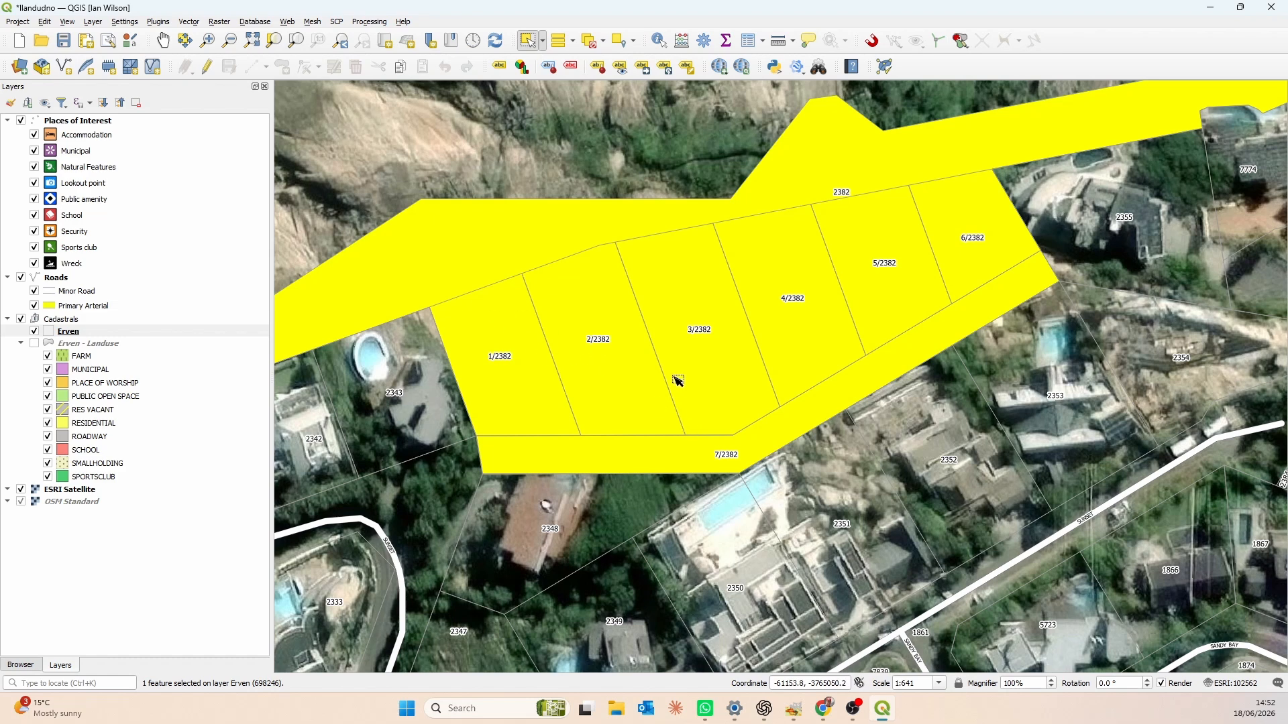
{"action": "left_click", "coordinate": [533, 153]}
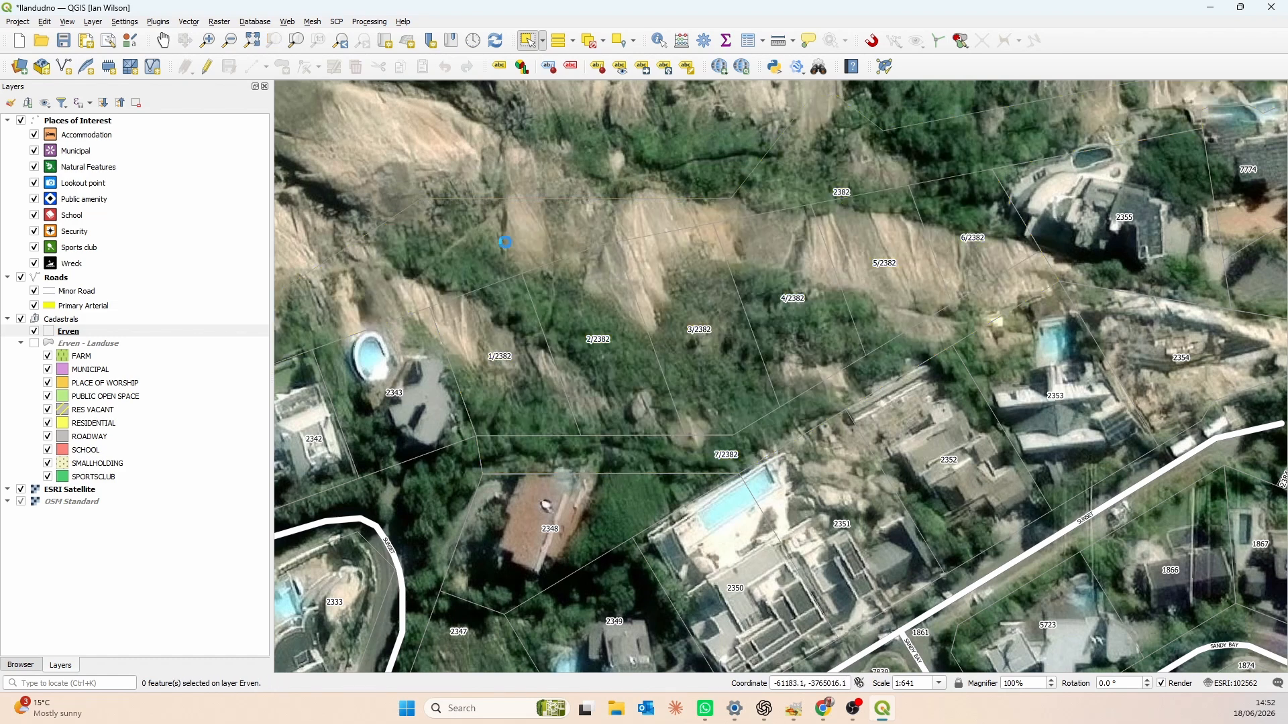
{"action": "left_click", "coordinate": [523, 220]}
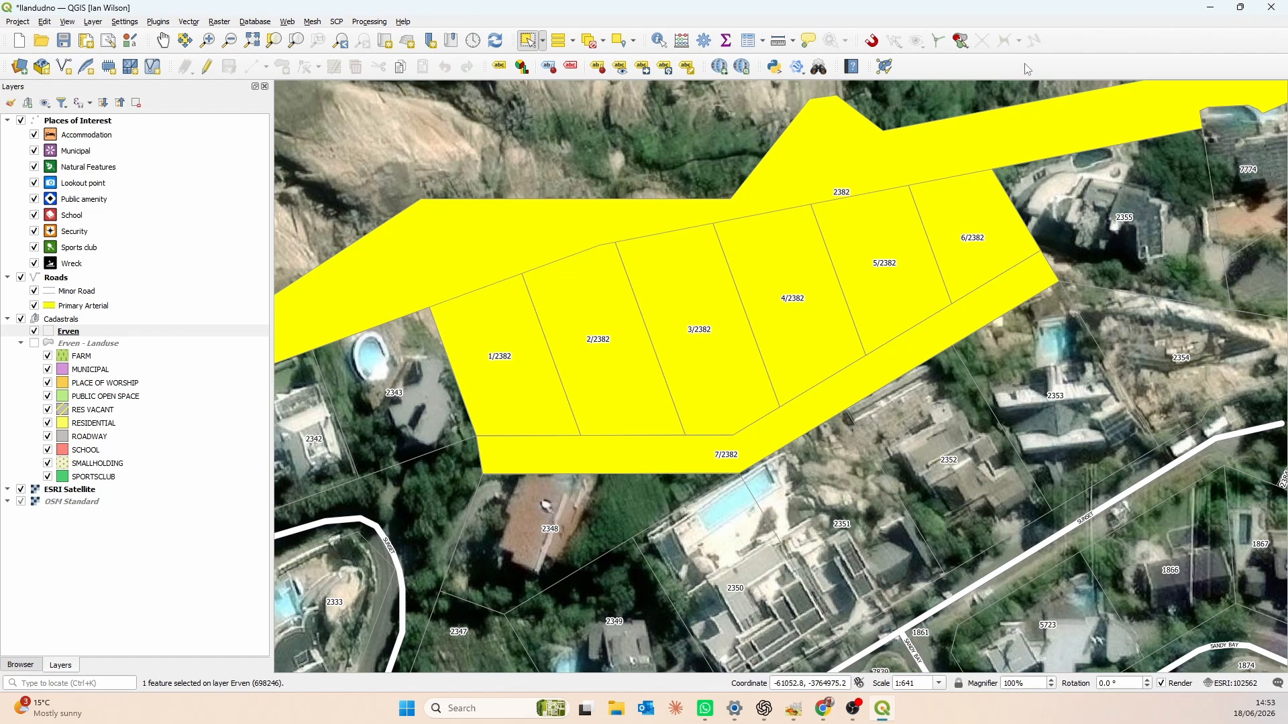
- Show the Advanced Digitizing toolbar
{"action": "right_click", "coordinate": [1104, 45]}
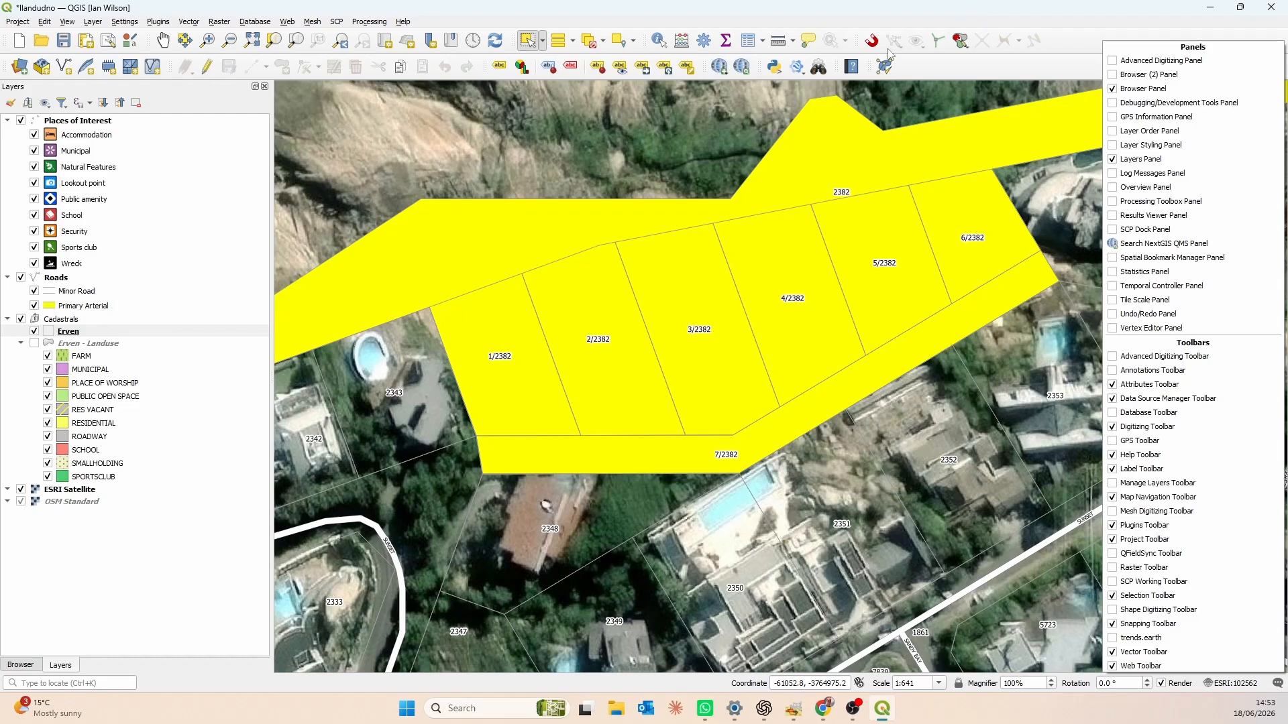
{"action": "left_click", "coordinate": [949, 71]}
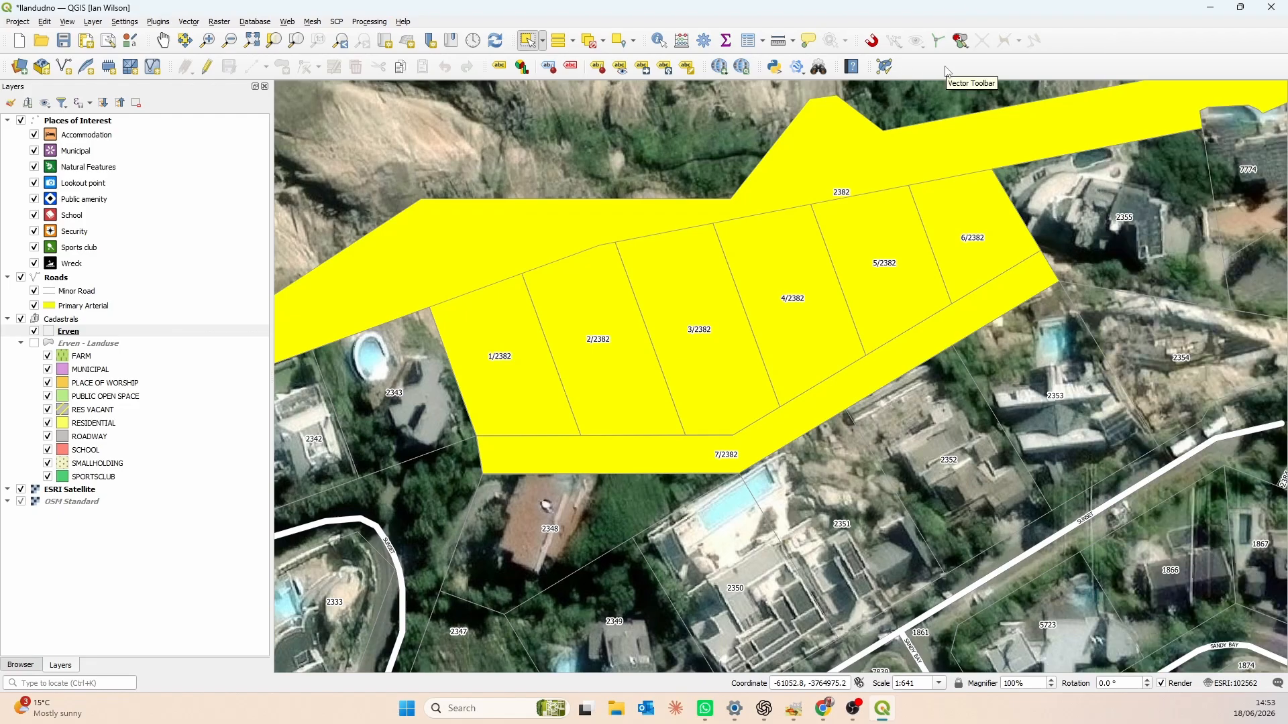
{"action": "right_click", "coordinate": [947, 72]}
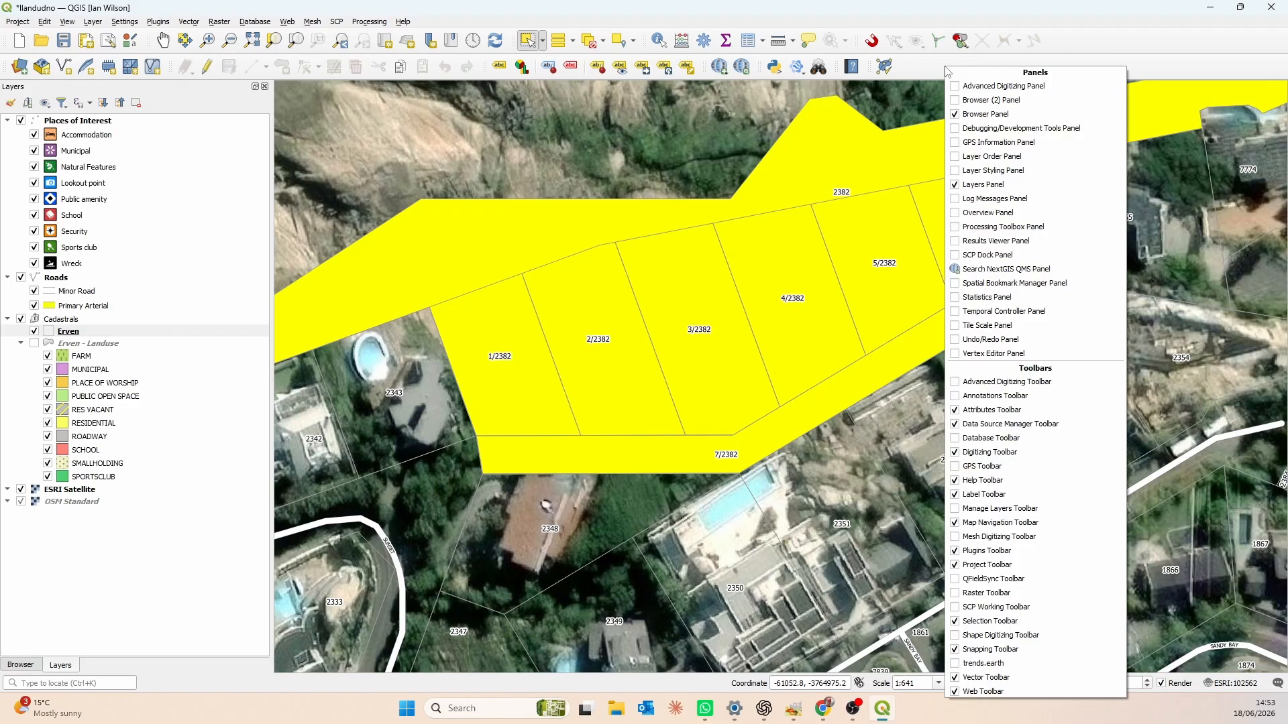
{"action": "left_click", "coordinate": [957, 382]}
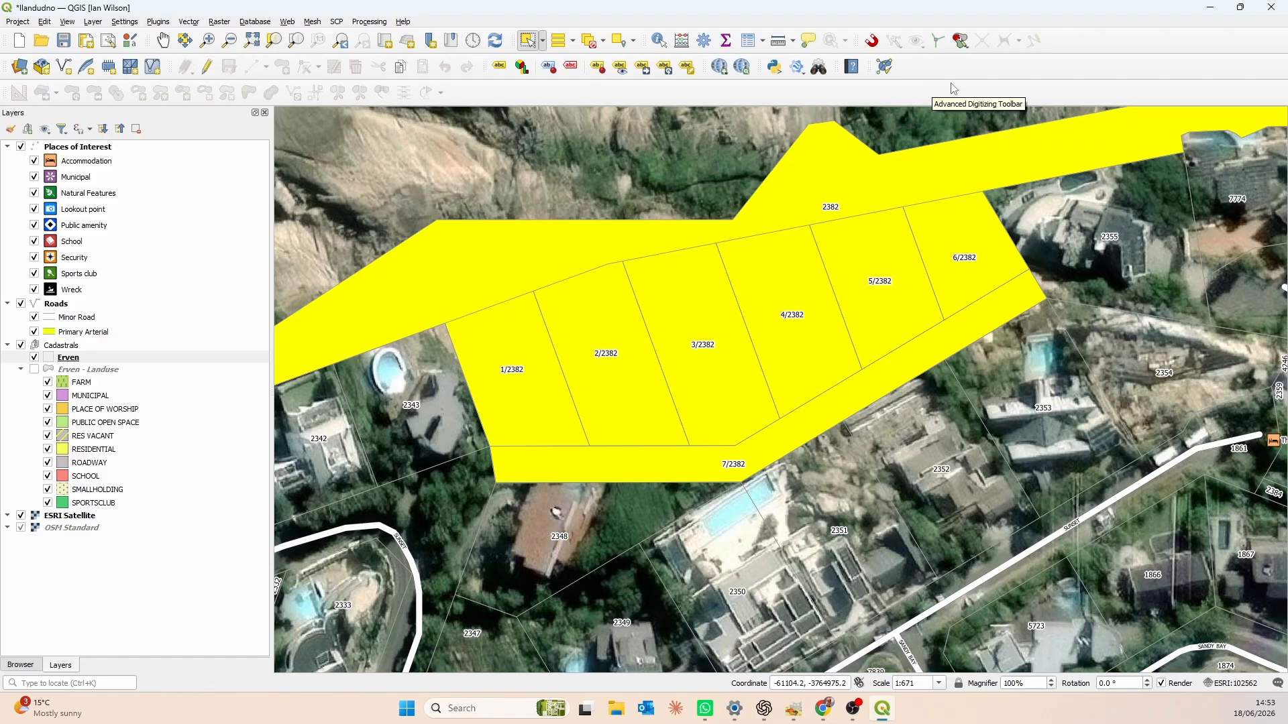
- Enable snapping and limit it to the Erven layer with vertex snapping at a 5 meter tolerance
{"action": "left_click", "coordinate": [872, 42]}
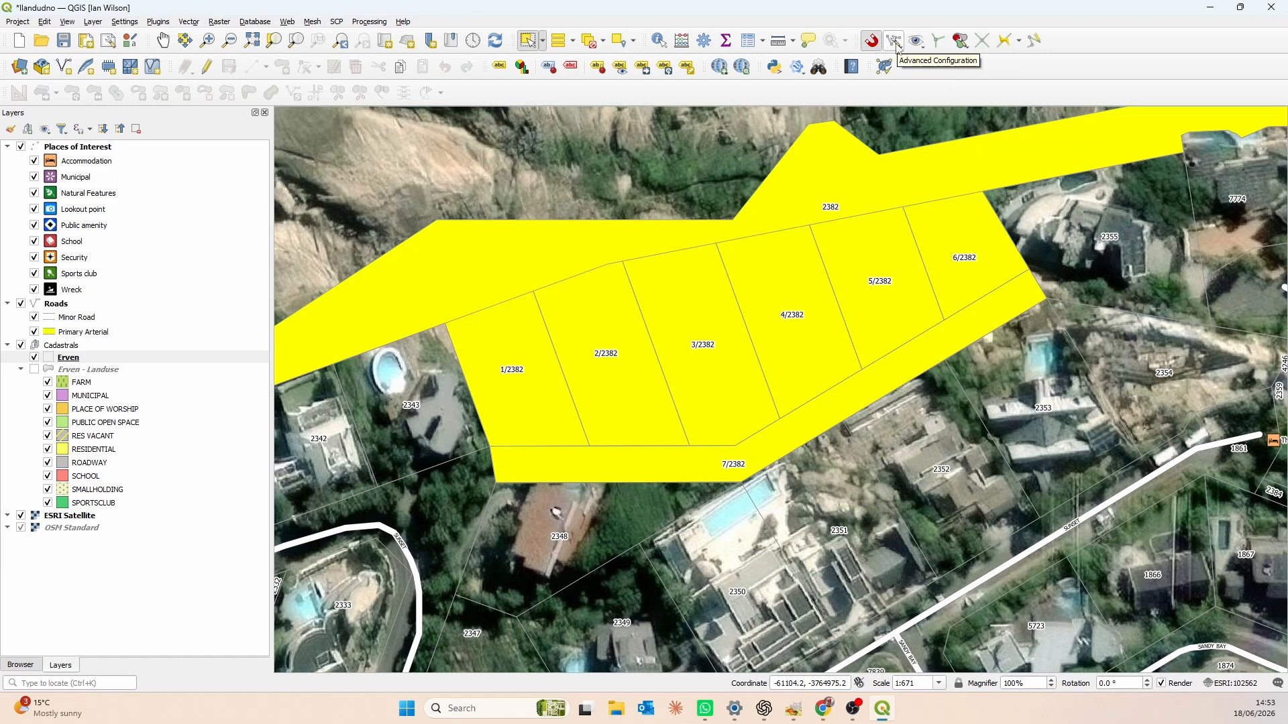
{"action": "left_click", "coordinate": [899, 45]}
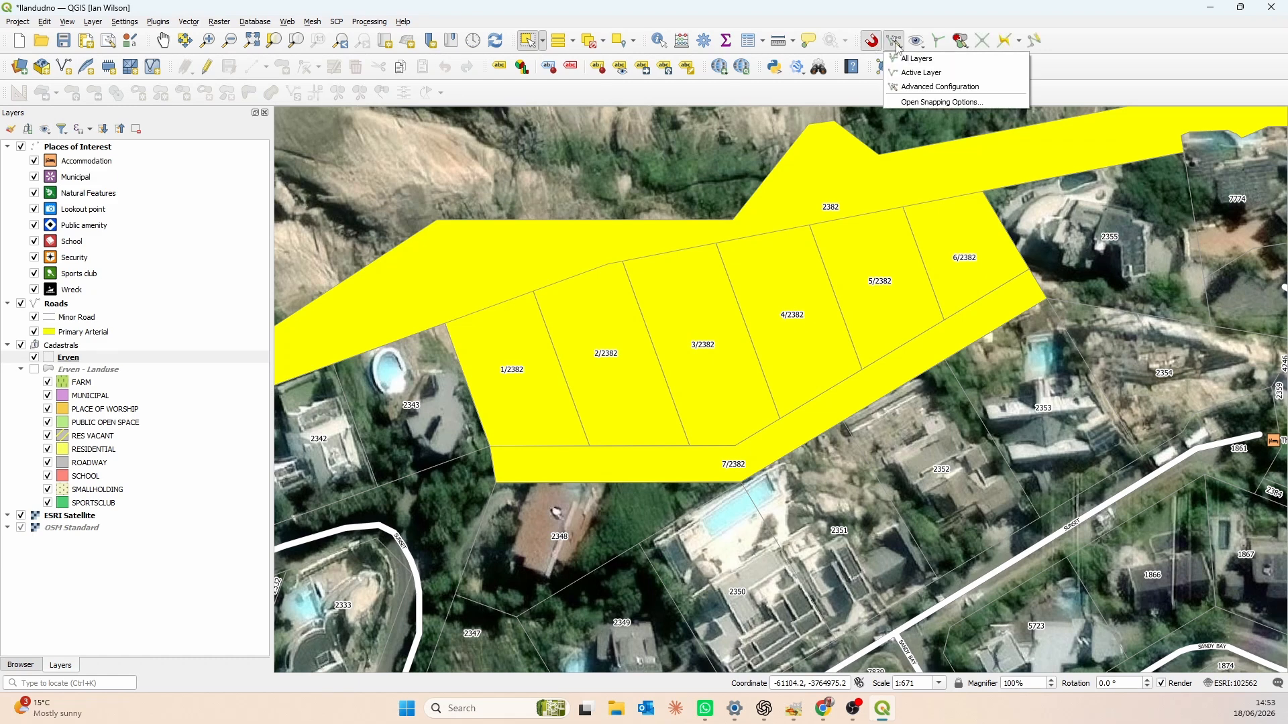
{"action": "left_click", "coordinate": [916, 104]}
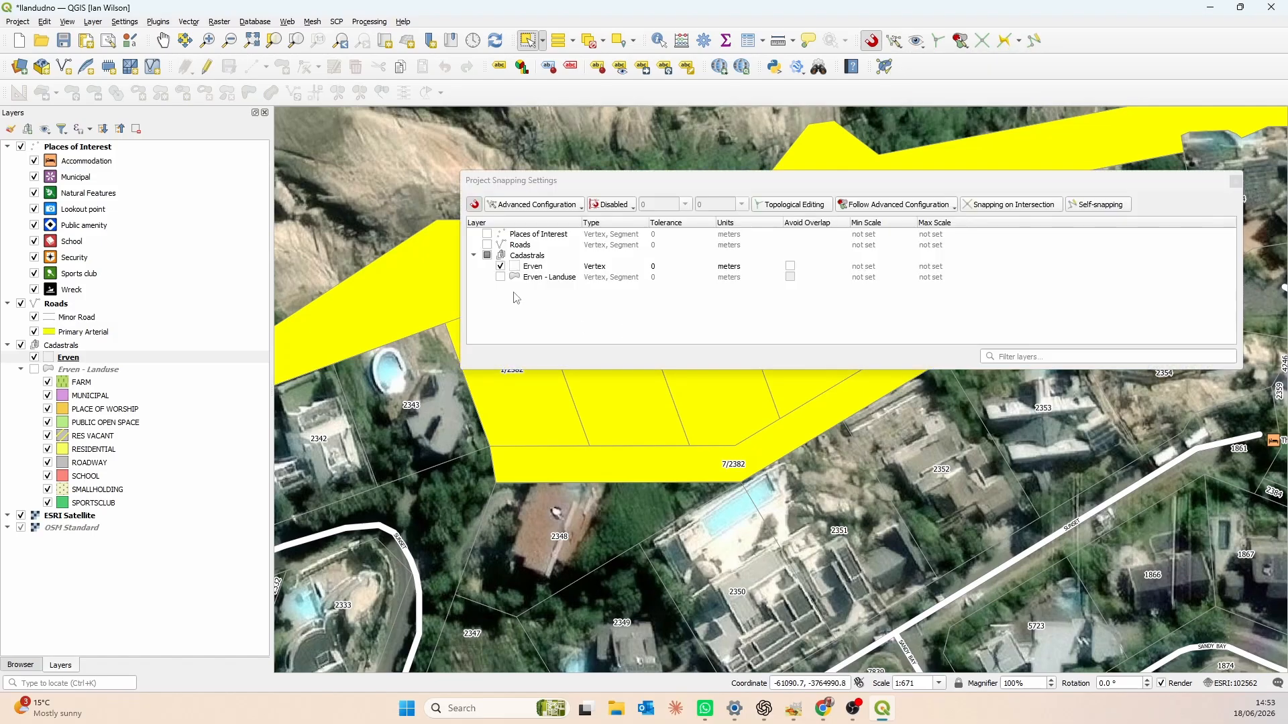
{"action": "left_click", "coordinate": [501, 266]}
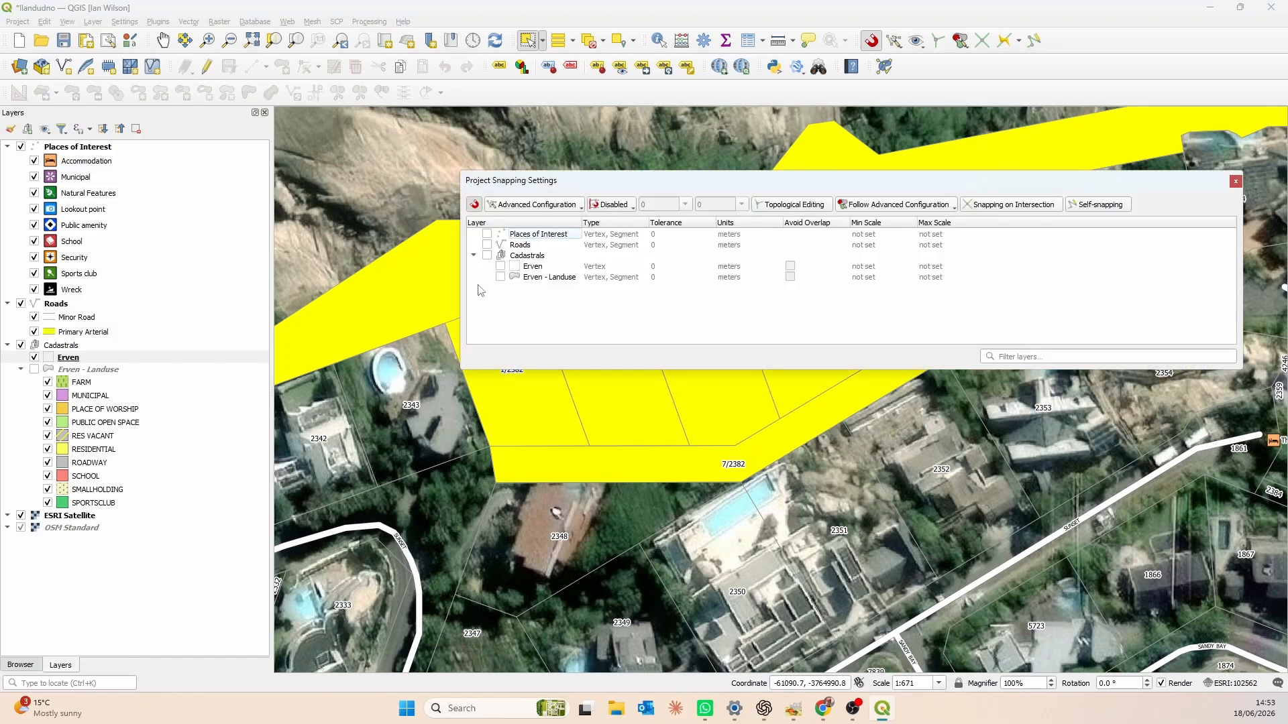
{"action": "left_click_drag", "start_coordinate": [611, 185], "coordinate": [530, 201]}
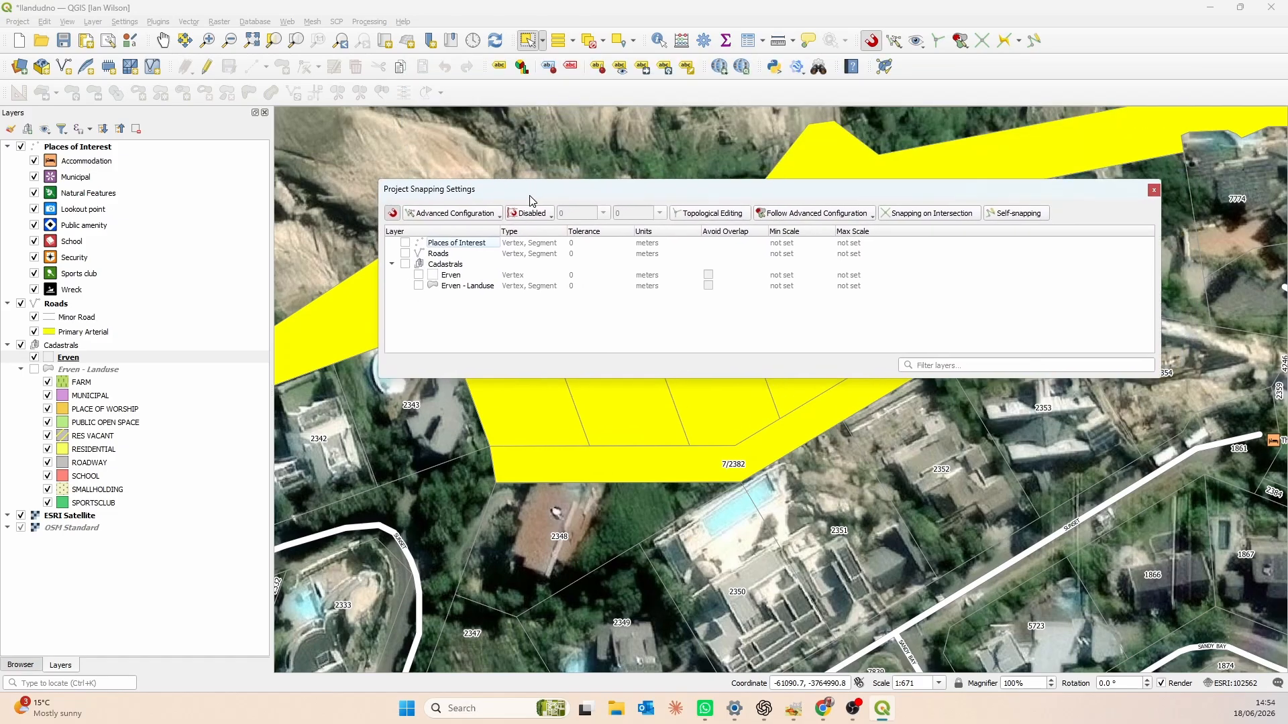
{"action": "left_click", "coordinate": [419, 275]}
{"action": "double_click", "coordinate": [578, 275]}
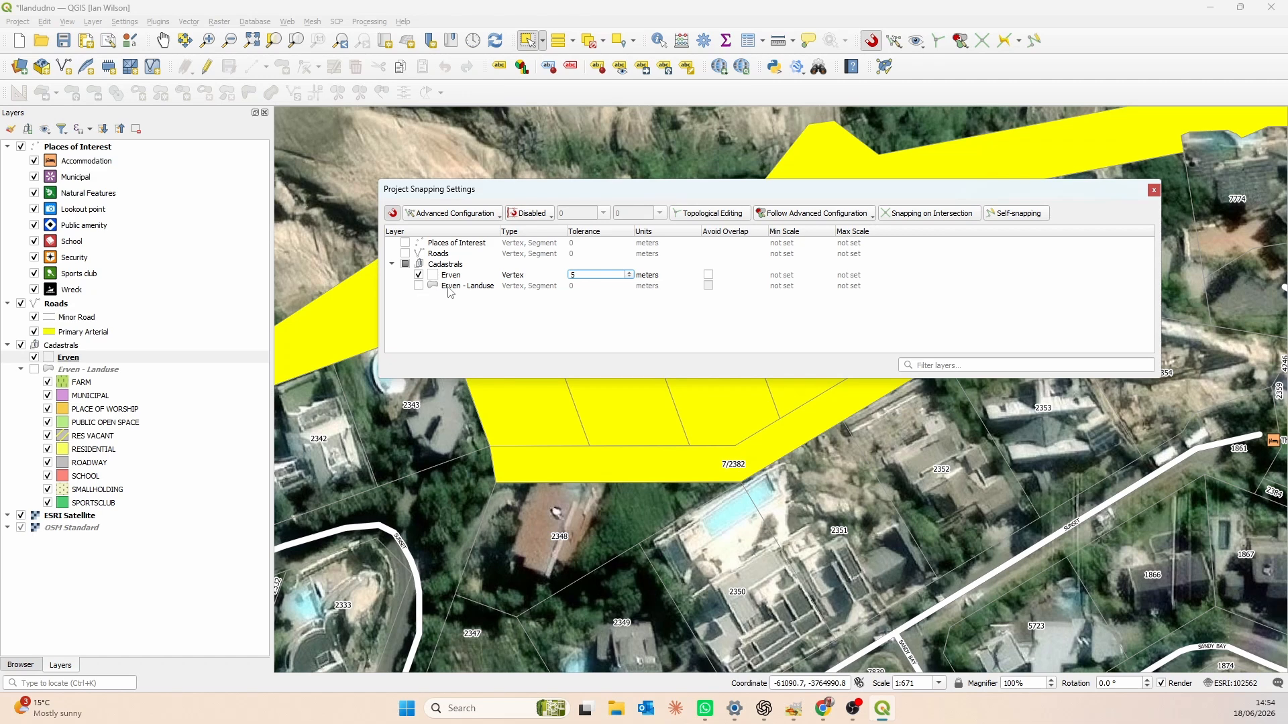
{"action": "key", "text": "Return"}
{"action": "left_click", "coordinate": [1153, 191]}
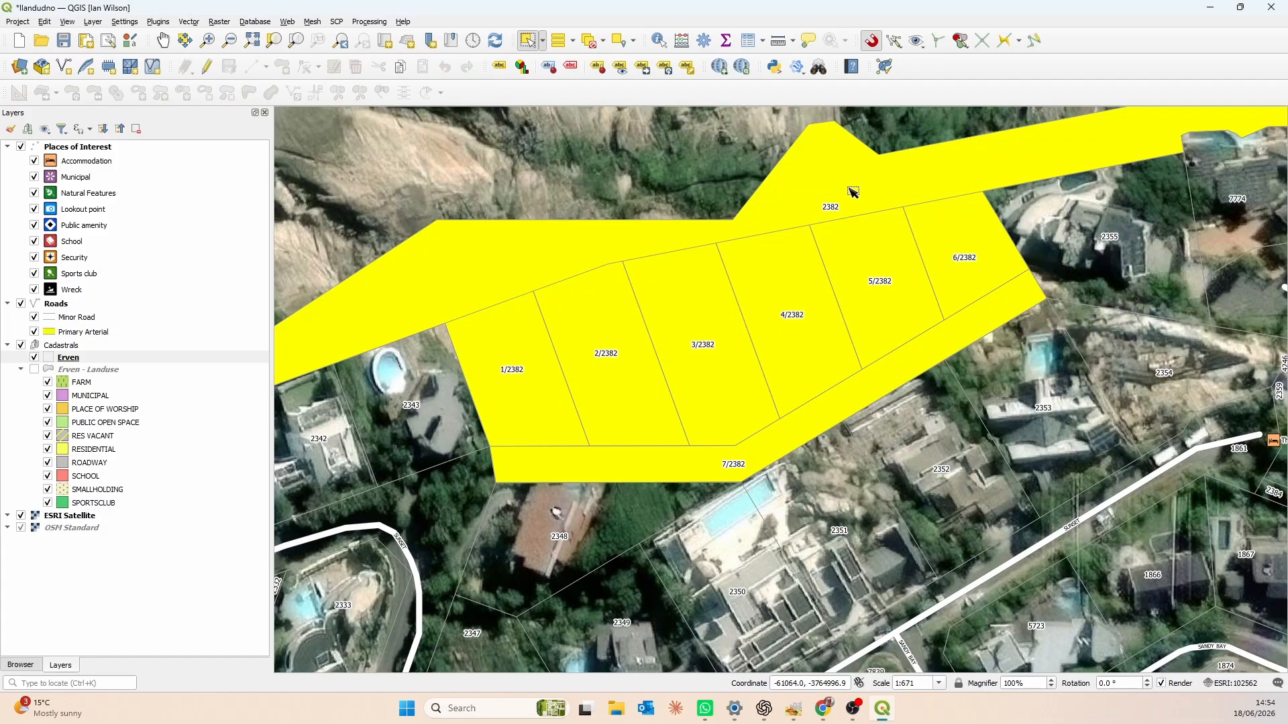
- Check the data sources of the Erven and Erven - Landuse layers, then start editing the Erven layer
{"action": "left_click", "coordinate": [79, 371]}
{"action": "left_click", "coordinate": [93, 358]}
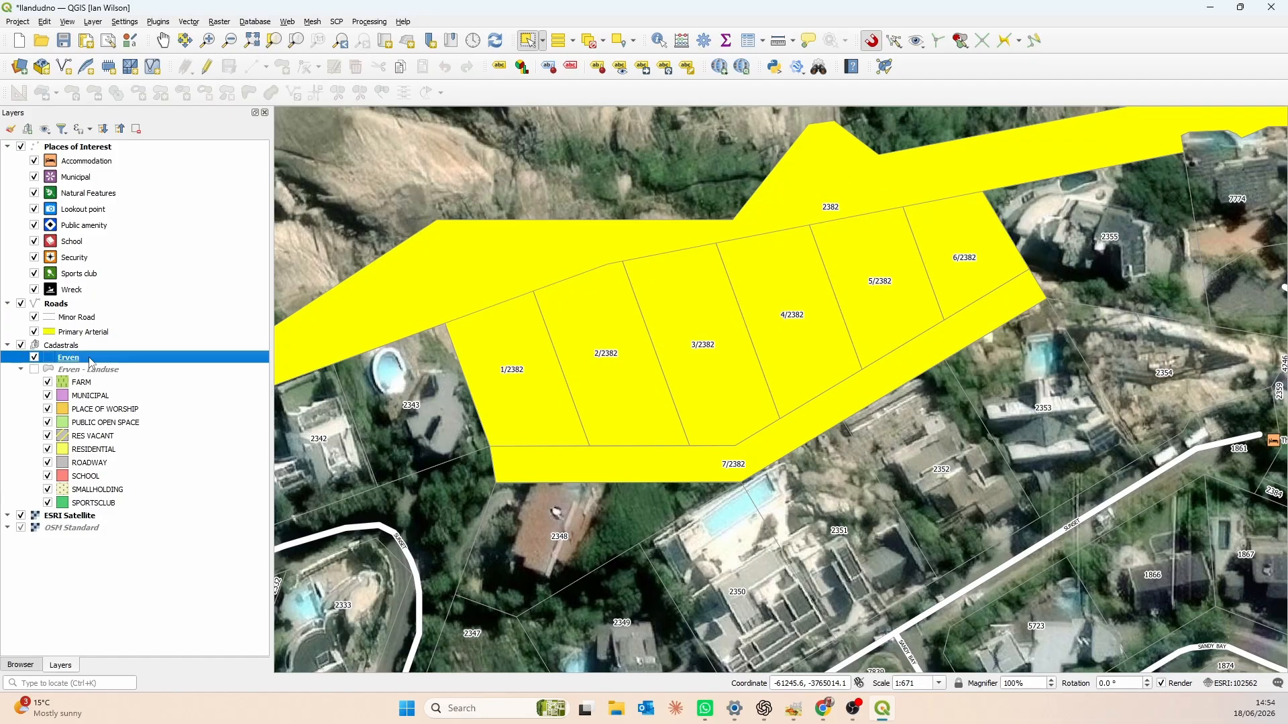
{"action": "left_click", "coordinate": [93, 371]}
{"action": "left_click", "coordinate": [92, 360]}
{"action": "left_click", "coordinate": [93, 371]}
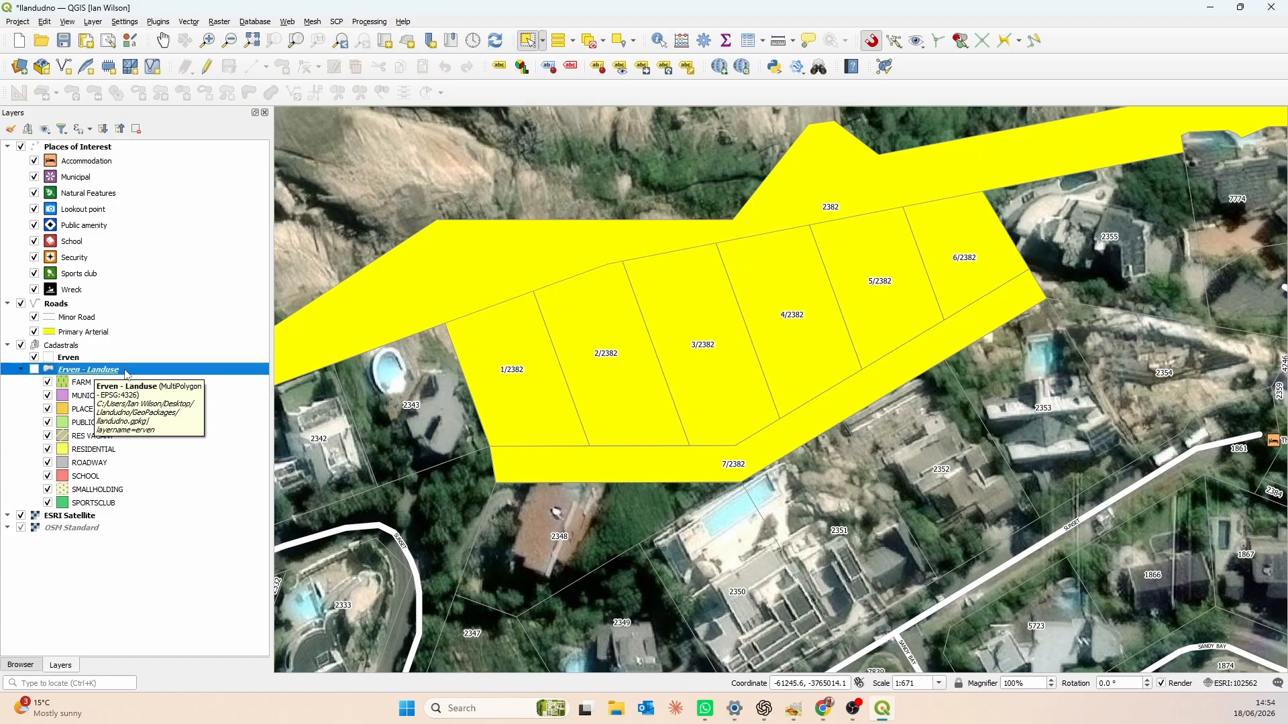
{"action": "left_click", "coordinate": [91, 357]}
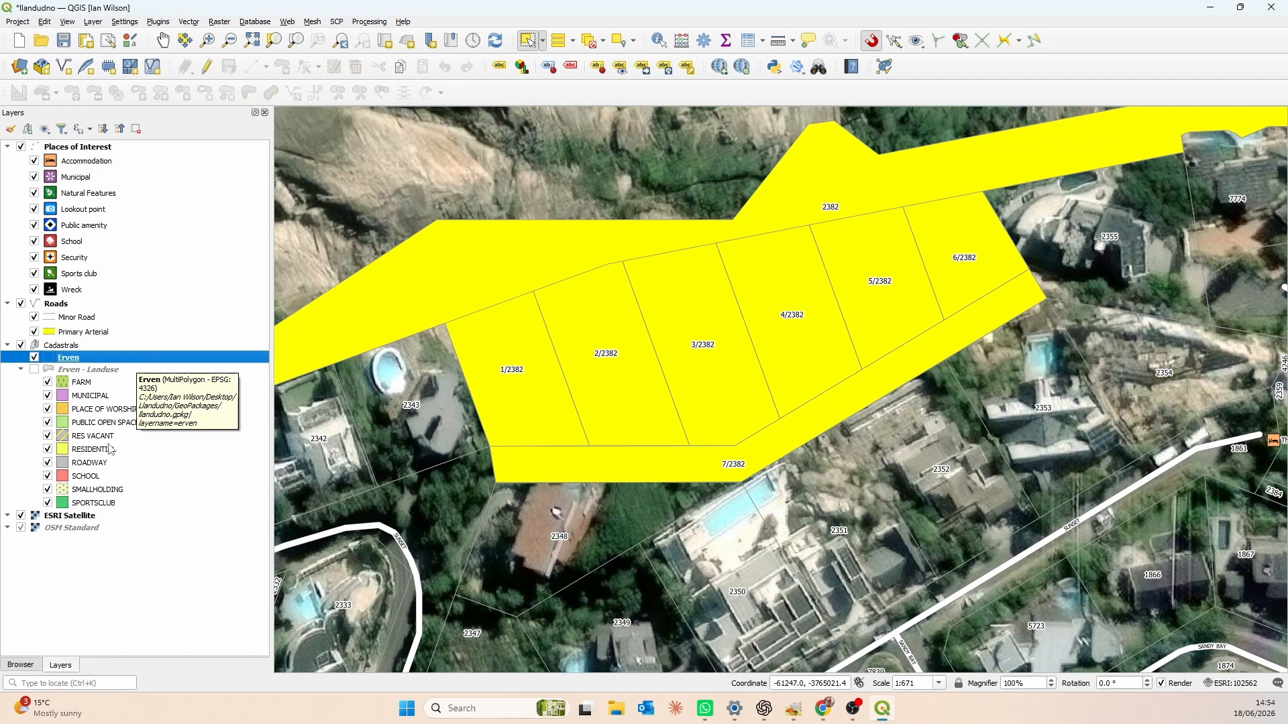
{"action": "left_click", "coordinate": [112, 369]}
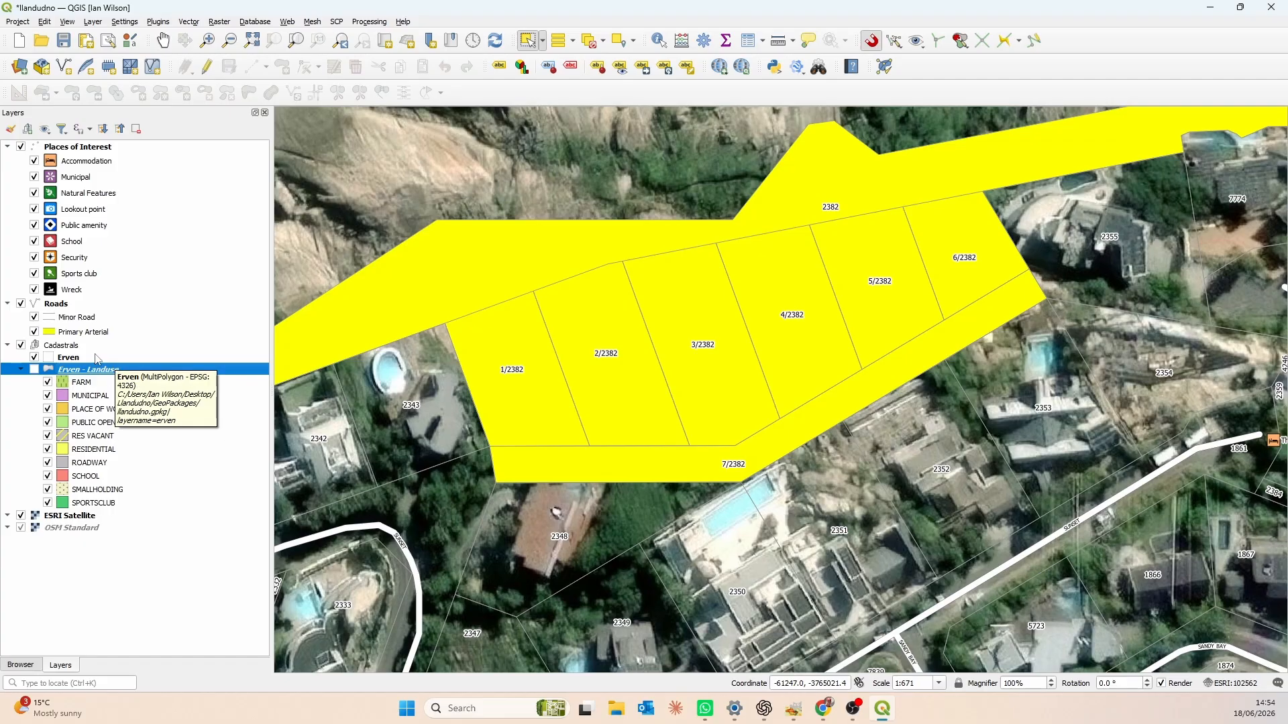
{"action": "left_click", "coordinate": [97, 359]}
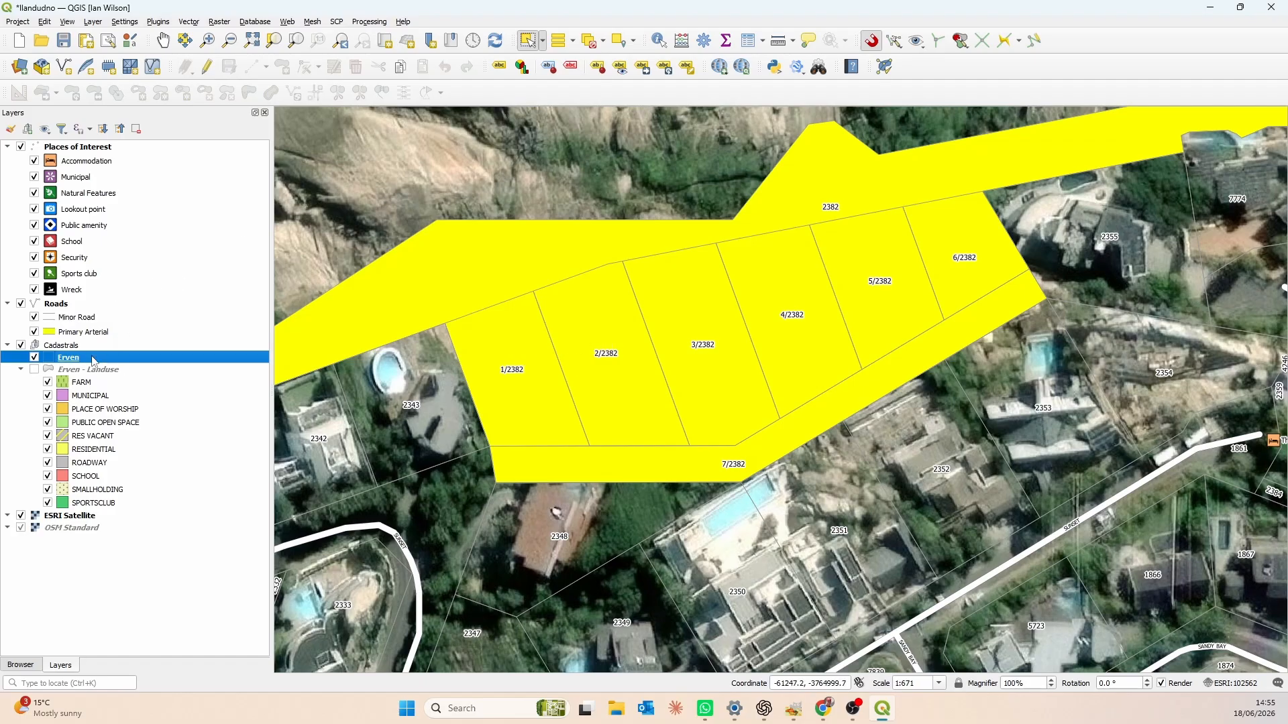
{"action": "left_click", "coordinate": [207, 67]}
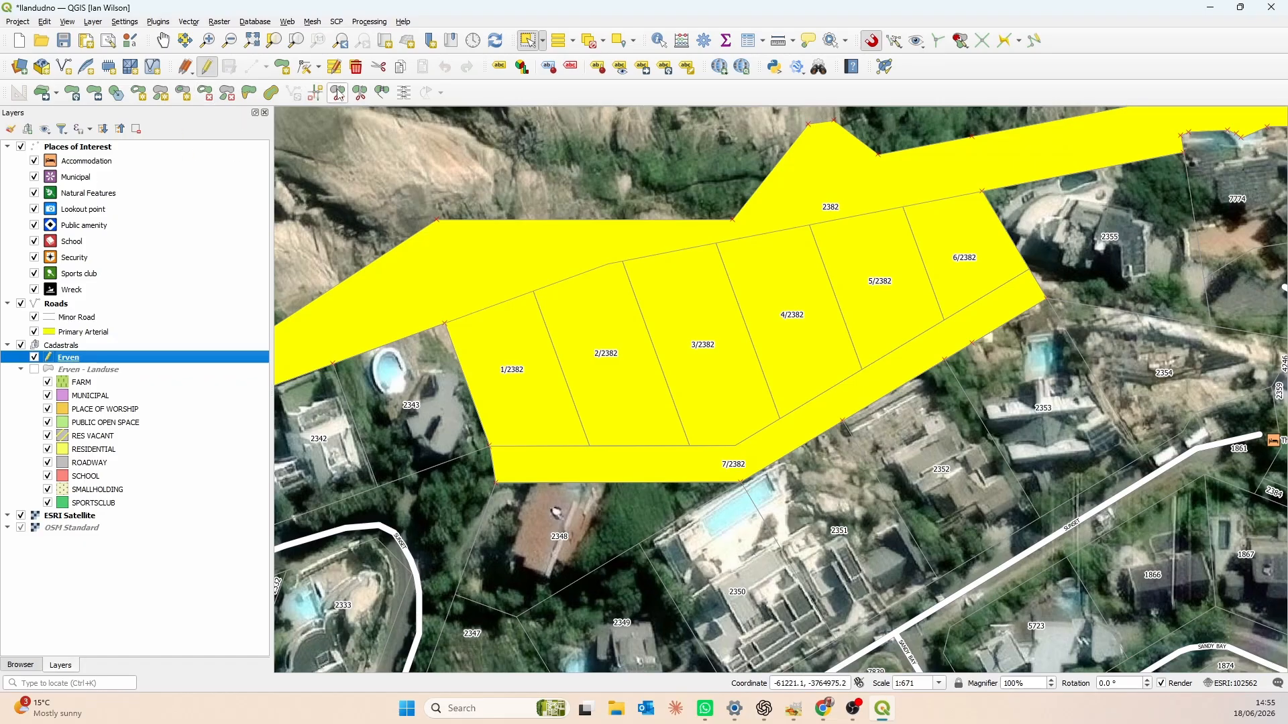
- Try to reshape parcel 2382 along the upper boundary of the new erven, then undo the reshape
{"action": "left_click", "coordinate": [252, 98]}
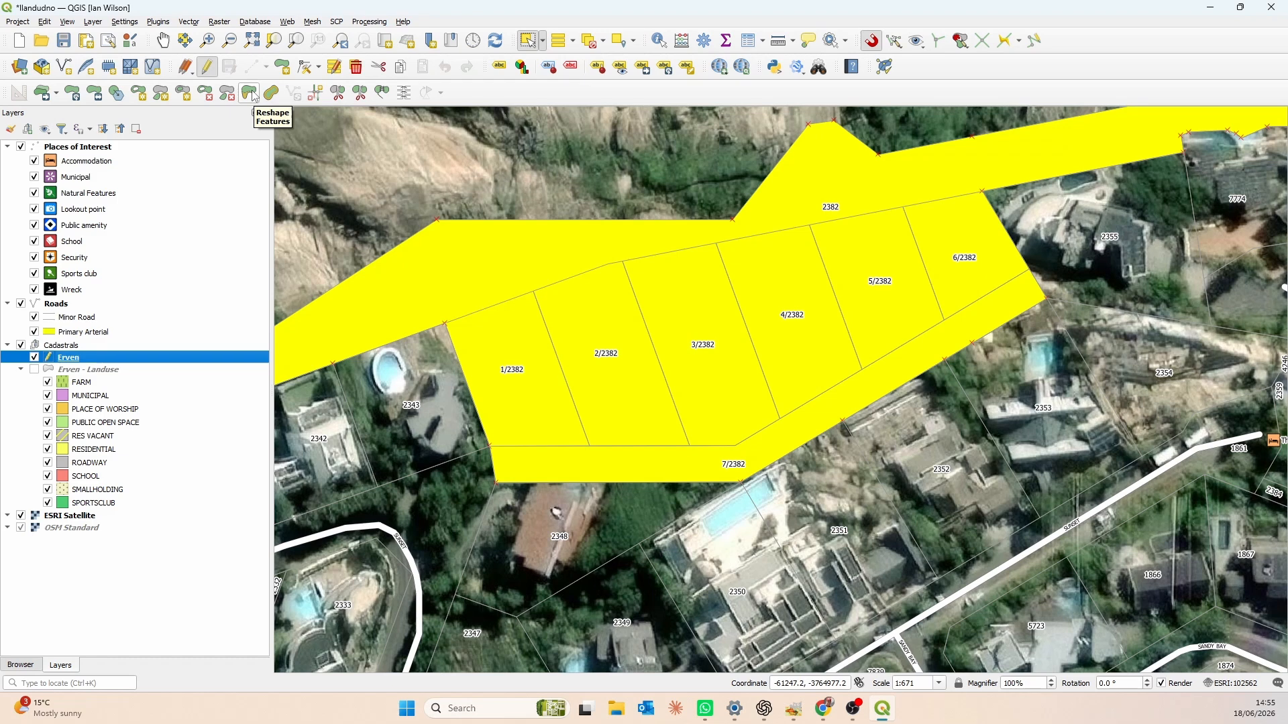
{"action": "left_click", "coordinate": [252, 96]}
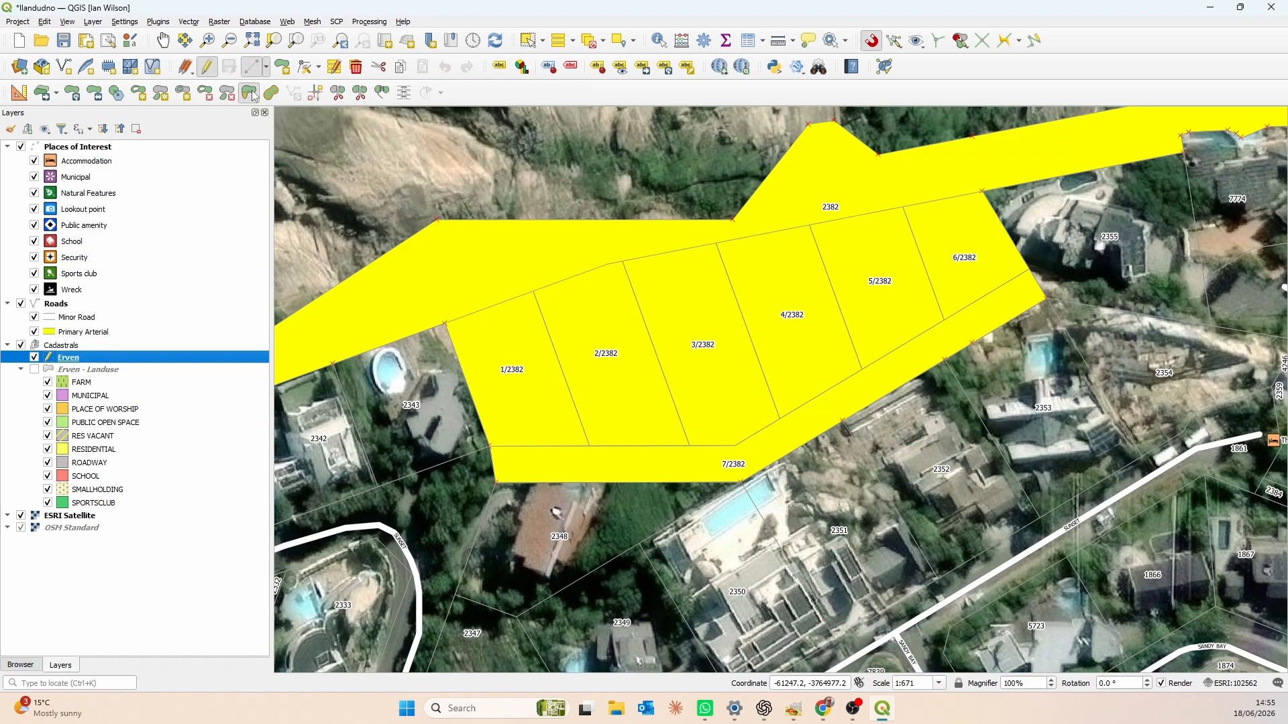
{"action": "right_click", "coordinate": [413, 374]}
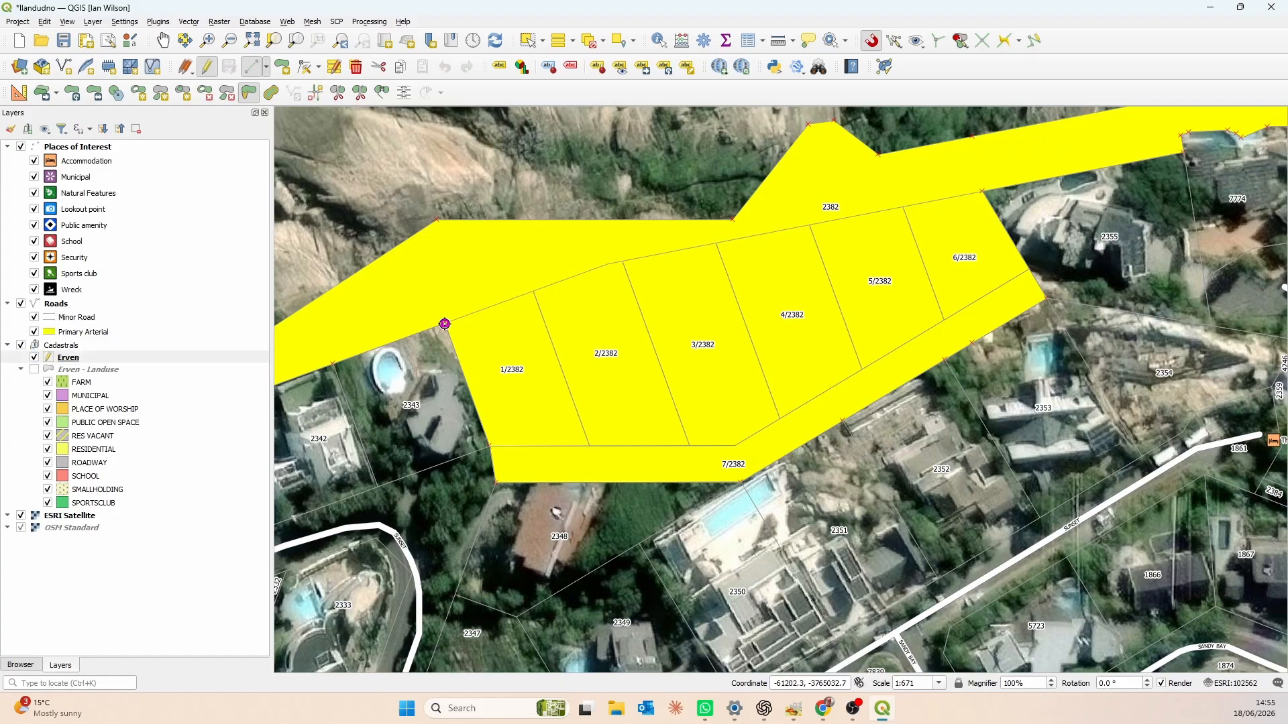
{"action": "left_click", "coordinate": [444, 324]}
{"action": "left_click", "coordinate": [446, 324]}
{"action": "left_click", "coordinate": [533, 292]}
{"action": "left_click", "coordinate": [622, 261]}
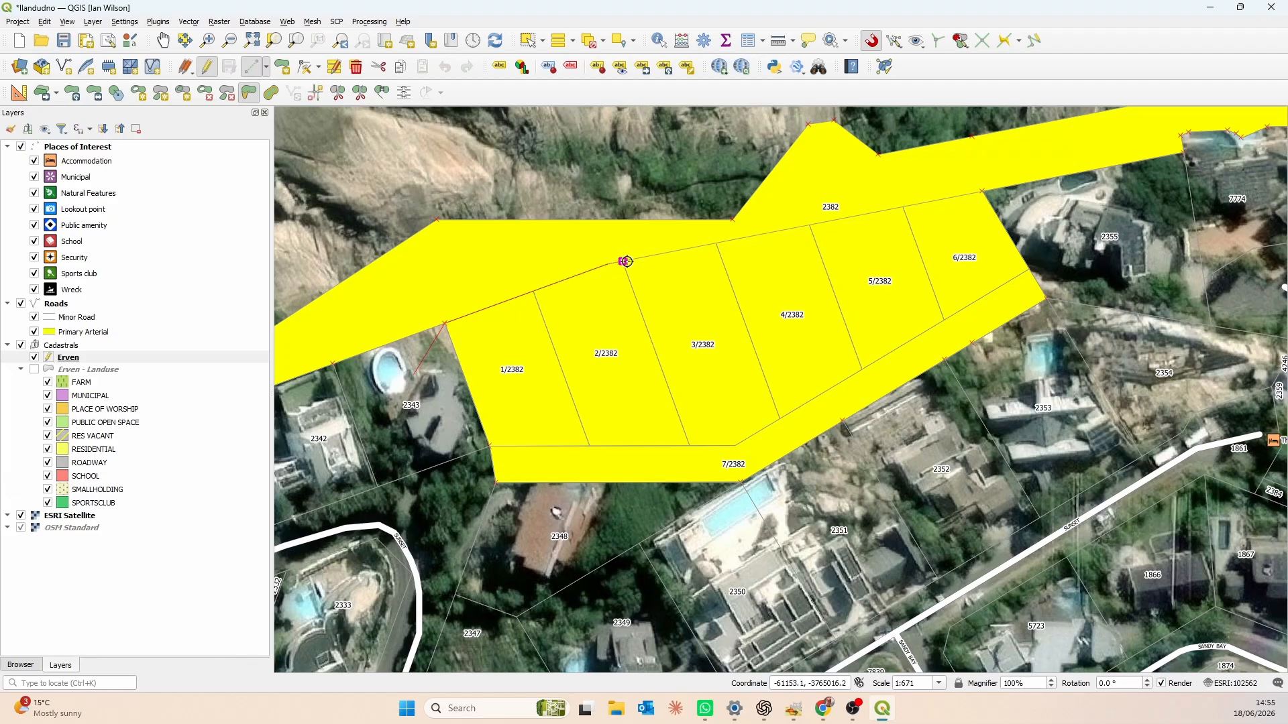
{"action": "left_click", "coordinate": [717, 242]}
{"action": "left_click", "coordinate": [809, 225]}
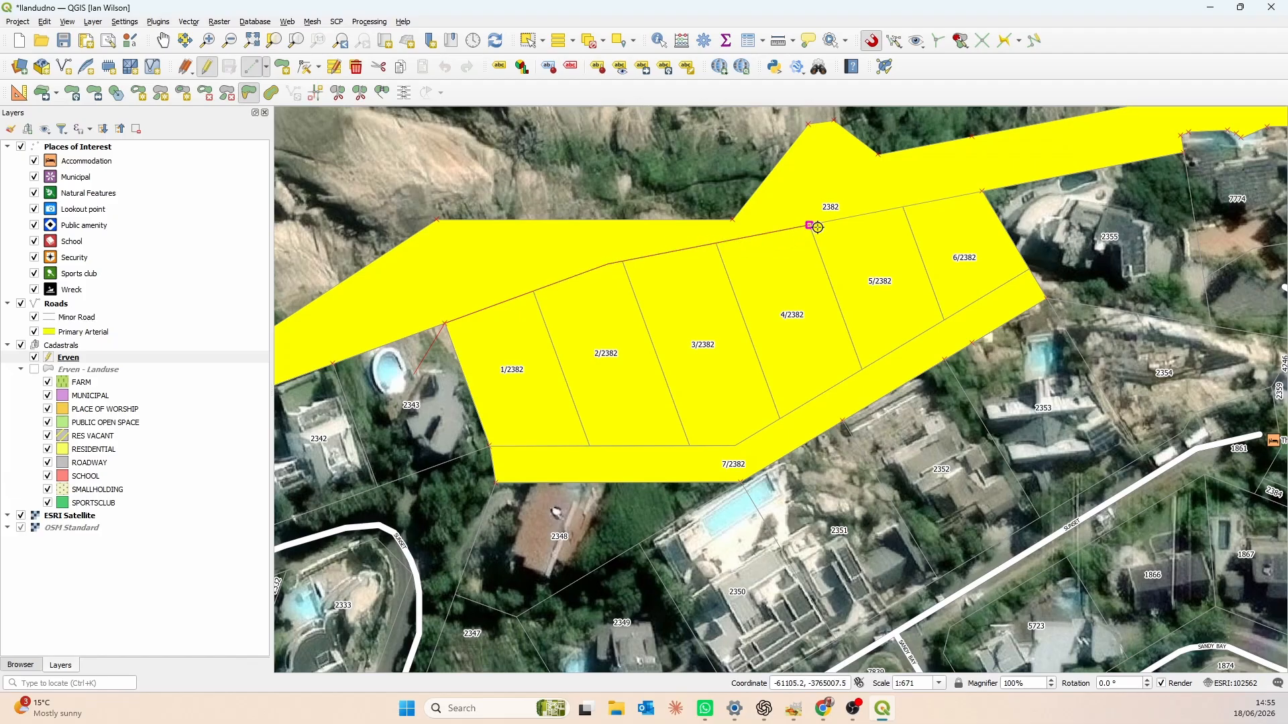
{"action": "left_click", "coordinate": [903, 207]}
{"action": "left_click", "coordinate": [983, 193]}
{"action": "left_click", "coordinate": [1081, 225]}
{"action": "right_click", "coordinate": [1101, 209]}
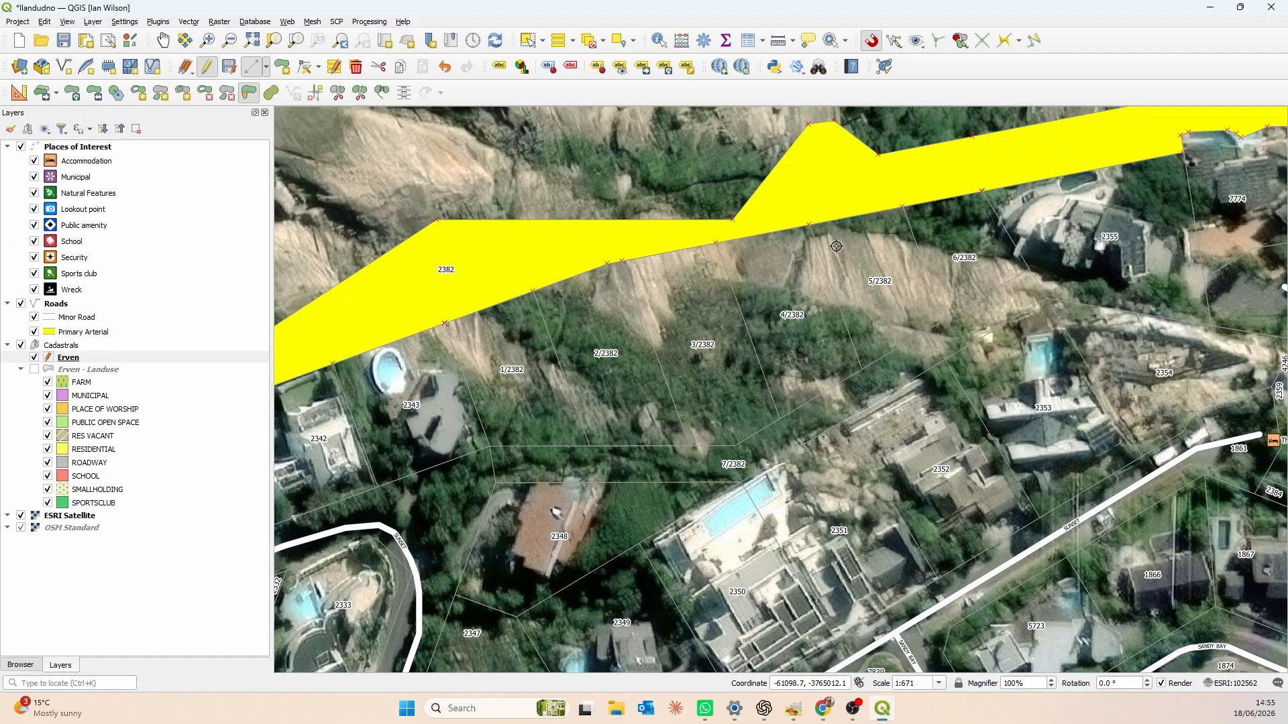
{"action": "left_click", "coordinate": [445, 66]}
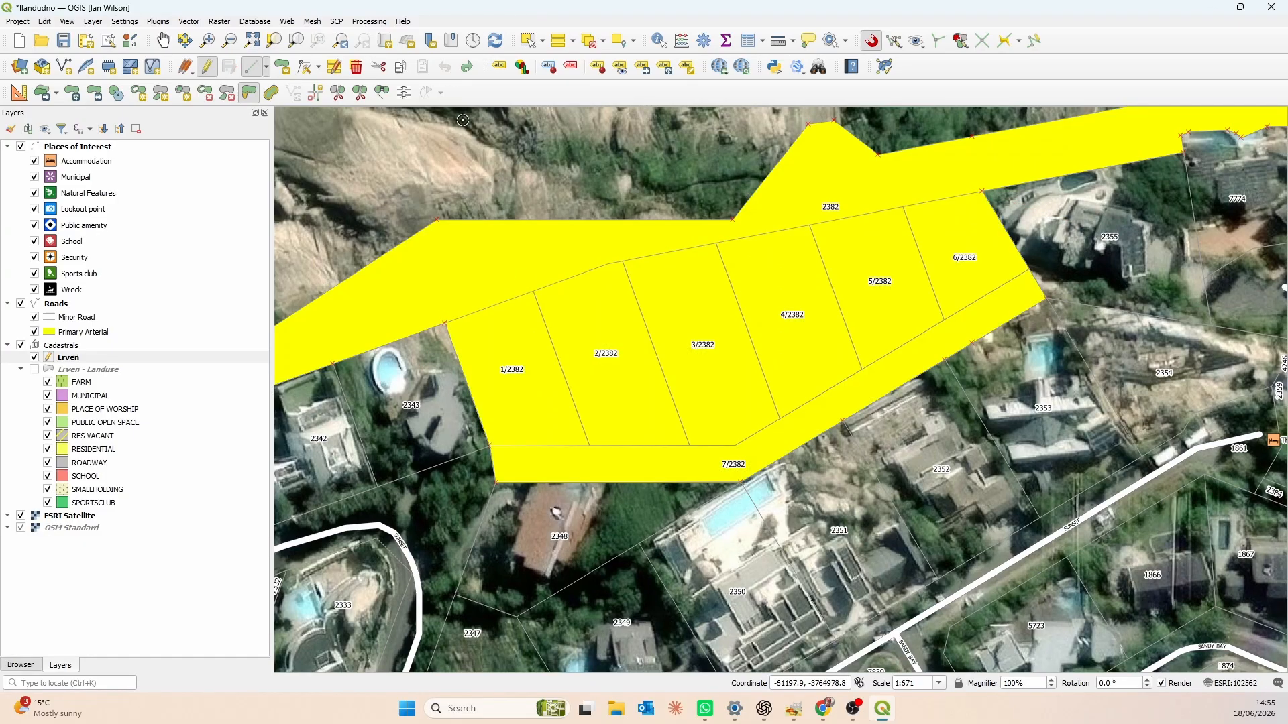
- Try to split parcel 2382 along the upper boundary of the new erven, then undo the split
{"action": "left_click", "coordinate": [338, 93]}
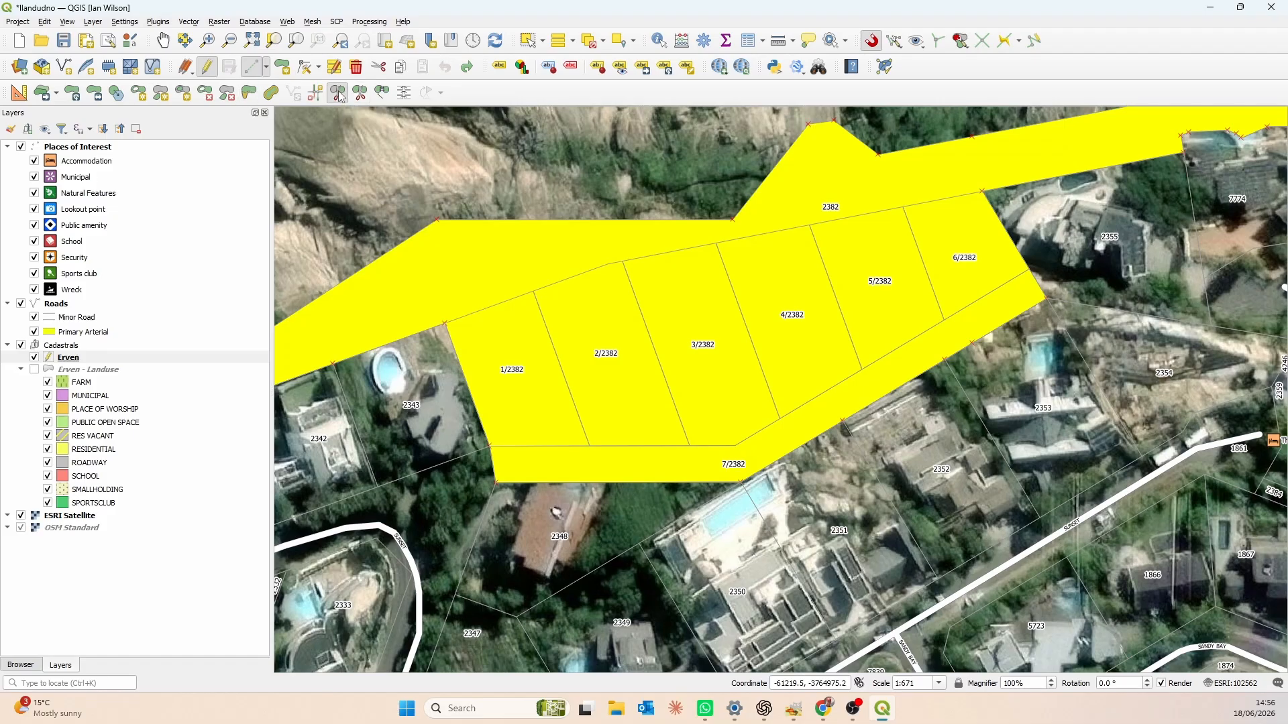
{"action": "left_click", "coordinate": [422, 369]}
{"action": "left_click", "coordinate": [445, 324]}
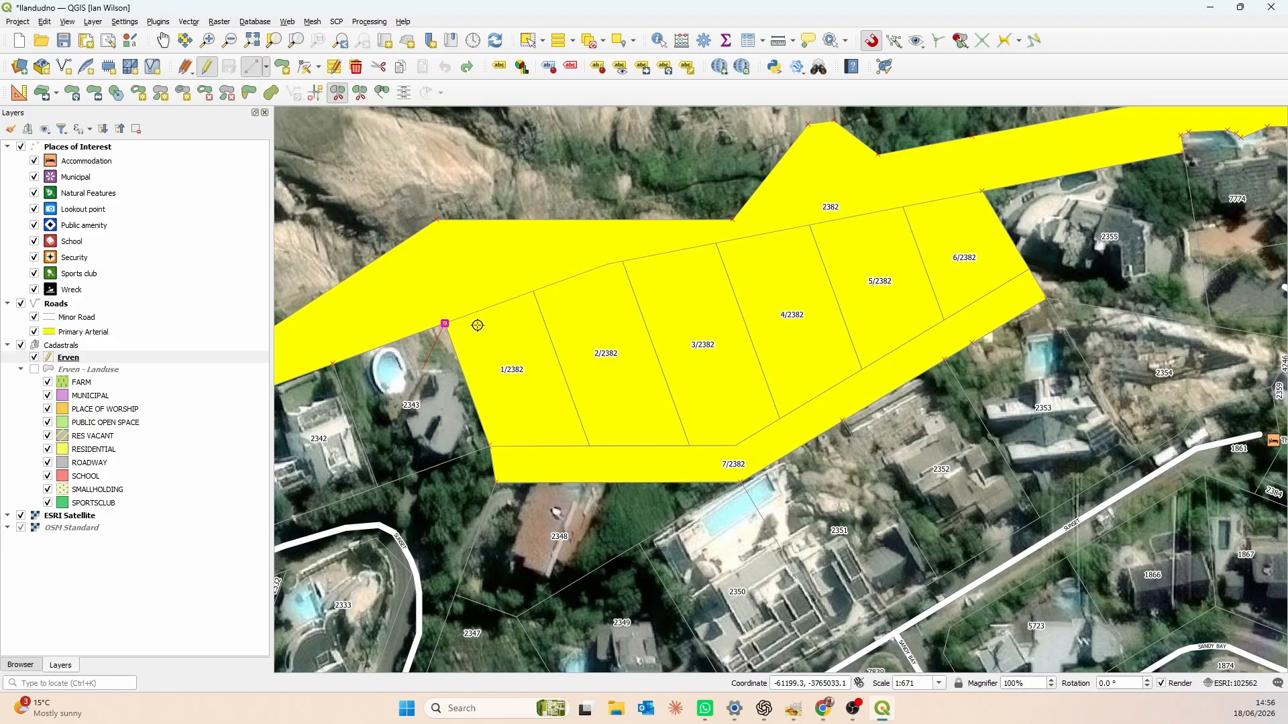
{"action": "left_click", "coordinate": [537, 291]}
{"action": "left_click", "coordinate": [606, 265]}
{"action": "left_click", "coordinate": [718, 243]}
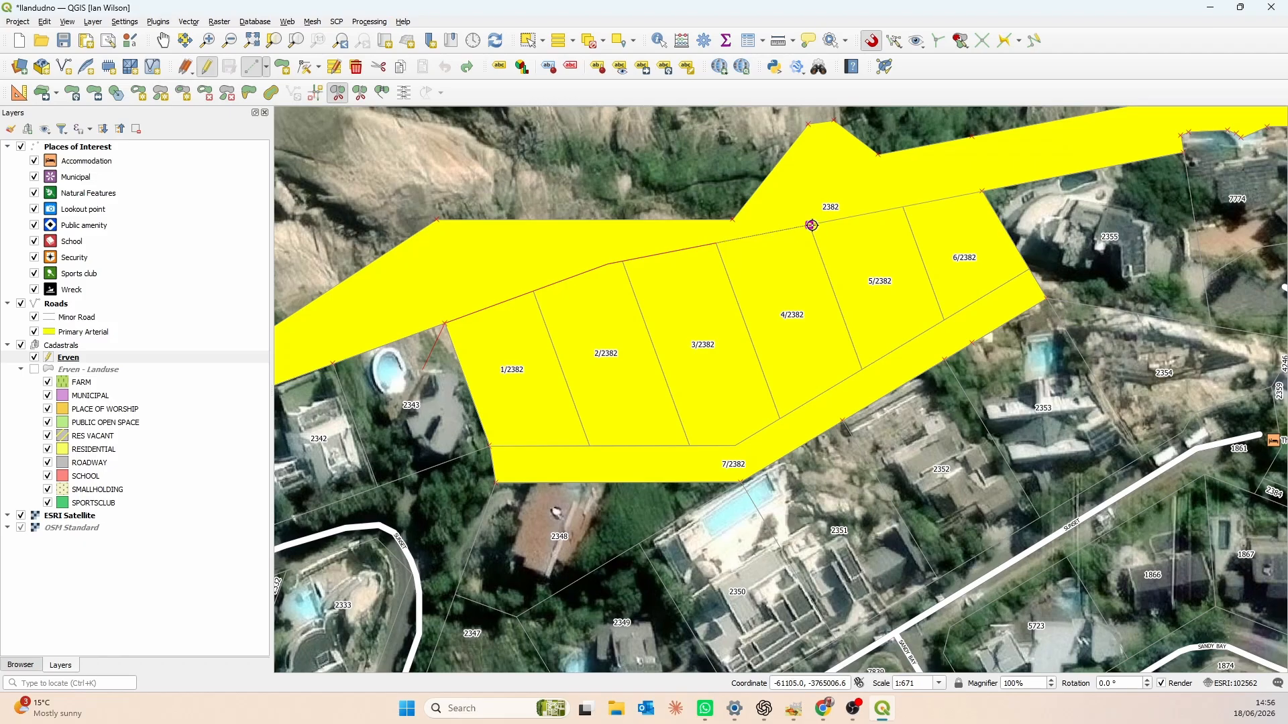
{"action": "left_click", "coordinate": [813, 226]}
{"action": "left_click", "coordinate": [903, 208]}
{"action": "left_click", "coordinate": [982, 191]}
{"action": "left_click", "coordinate": [1069, 209]}
{"action": "right_click", "coordinate": [1114, 209]}
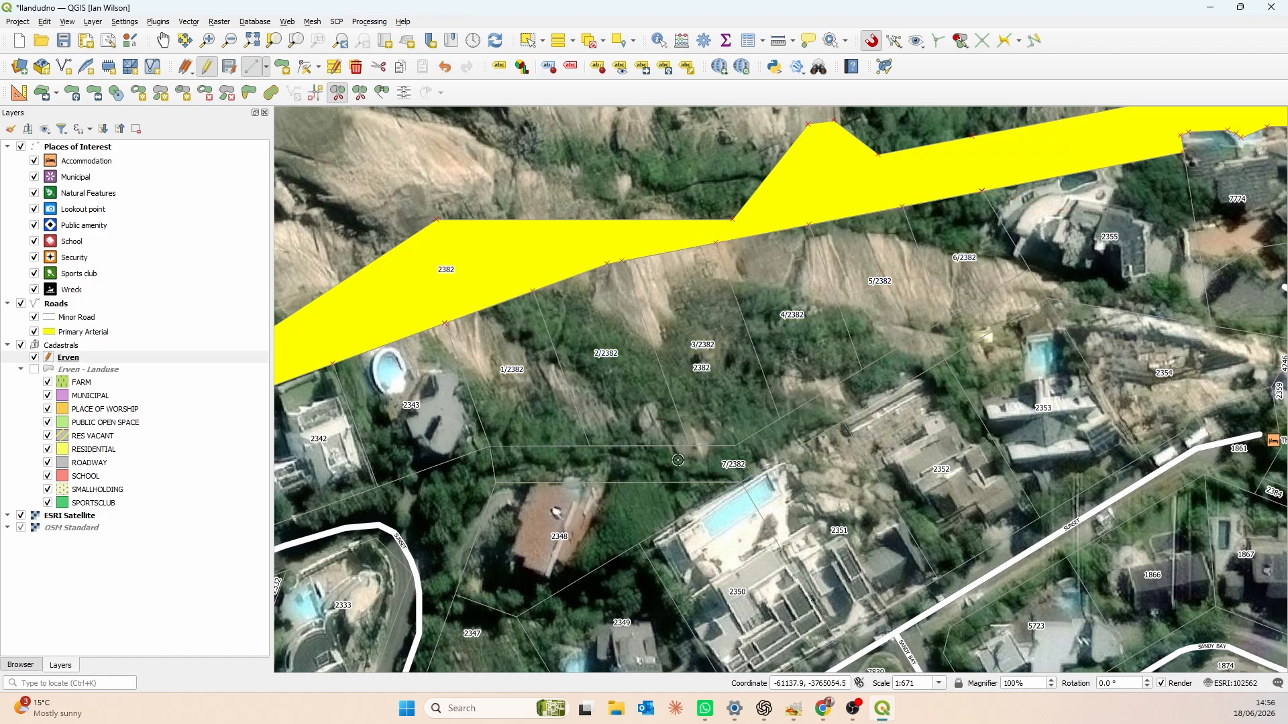
{"action": "left_click", "coordinate": [530, 40]}
{"action": "left_click_drag", "start_coordinate": [601, 240], "coordinate": [589, 305]}
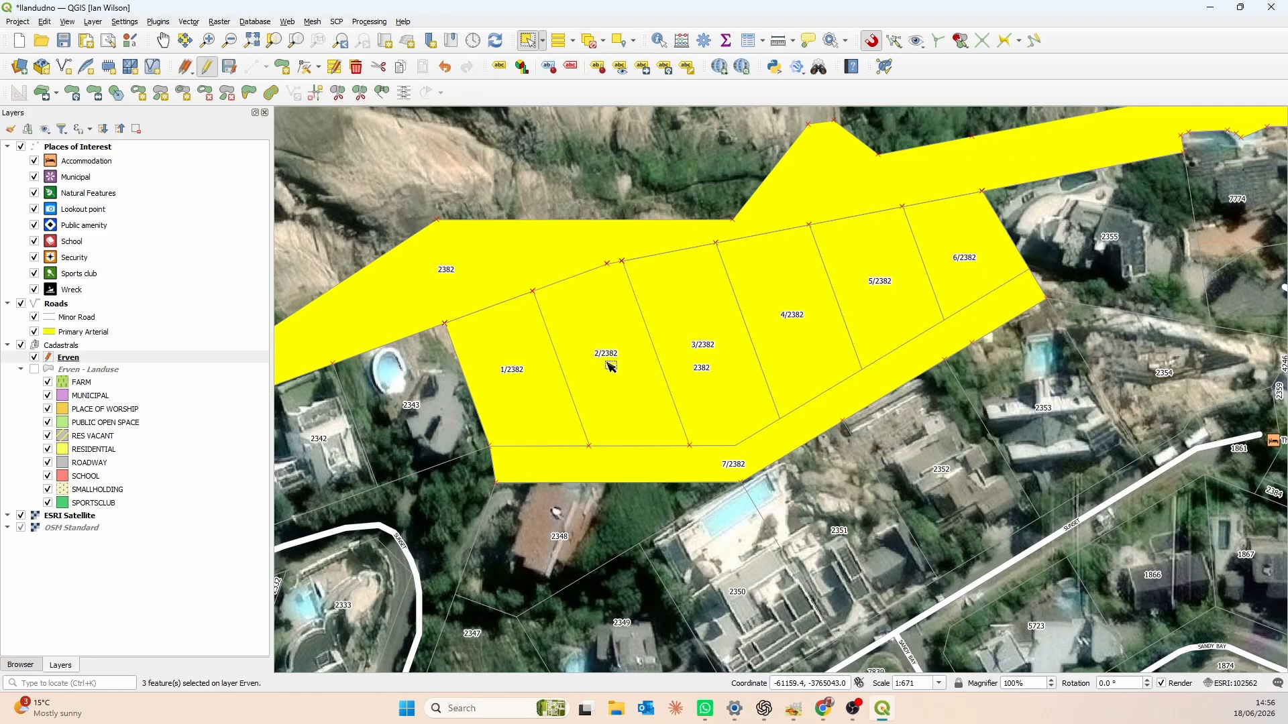
{"action": "left_click", "coordinate": [445, 68]}
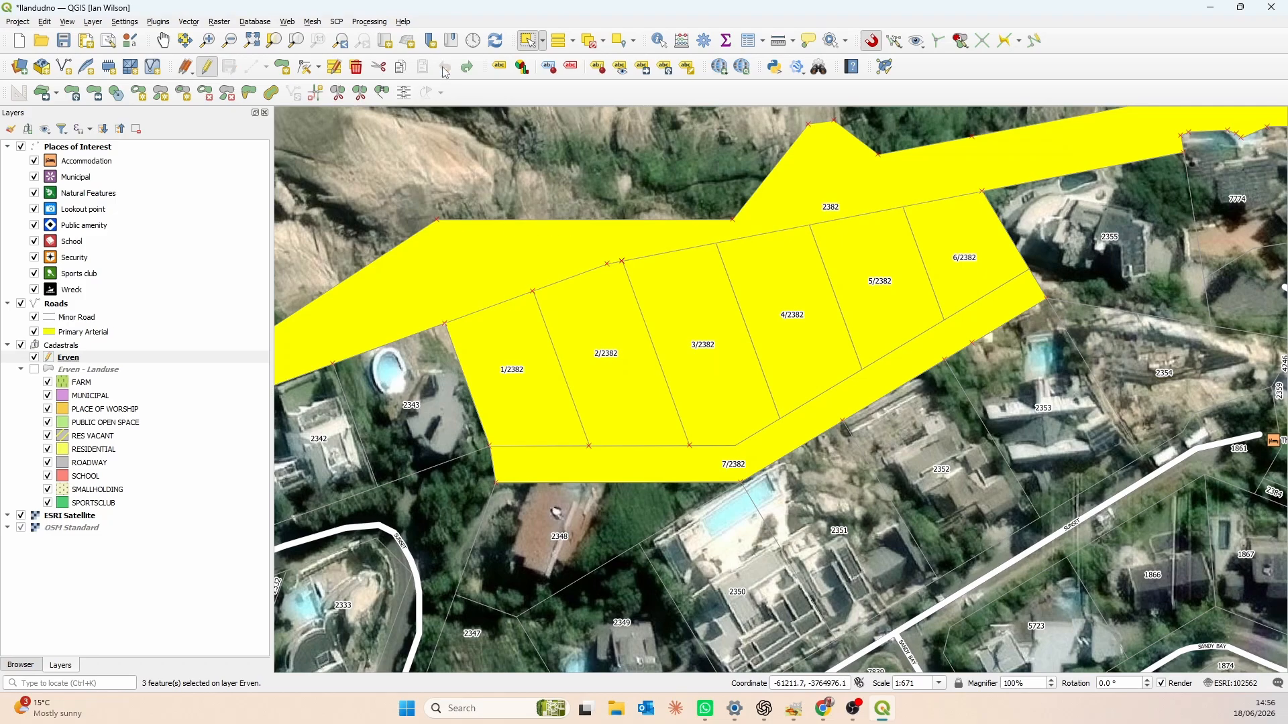
- Reselect parcel 2382 and reshape it along the new erven's upper boundary to trim off the overlapping area
{"action": "left_click", "coordinate": [593, 41]}
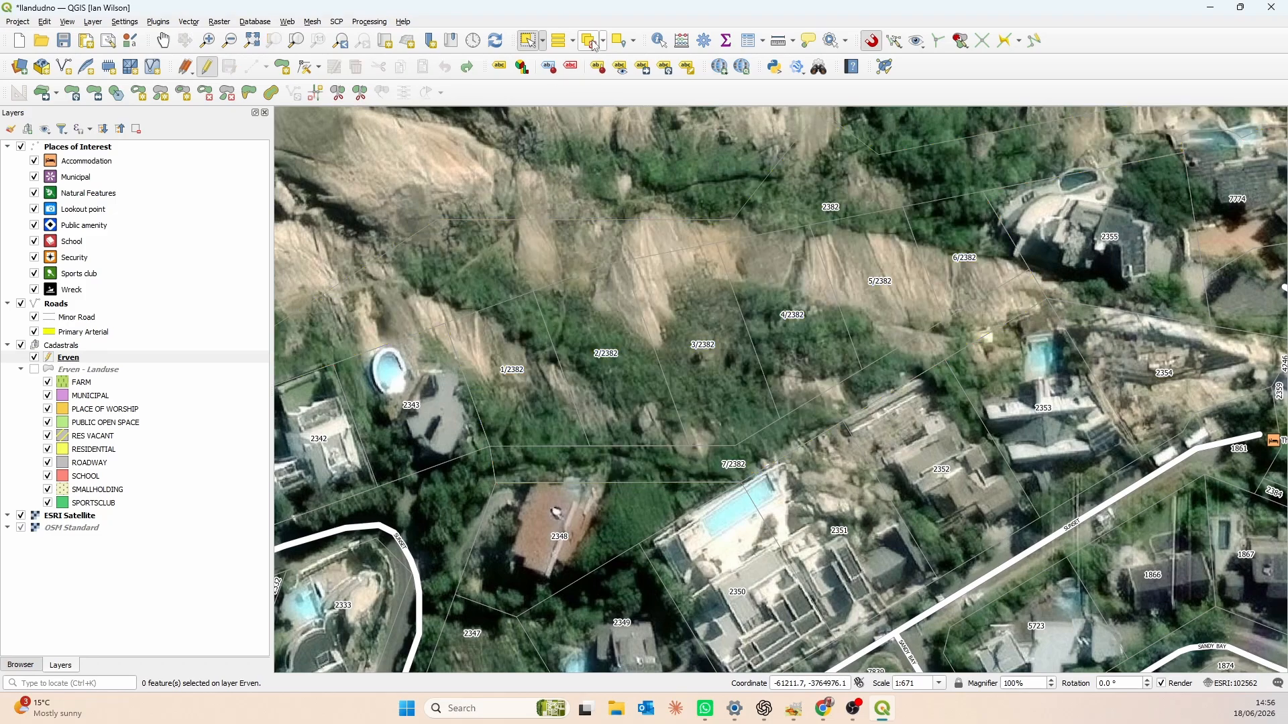
{"action": "left_click", "coordinate": [468, 267]}
{"action": "left_click", "coordinate": [257, 96]}
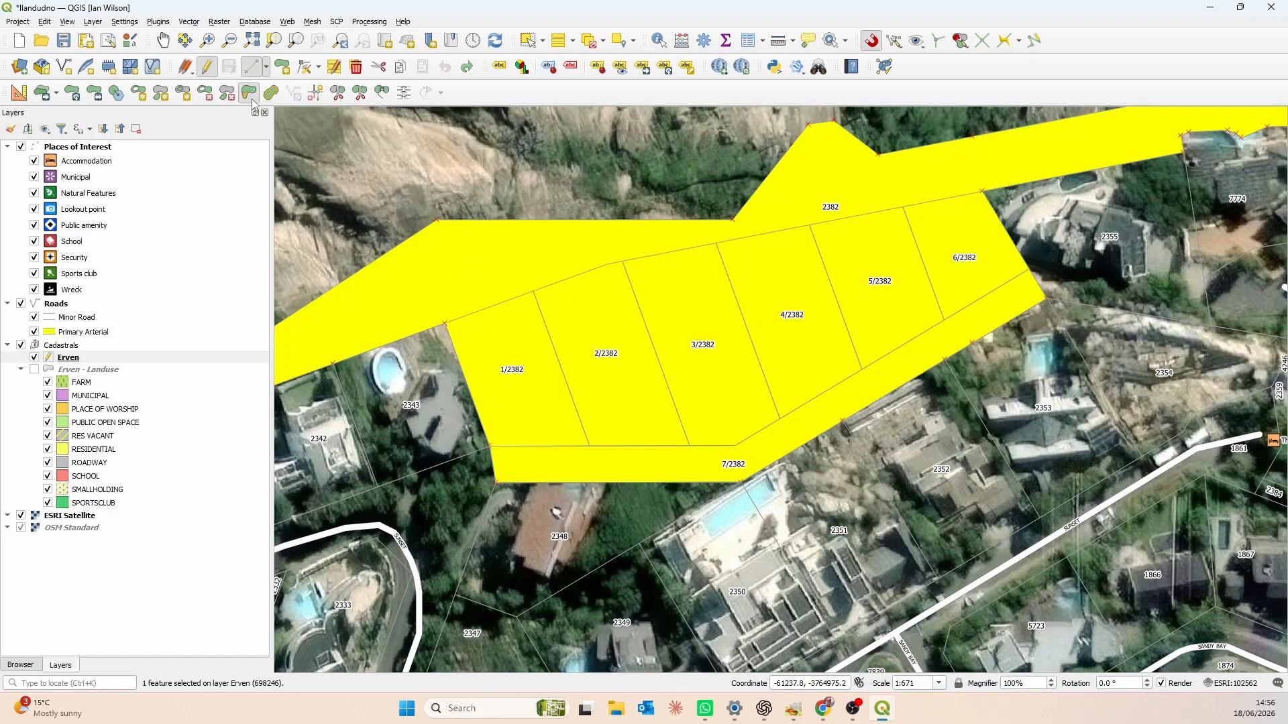
{"action": "left_click", "coordinate": [442, 324]}
{"action": "left_click", "coordinate": [624, 260]}
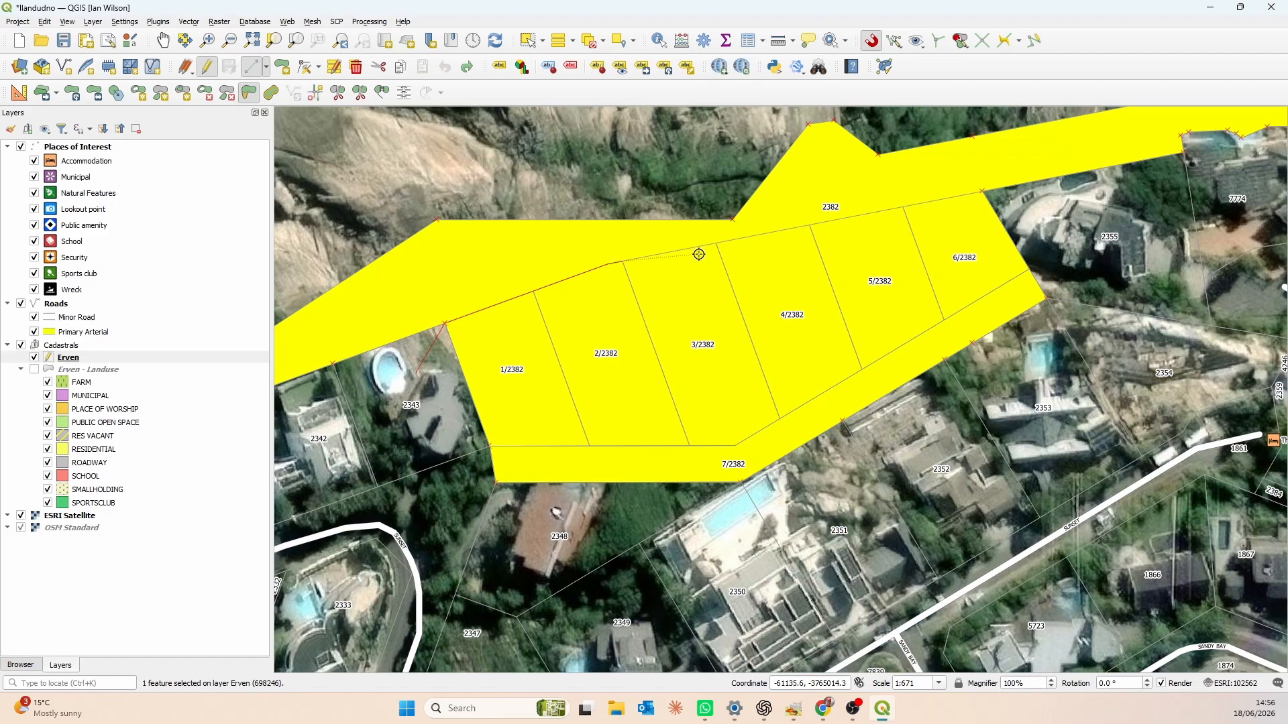
{"action": "left_click", "coordinate": [808, 228]}
{"action": "left_click", "coordinate": [904, 205]}
{"action": "left_click", "coordinate": [981, 191]}
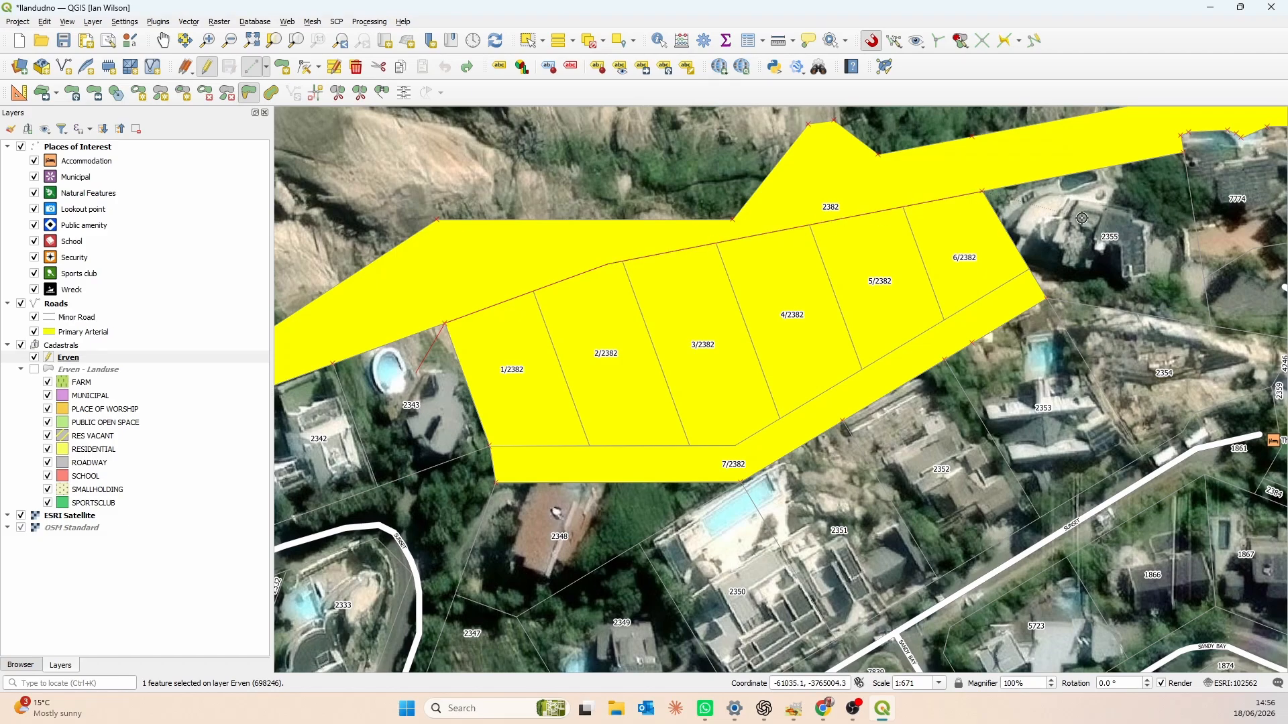
{"action": "right_click", "coordinate": [1132, 217]}
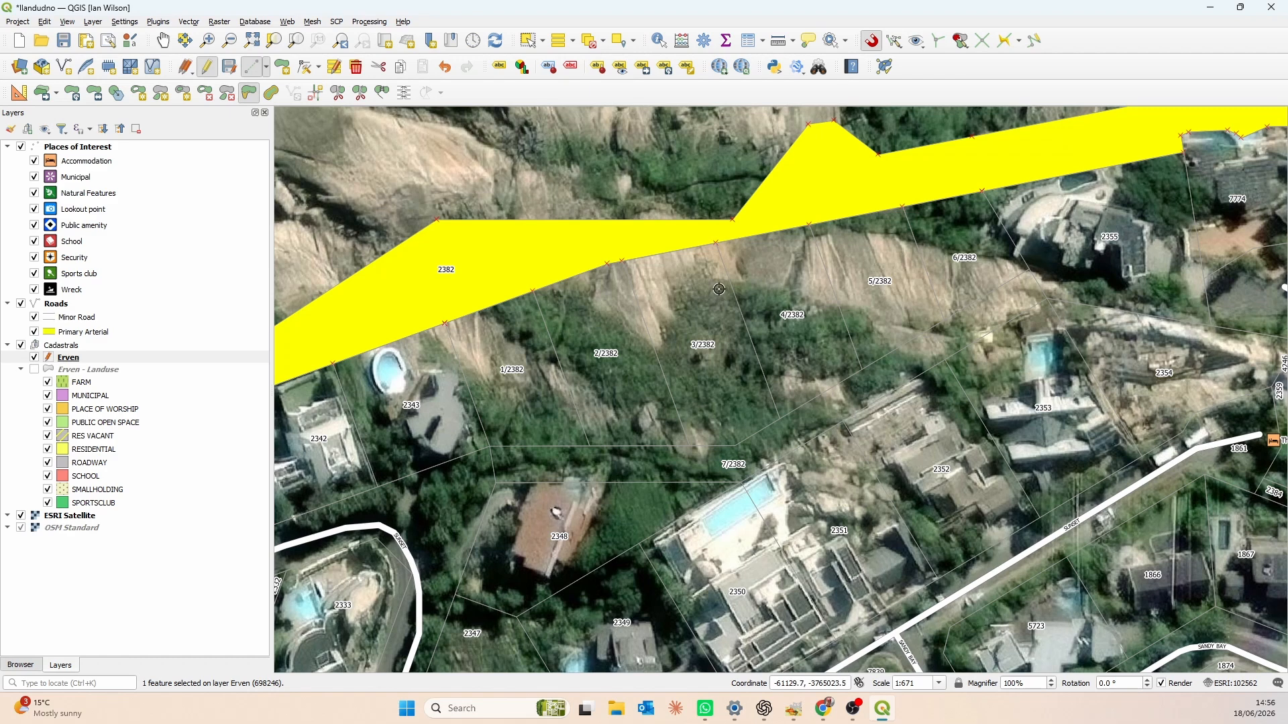
- Stop editing, save the changes to the Erven layer, and clear the selection
{"action": "left_click", "coordinate": [207, 66]}
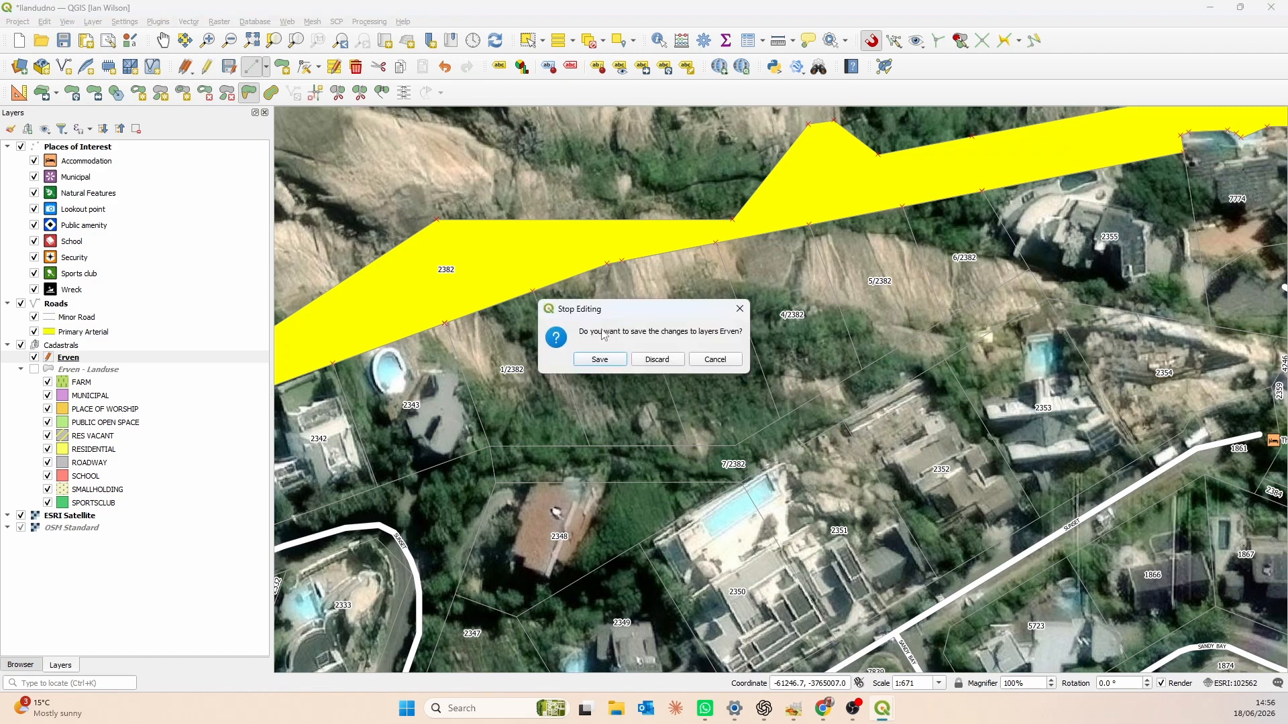
{"action": "left_click", "coordinate": [610, 360]}
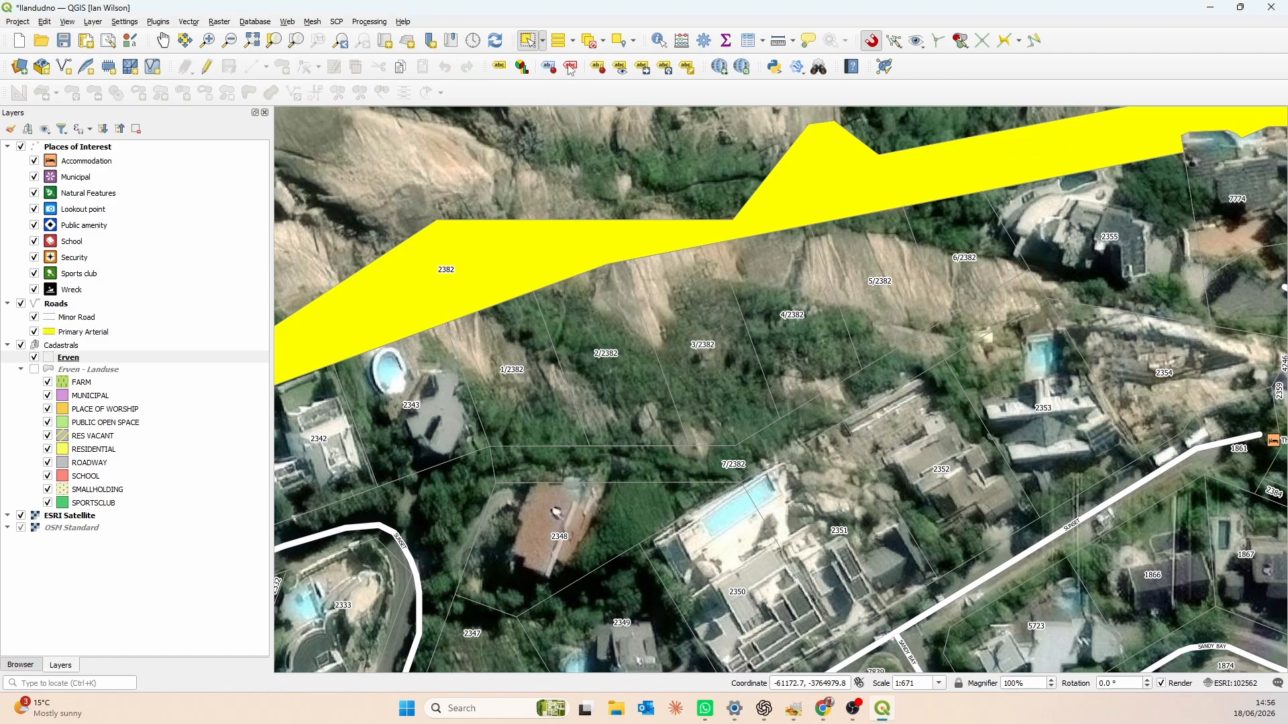
{"action": "left_click", "coordinate": [590, 40]}
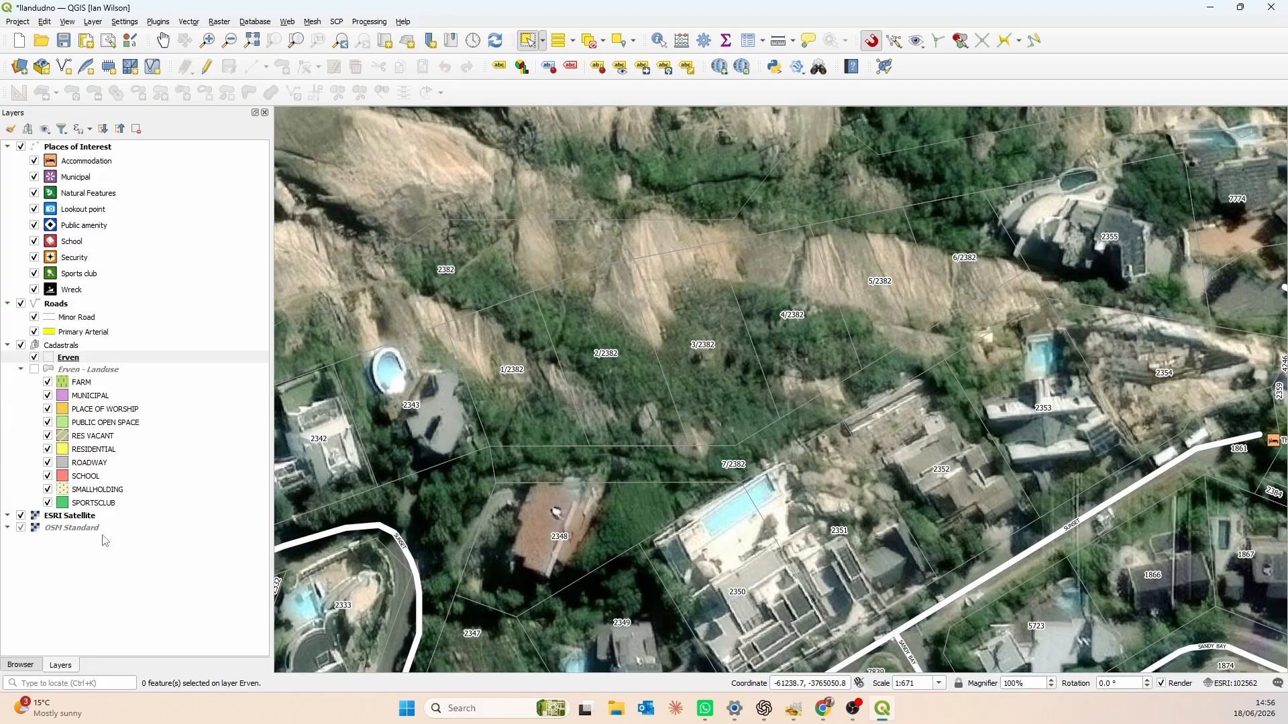
- Turn the Erven - Landuse layer back on and view the whole Llandudno area
{"action": "left_click", "coordinate": [34, 369]}
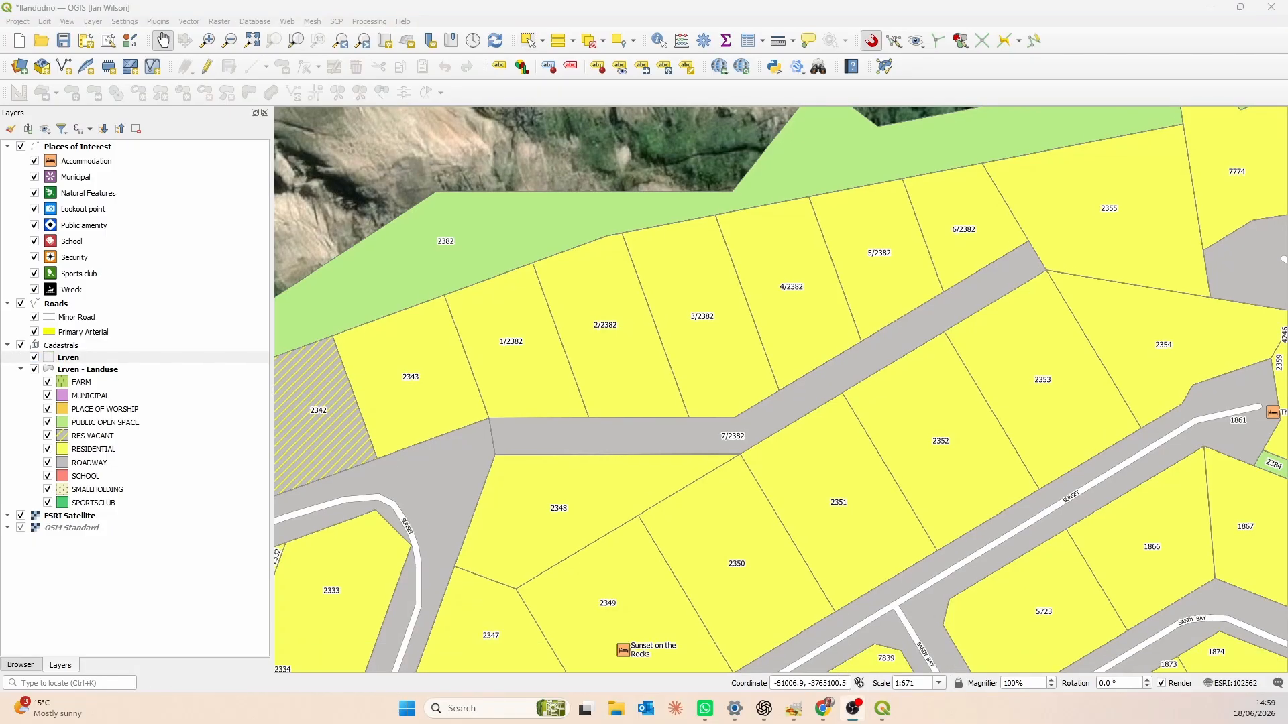
{"action": "scroll", "coordinate": [756, 385], "scroll_direction": "down", "scroll_amount": 2}
{"action": "left_click_drag", "start_coordinate": [787, 387], "coordinate": [678, 401]}
{"action": "scroll", "coordinate": [662, 376], "scroll_direction": "down", "scroll_amount": 1}
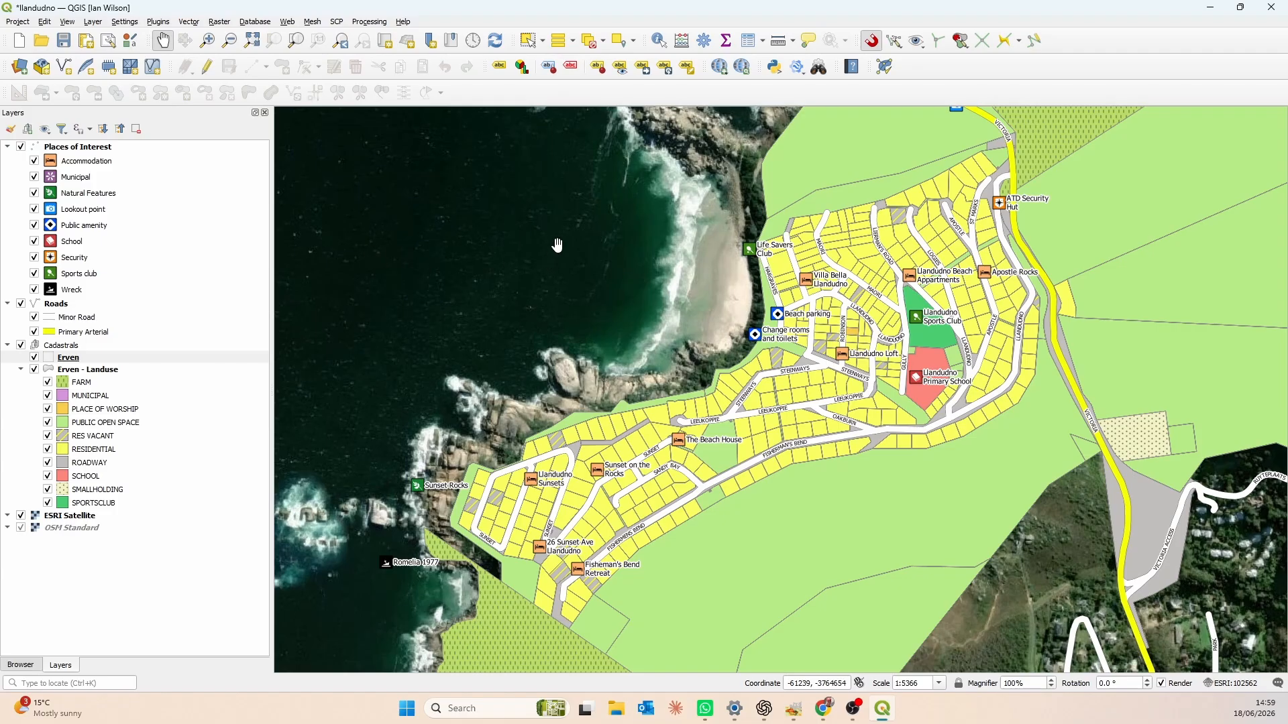
{"action": "left_click_drag", "start_coordinate": [559, 245], "coordinate": [677, 305]}
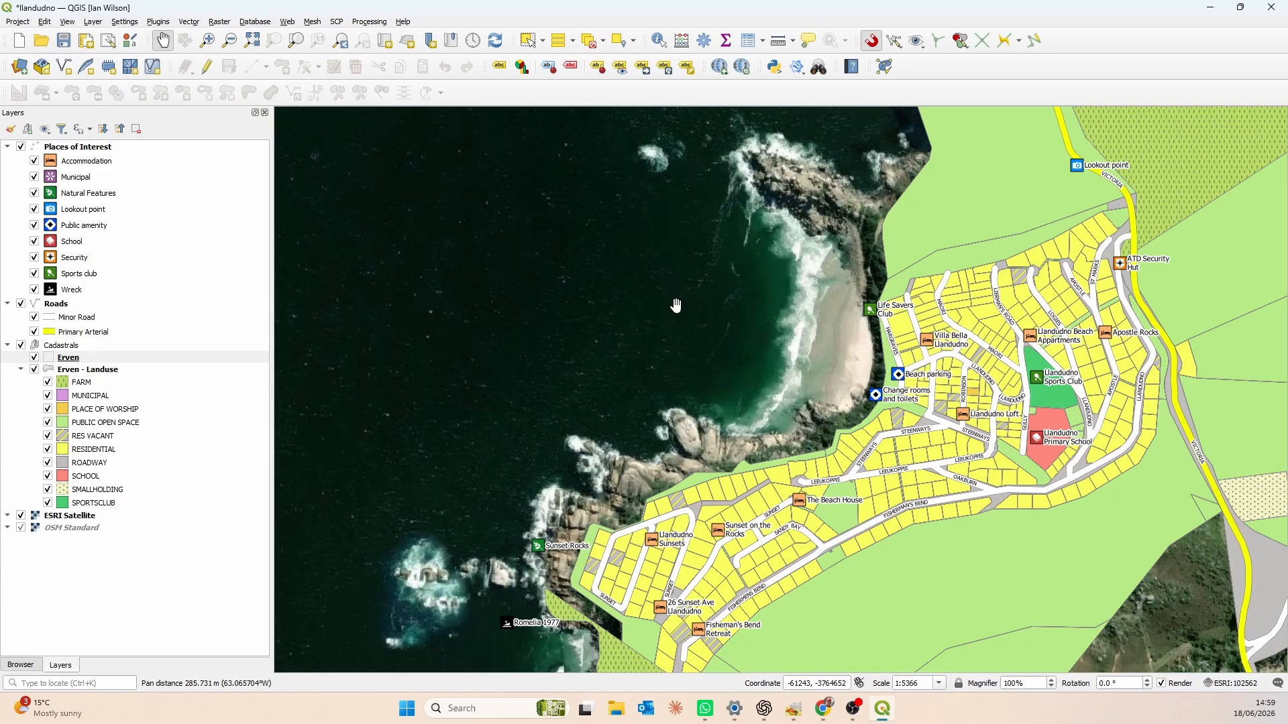